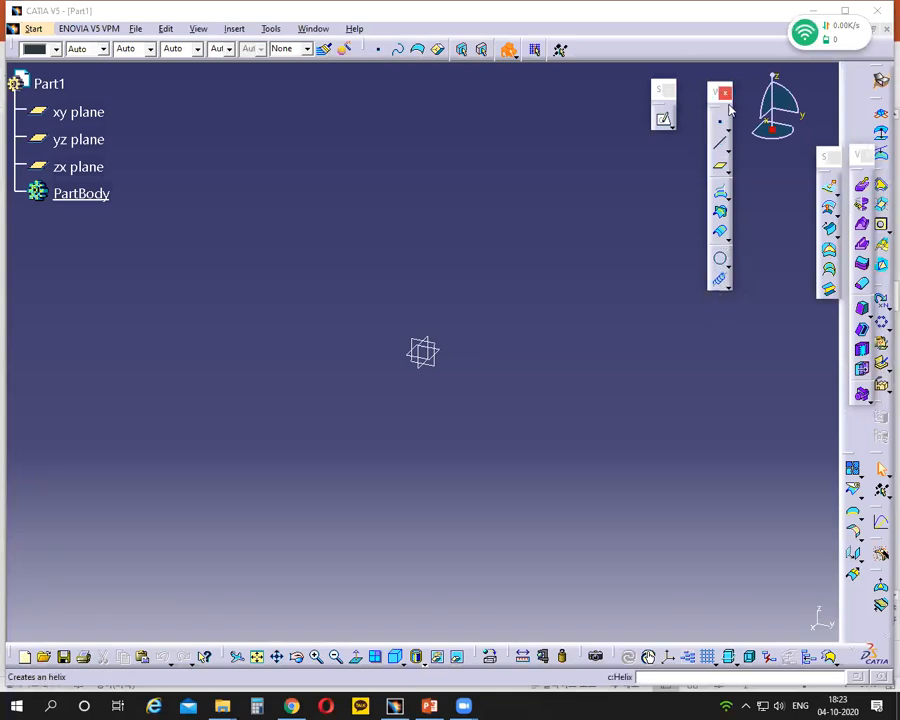
left_click(728, 284)
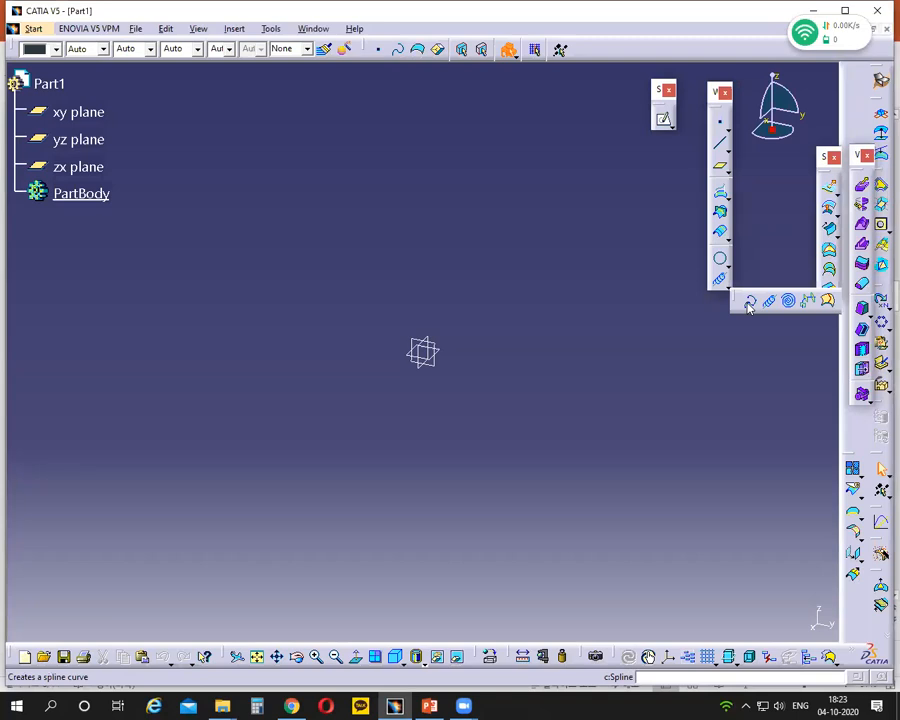
left_click(749, 304)
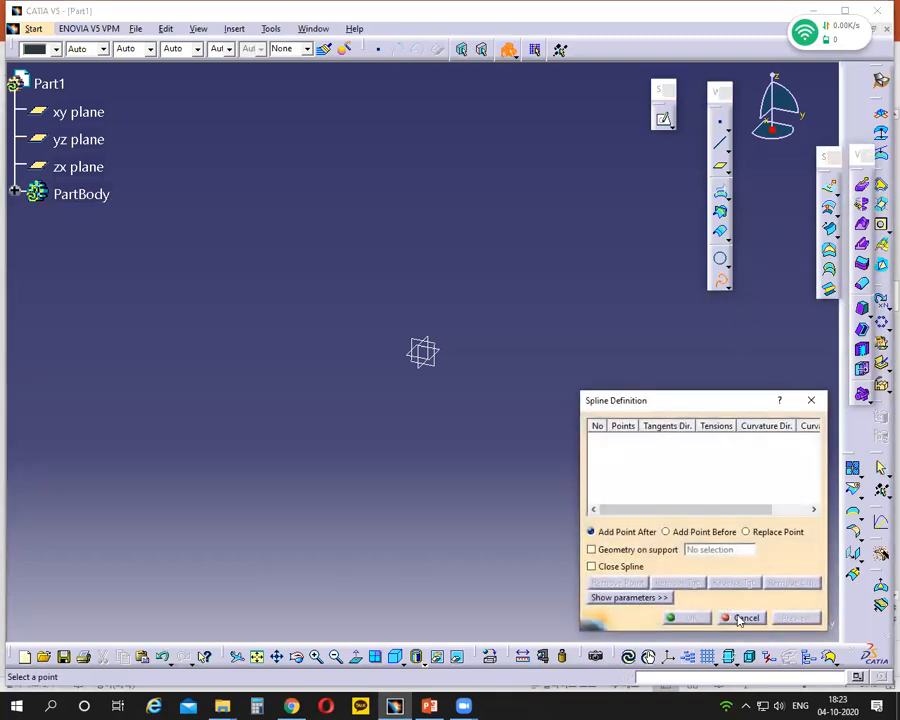
left_click(741, 619)
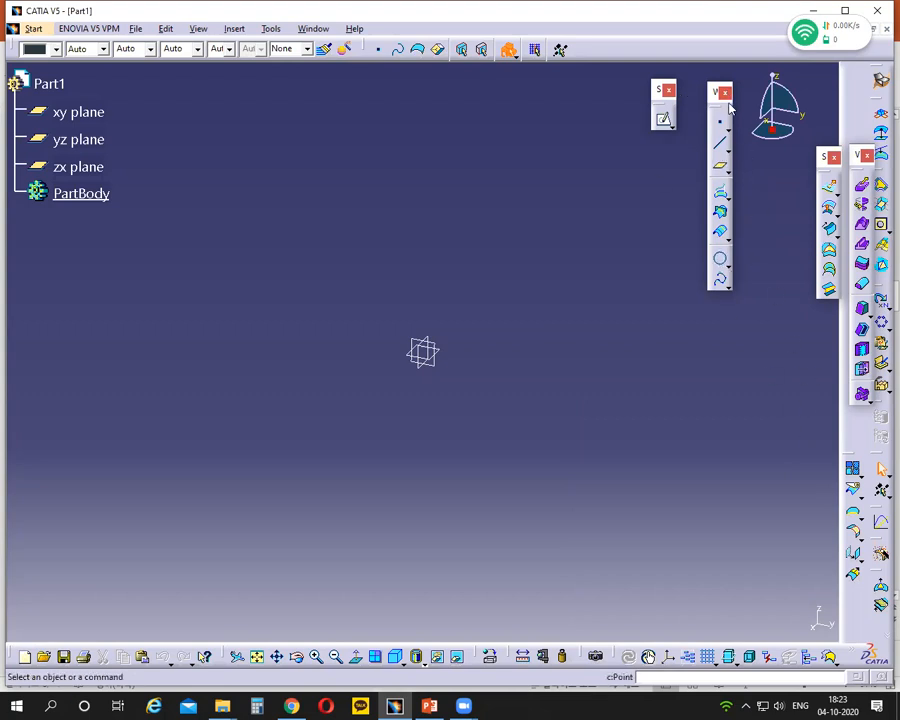
Dock the Wireframe toolbar, and float it and the Advanced Surfaces toolbar over the work area
left_click_drag(714, 95, 867, 628)
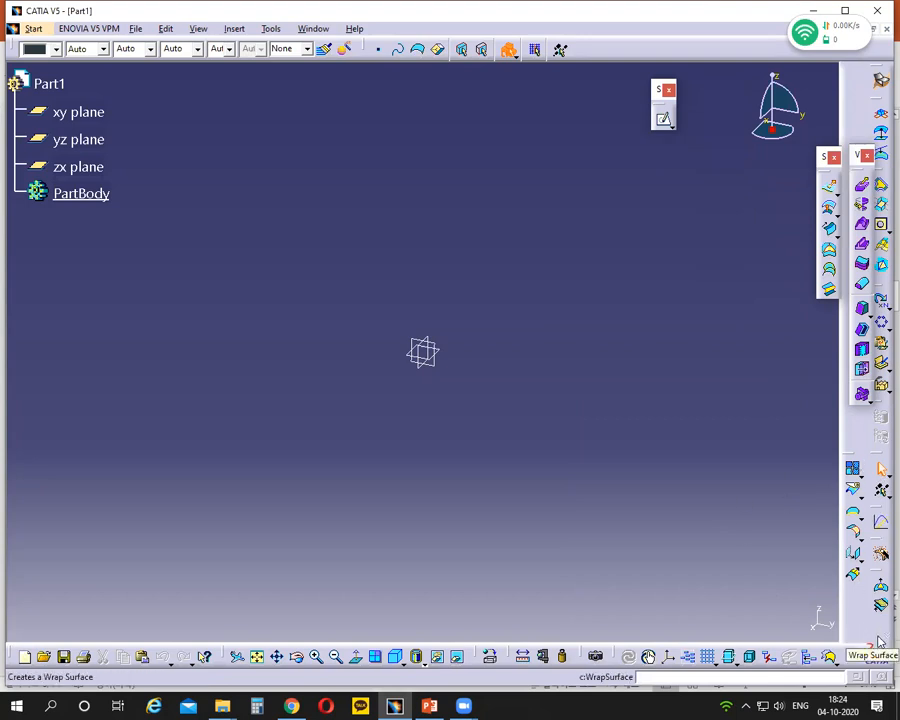
left_click_drag(782, 431, 780, 431)
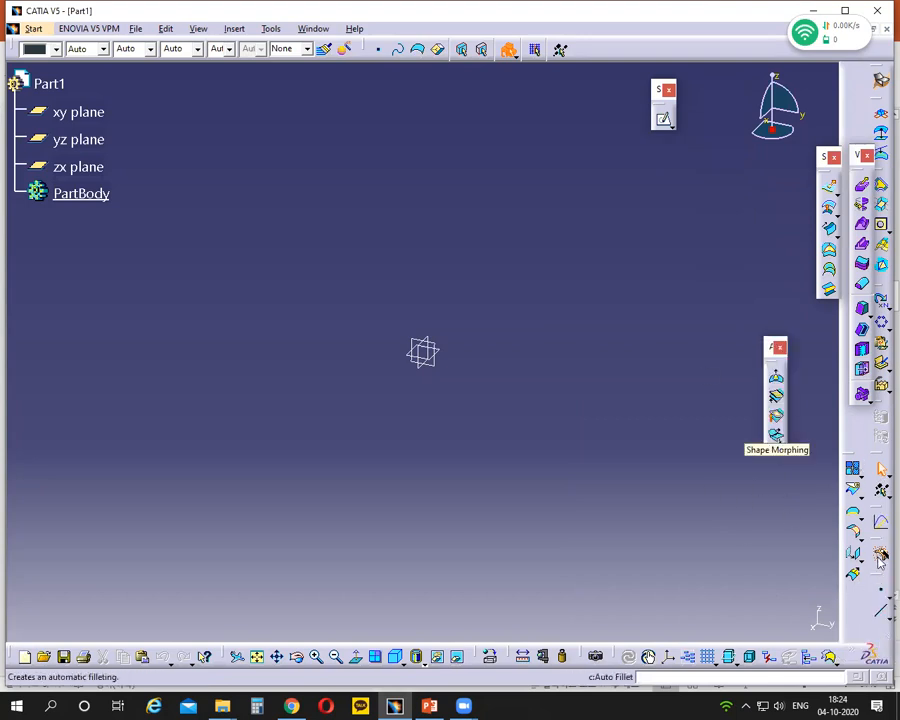
left_click_drag(707, 328, 706, 330)
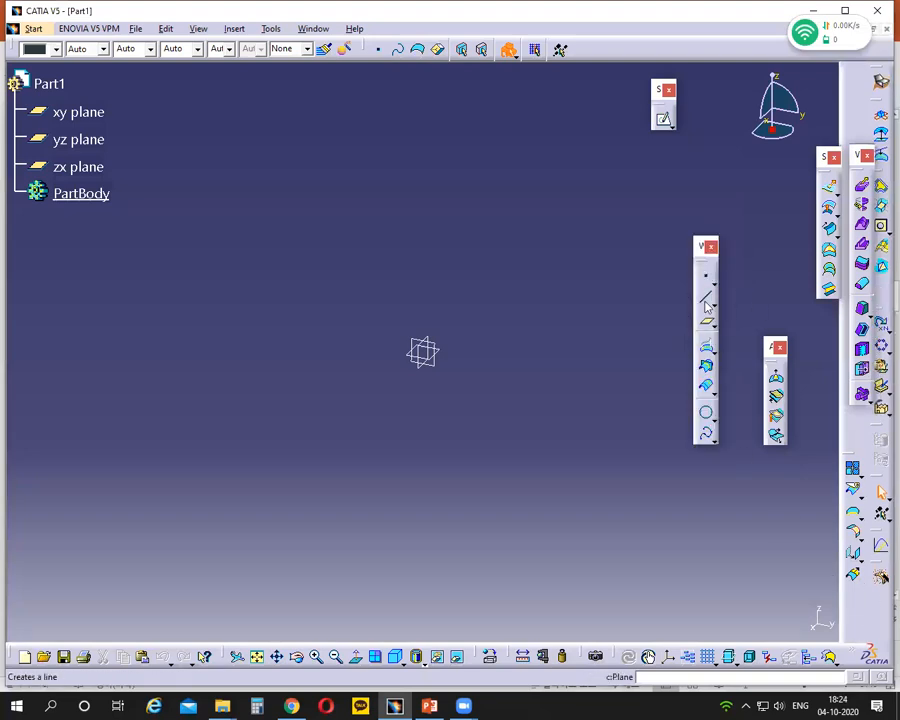
Hide the Wireframe toolbar and restore its display from the list of available toolbars
left_click(710, 246)
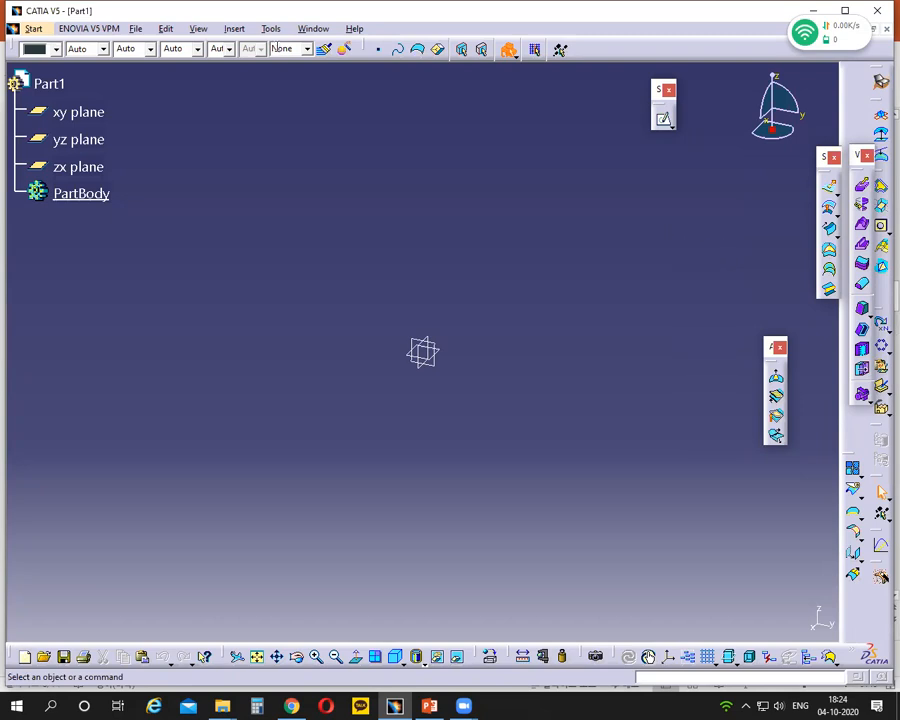
left_click(199, 29)
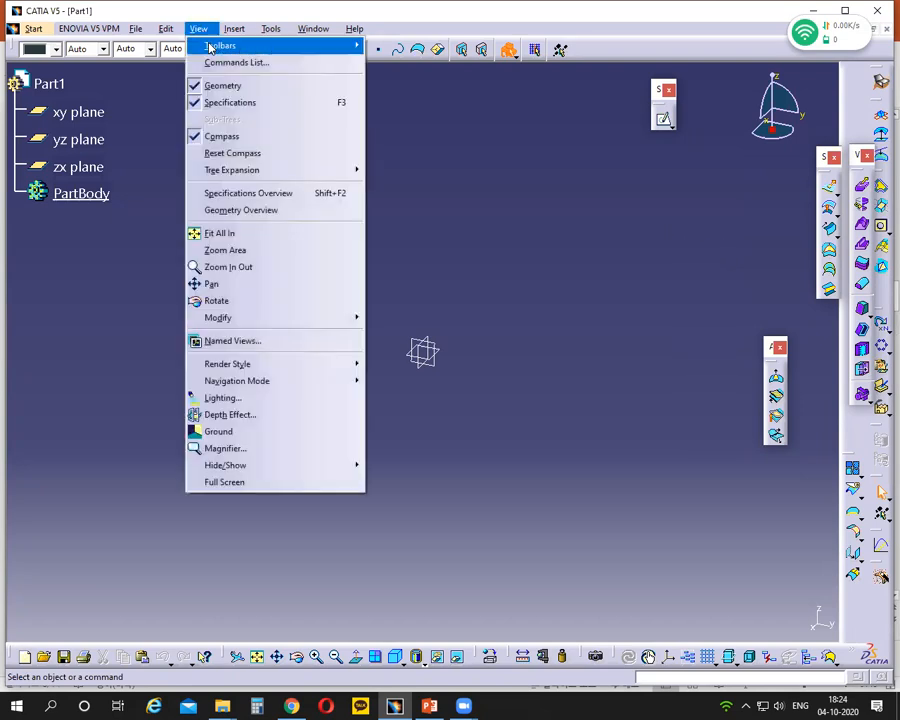
mouse_move(285, 47)
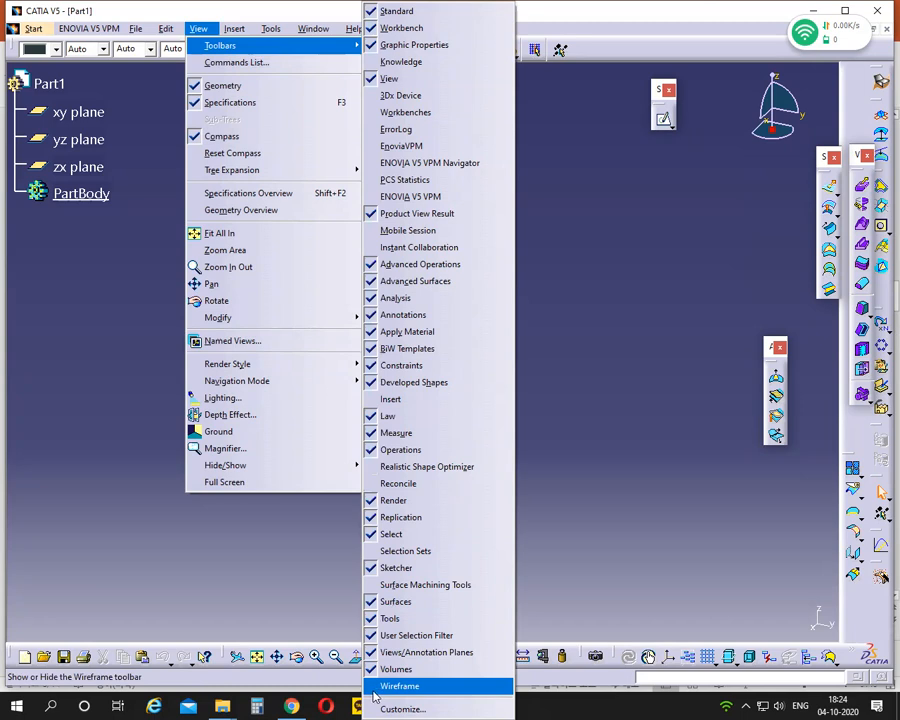
left_click(375, 689)
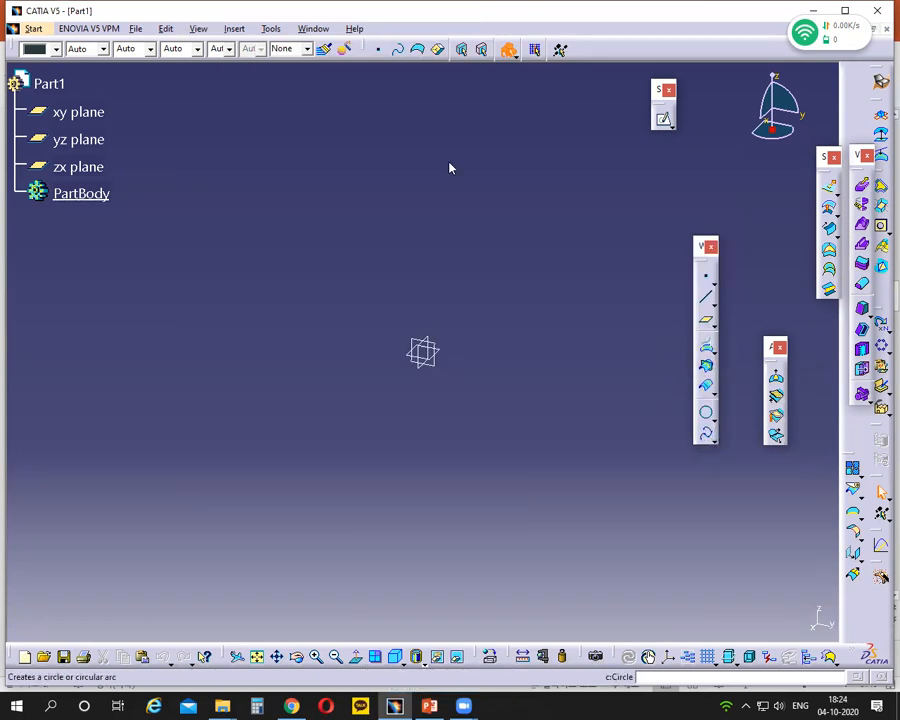
left_click(387, 52)
mouse_move(702, 426)
left_mouse_down()
mouse_move(694, 438)
mouse_move(713, 436)
mouse_move(701, 425)
left_mouse_up()
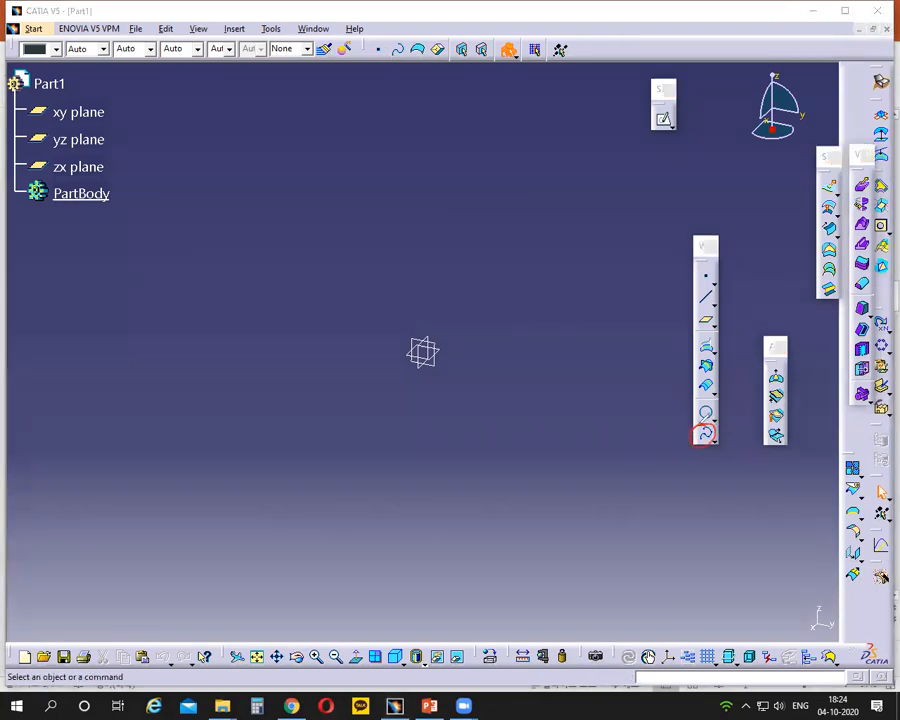
left_click(597, 144)
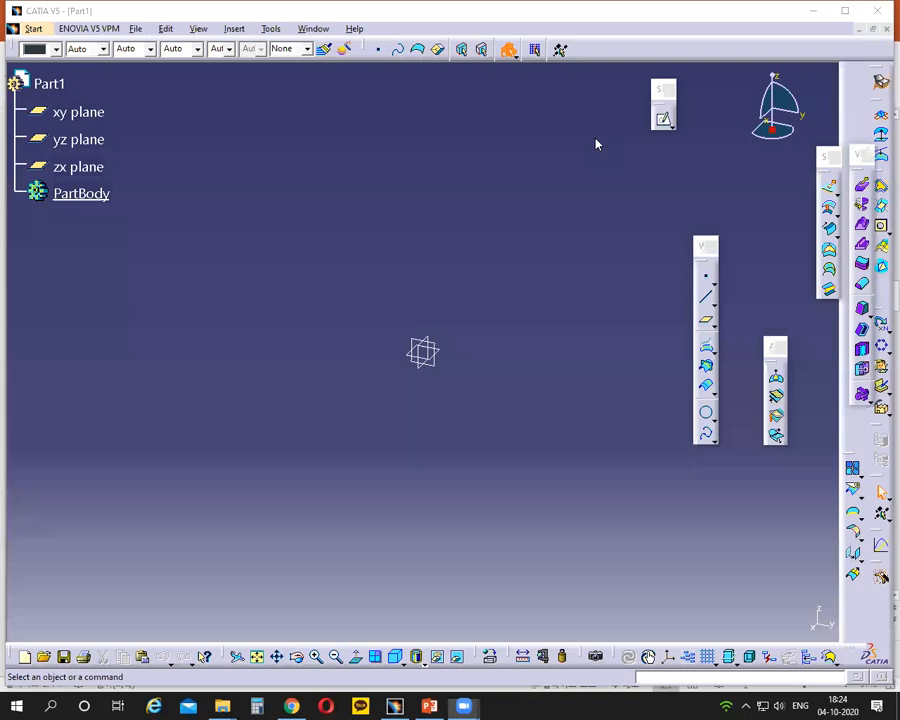
Open the Helix curve definition and place its dialog clear of the reference planes to examine its parameters
left_click(711, 440)
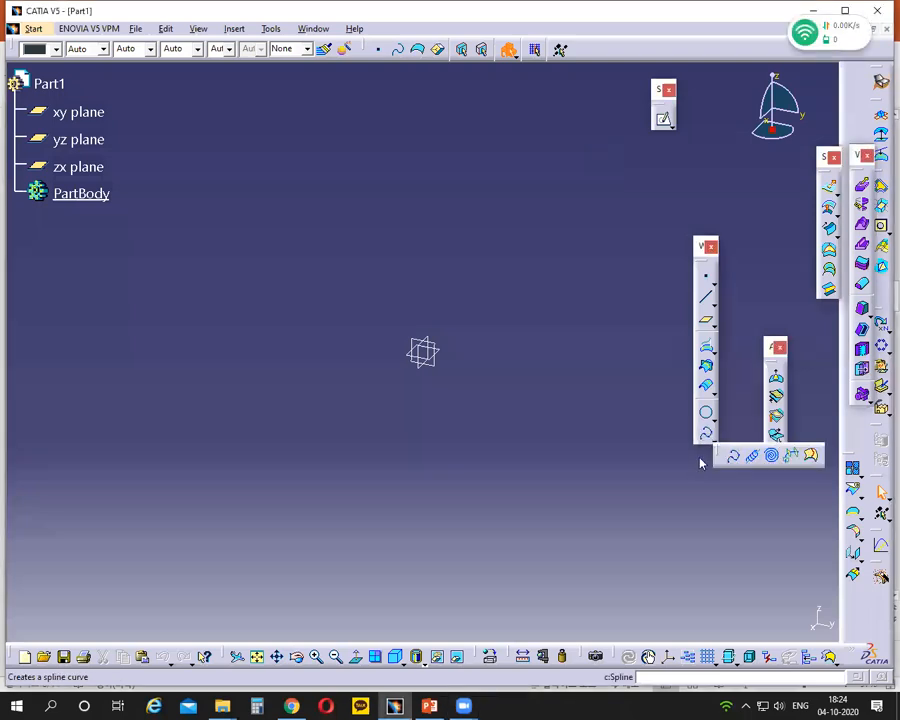
left_click(752, 456)
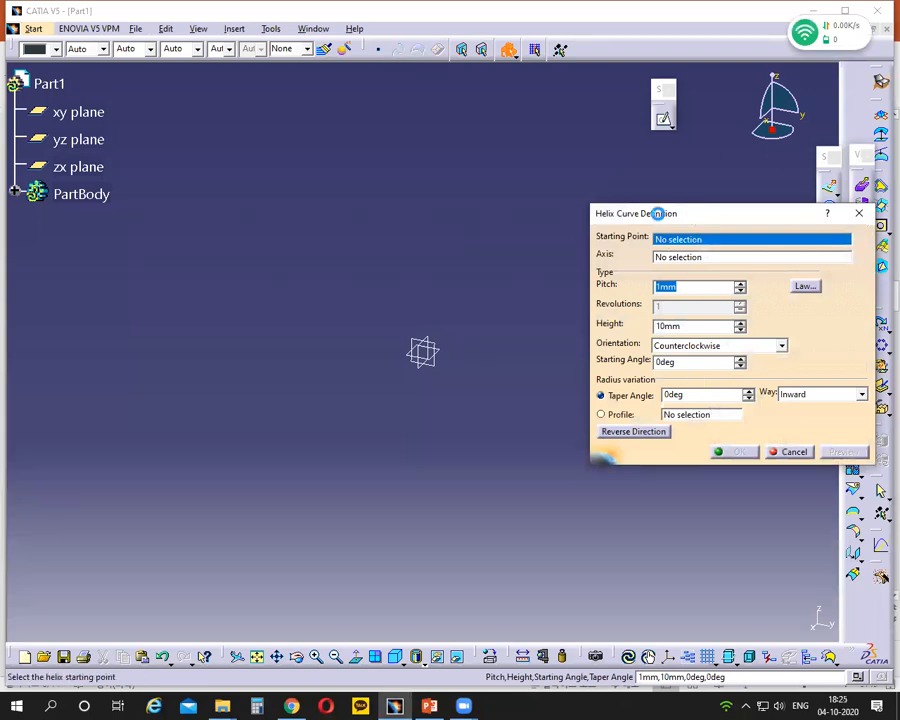
left_click_drag(659, 213, 213, 218)
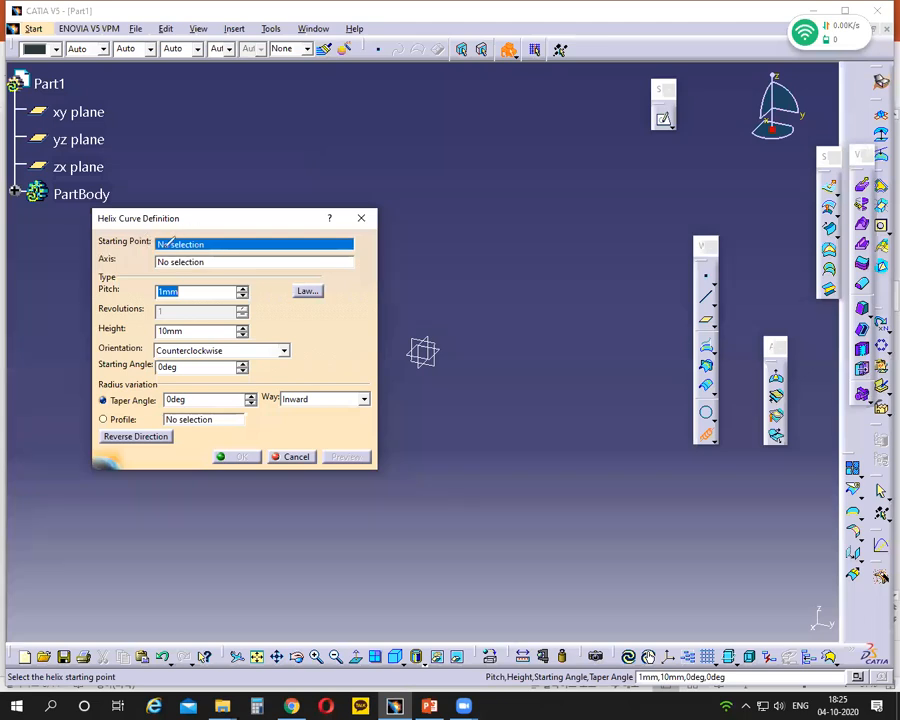
mouse_move(98, 247)
left_mouse_down()
mouse_move(153, 246)
mouse_move(136, 231)
mouse_move(98, 231)
mouse_move(97, 244)
left_mouse_up()
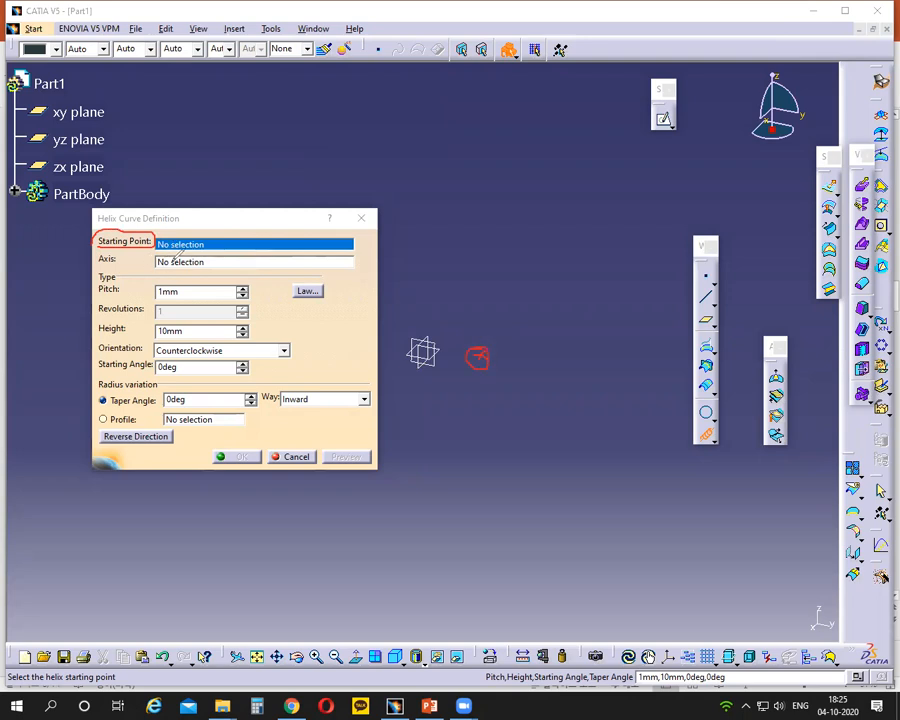
left_click_drag(426, 352, 426, 278)
left_click_drag(433, 360, 543, 366)
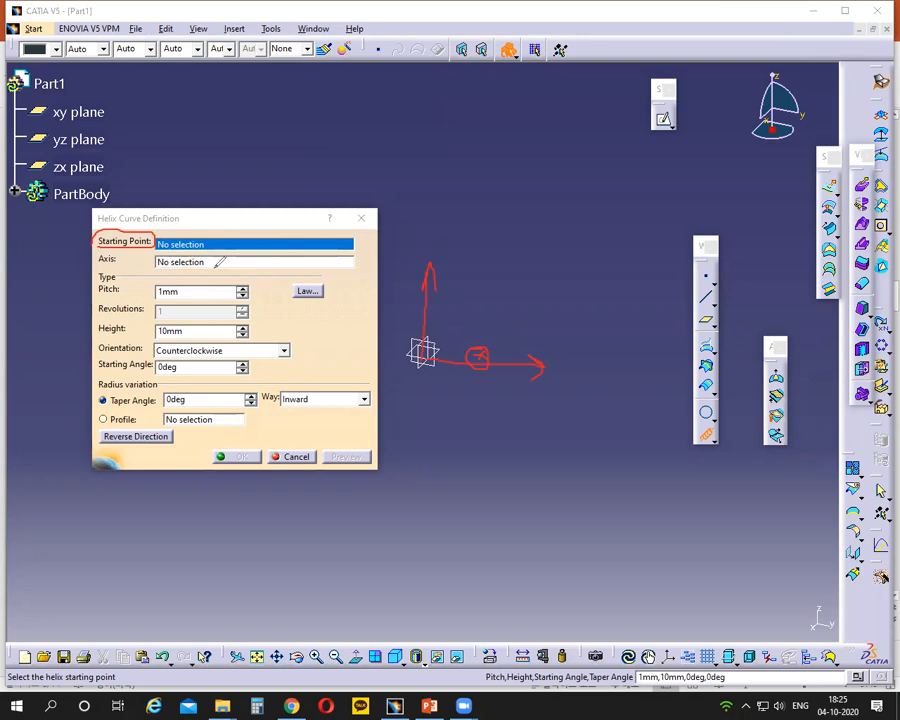
left_click_drag(438, 348, 578, 265)
key("e")
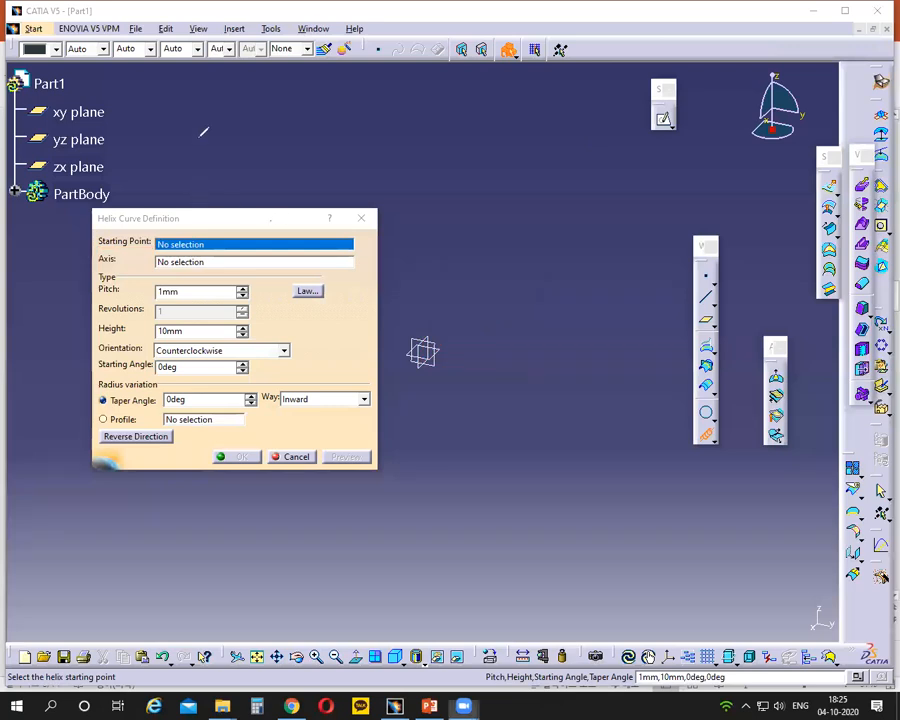
left_click_drag(226, 219, 140, 294)
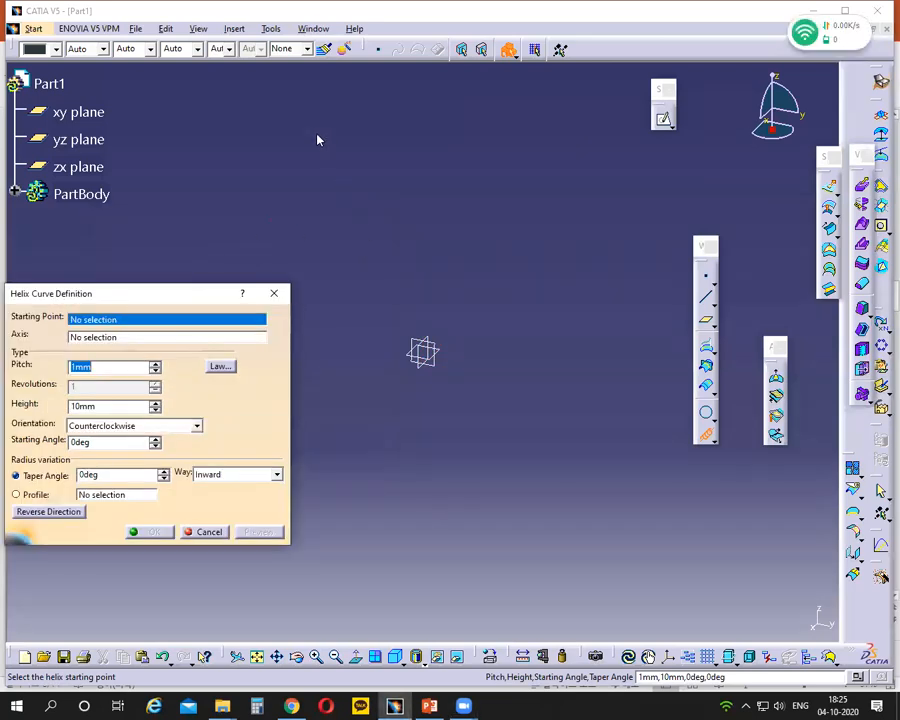
mouse_move(345, 240)
left_mouse_down()
mouse_move(480, 199)
mouse_move(536, 196)
mouse_move(597, 217)
mouse_move(623, 207)
mouse_move(675, 212)
left_mouse_up()
left_click_drag(430, 257, 436, 292)
left_click_drag(475, 245, 475, 286)
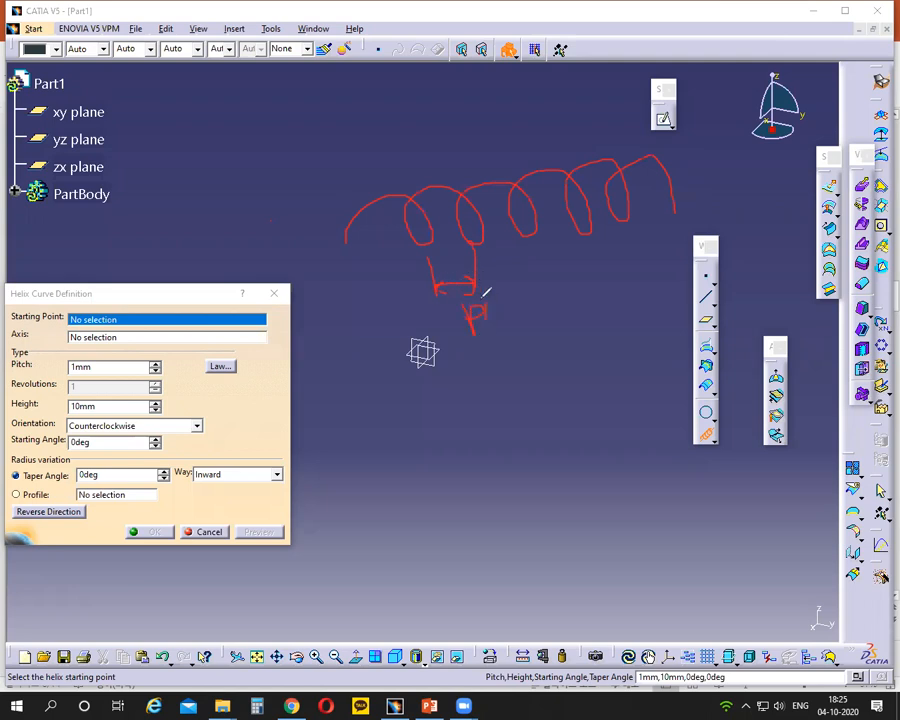
left_click_drag(514, 304, 507, 318)
left_click_drag(524, 296, 549, 321)
left_click_drag(424, 527, 543, 508)
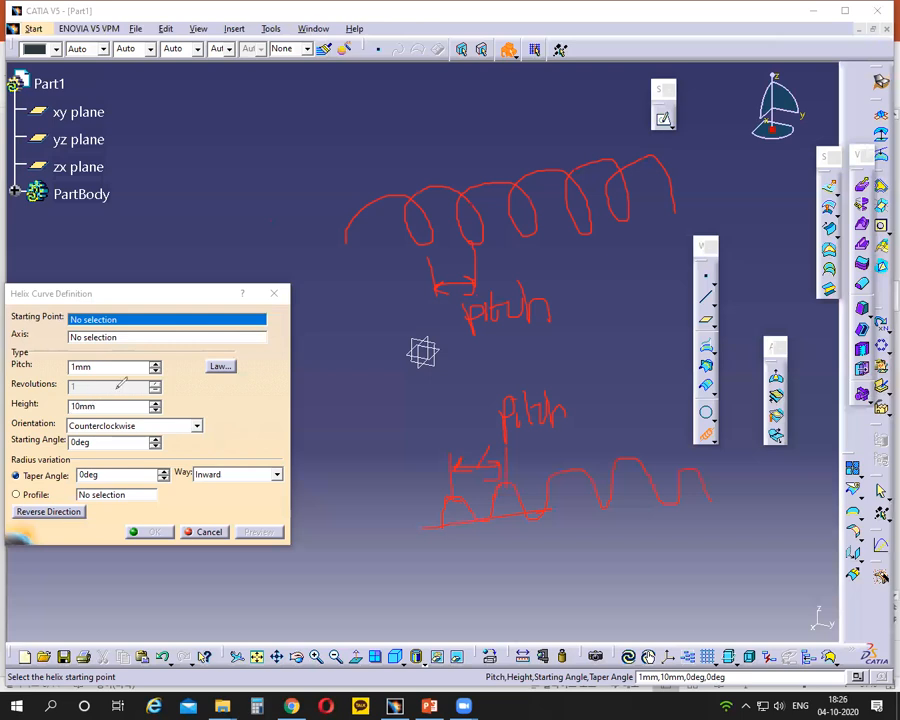
left_click(592, 145)
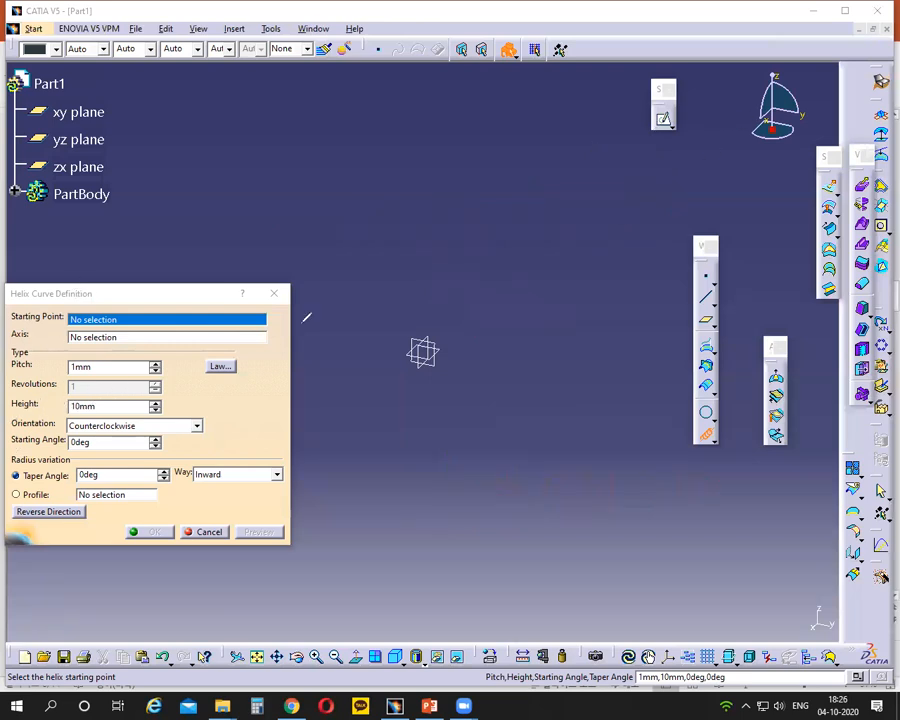
mouse_move(369, 208)
left_mouse_down()
mouse_move(488, 235)
mouse_move(532, 201)
mouse_move(697, 217)
mouse_move(715, 228)
left_mouse_up()
left_click_drag(362, 272, 362, 320)
left_click_drag(734, 242, 745, 300)
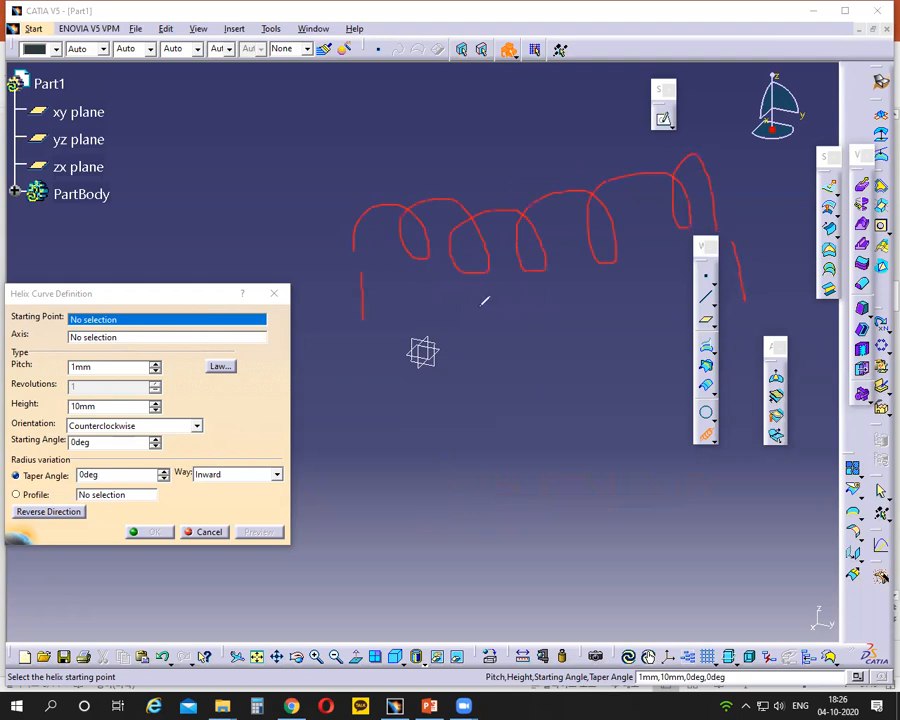
mouse_move(362, 318)
left_mouse_down()
mouse_move(747, 284)
mouse_move(735, 290)
left_mouse_up()
left_click_drag(372, 311, 363, 319)
left_click_drag(448, 165, 459, 230)
left_click_drag(408, 190, 448, 184)
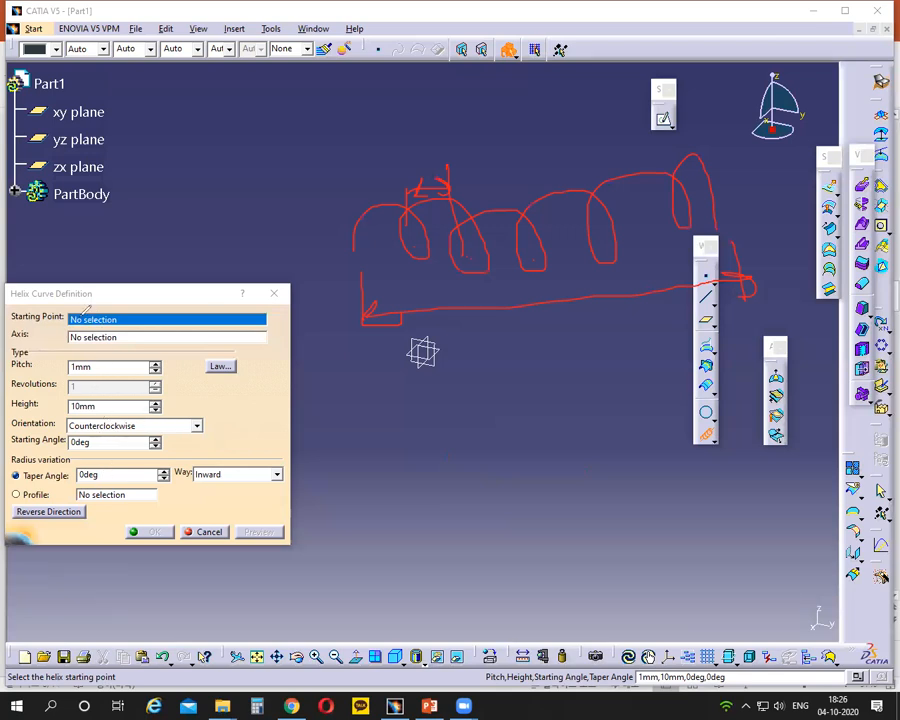
left_click_drag(80, 319, 136, 260)
left_click_drag(72, 342, 147, 283)
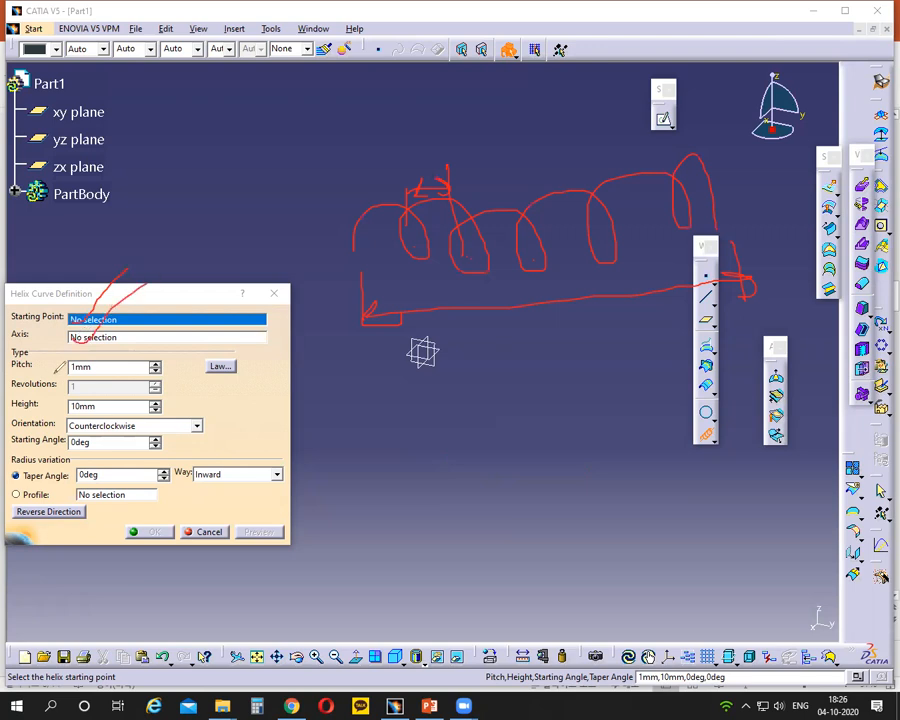
left_click_drag(72, 365, 145, 329)
mouse_move(157, 249)
left_mouse_down()
mouse_move(157, 305)
mouse_move(140, 370)
left_mouse_up()
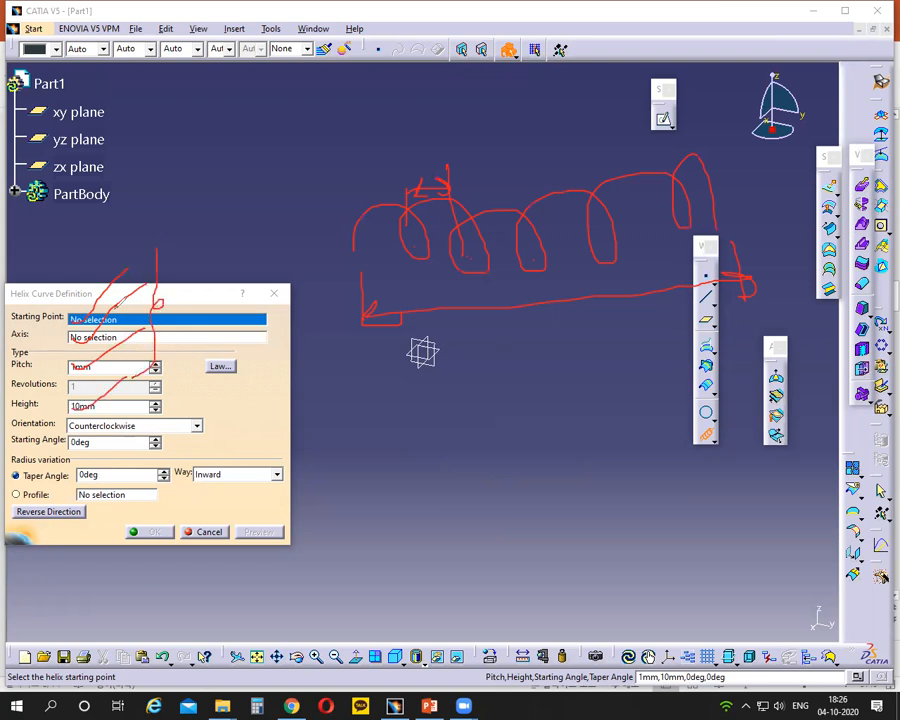
key("e")
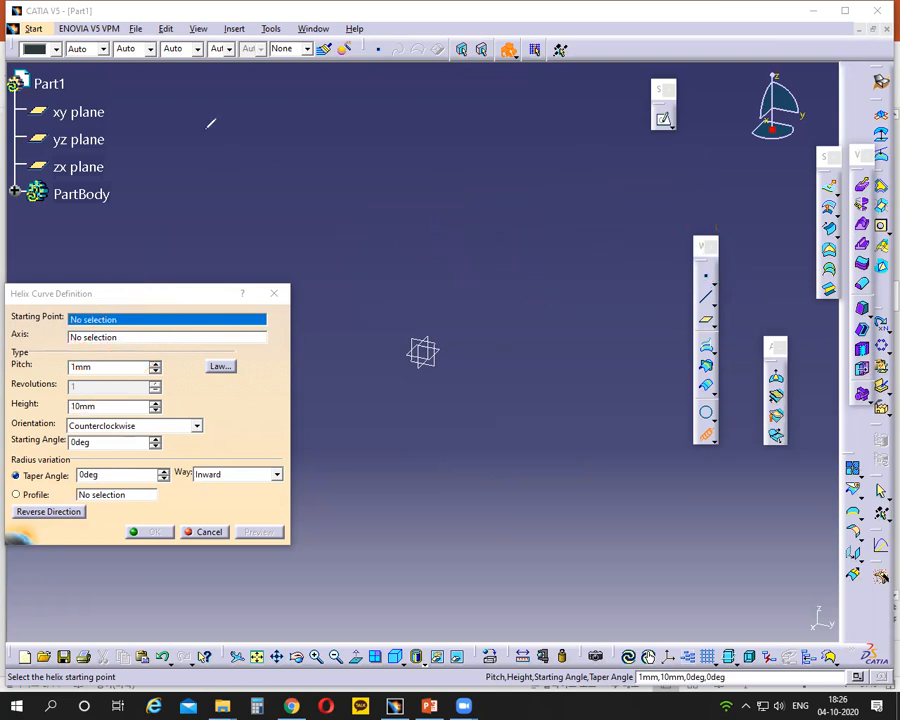
key("Escape")
Switch to PowerPoint and present the "Creating a Helix" slide full screen
left_click(430, 706)
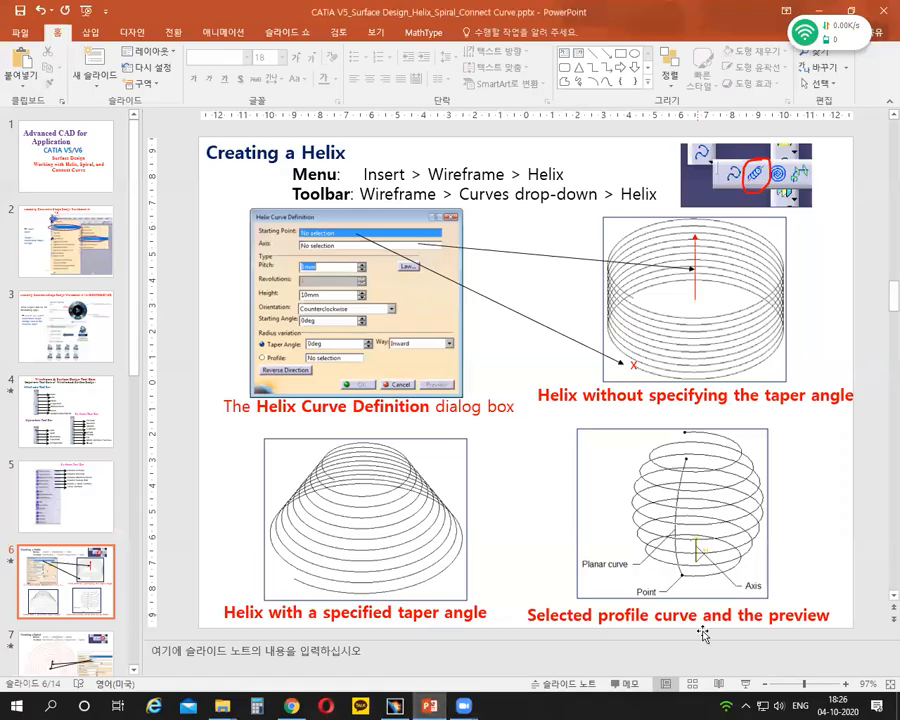
key("shift+F5")
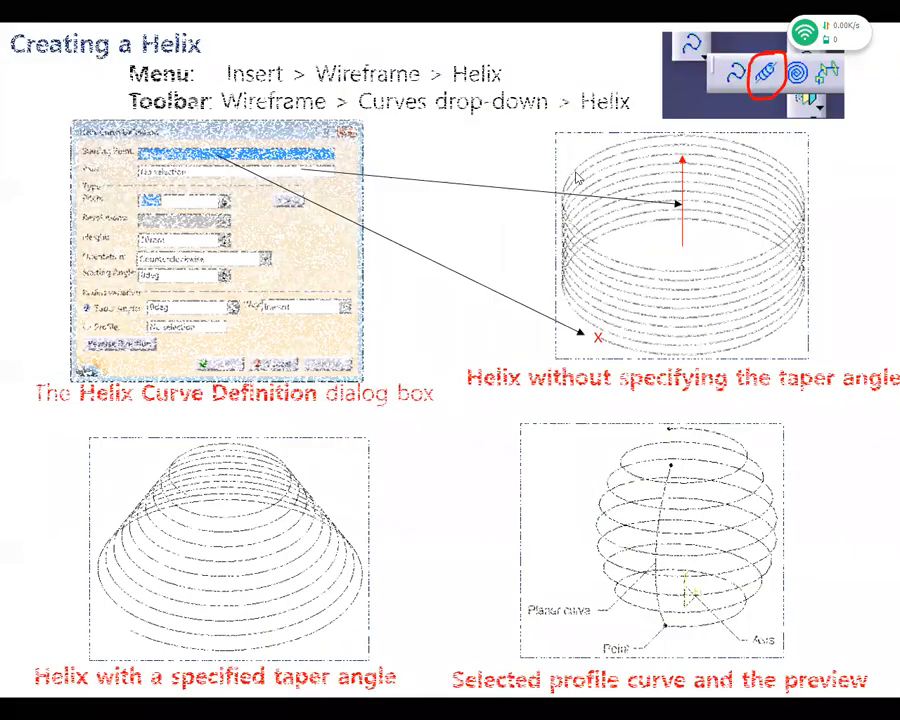
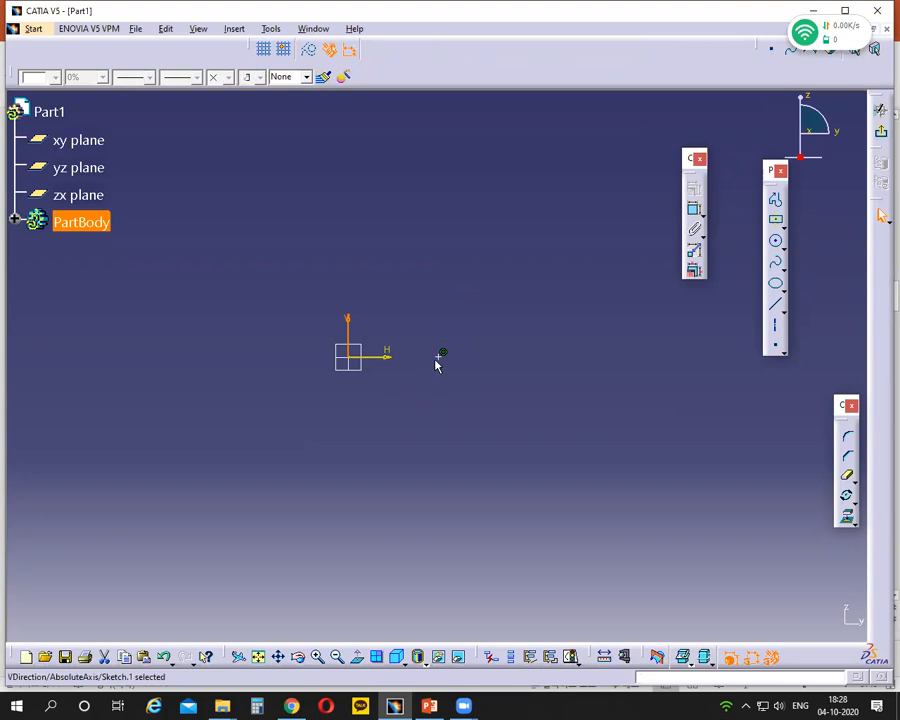
Dimension the sketched point's horizontal distance from the vertical axis and set it to 25 mm
left_click(697, 212)
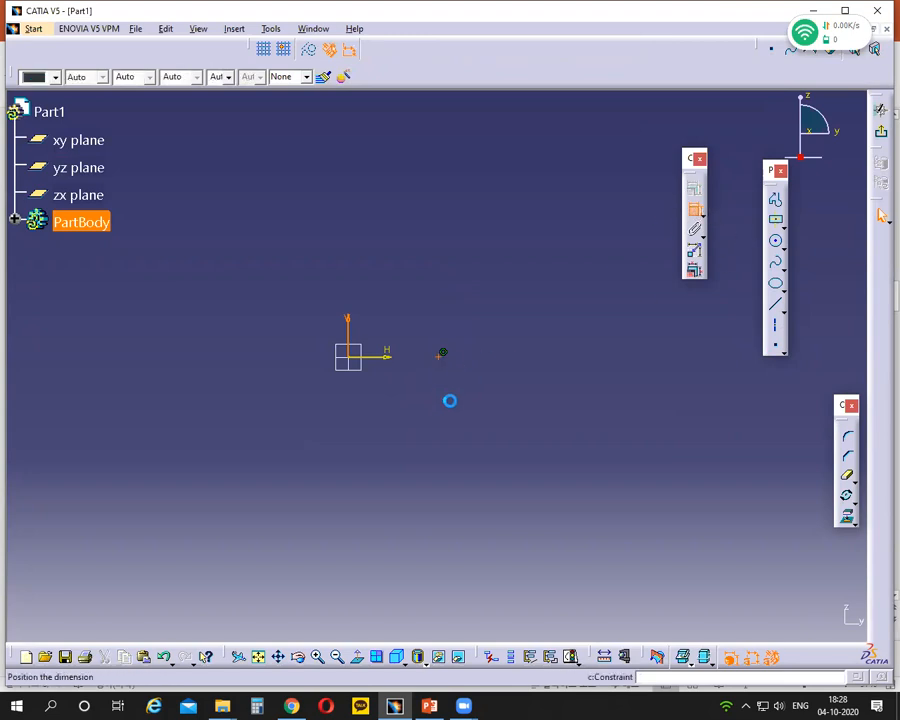
left_click(479, 417)
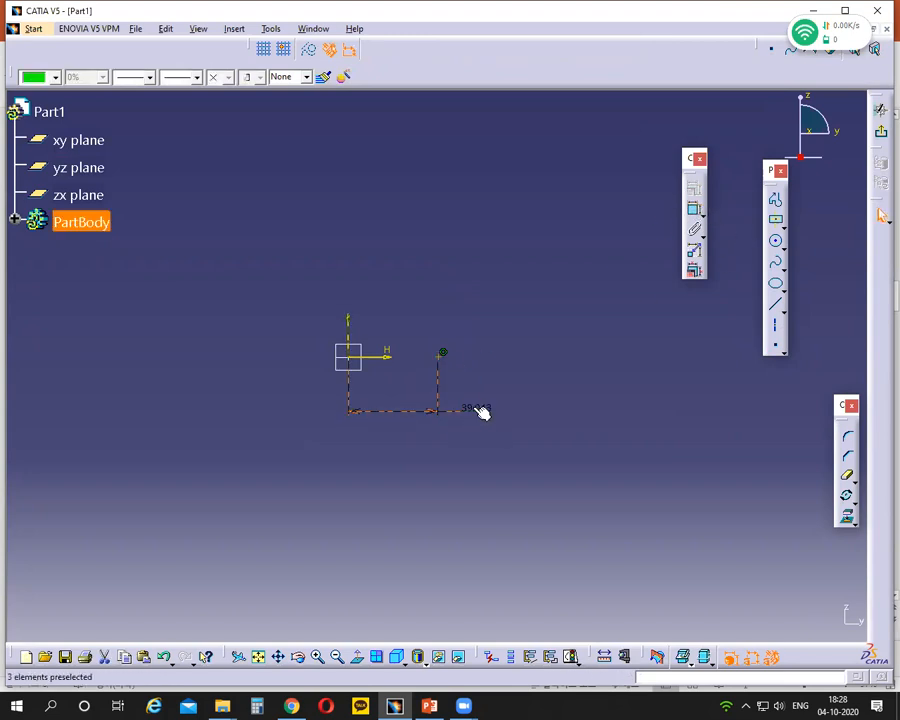
double_click(476, 408)
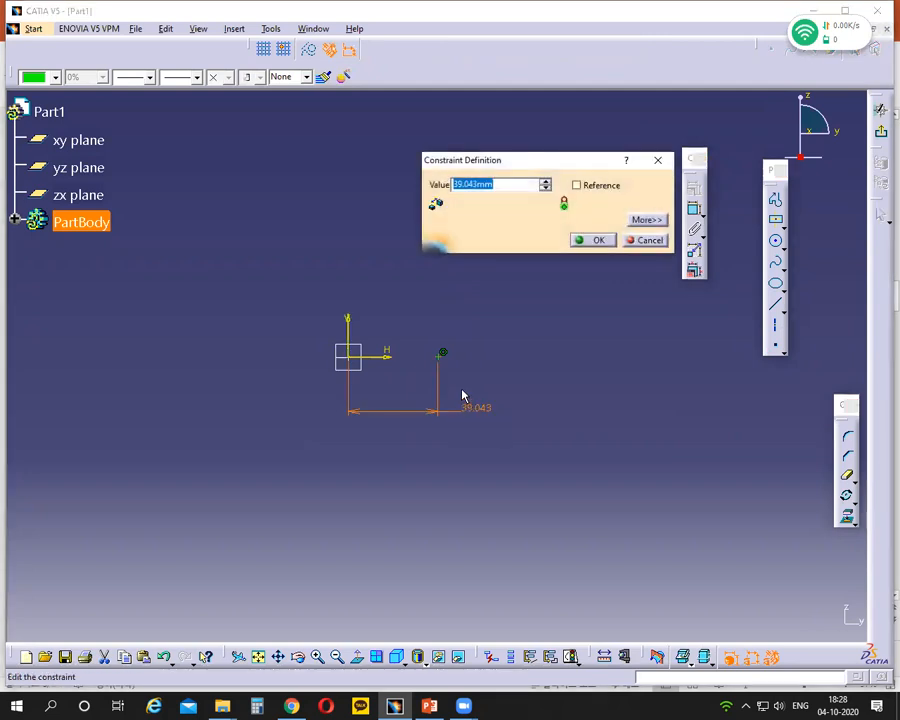
type("25")
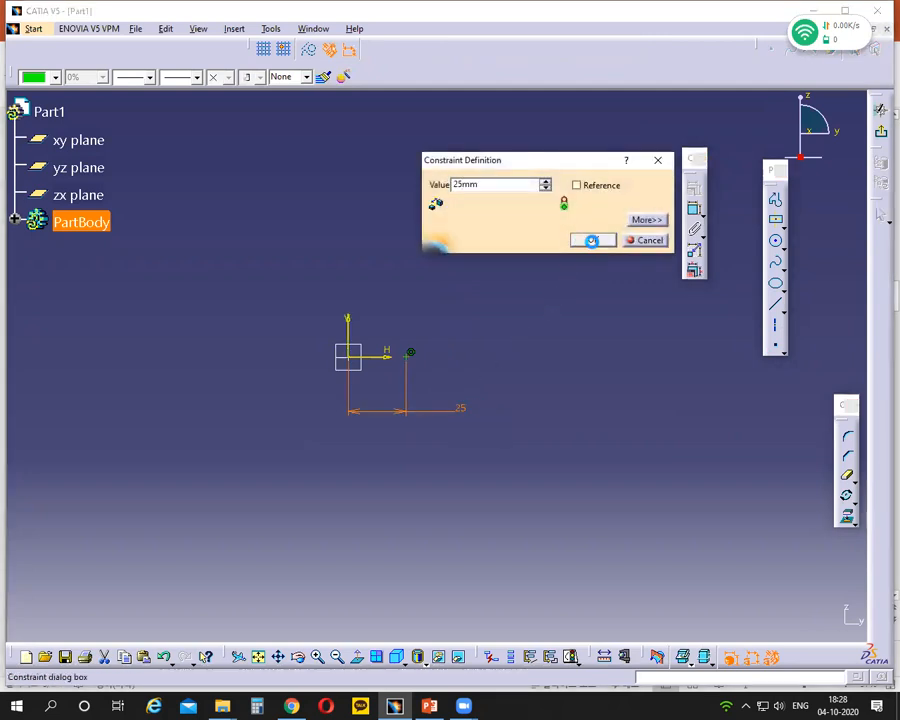
left_click(592, 241)
left_click(504, 325)
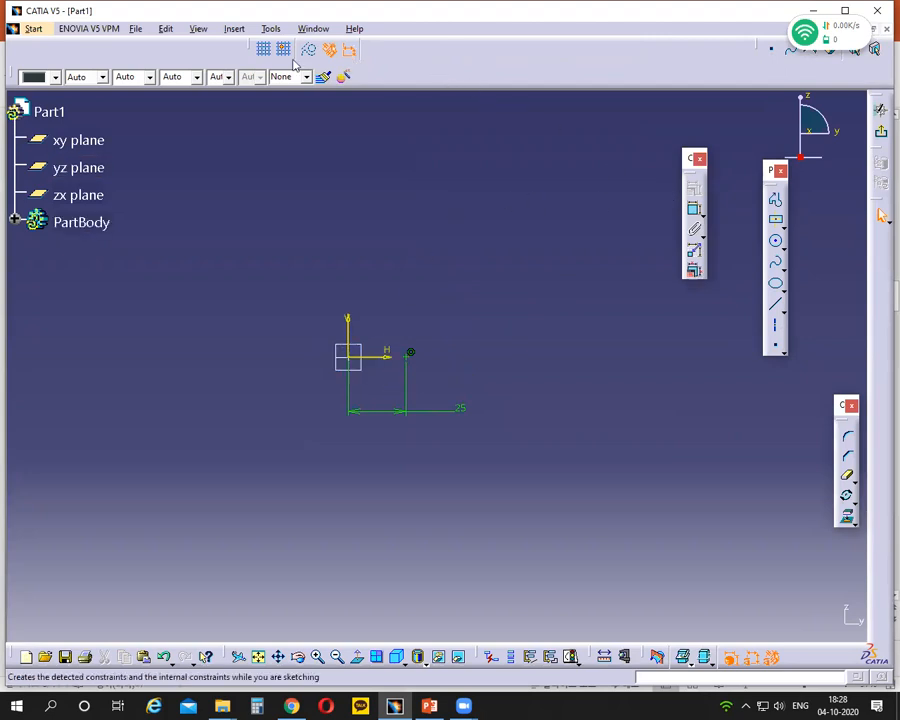
key("ctrl+2")
left_click_drag(349, 356, 346, 194)
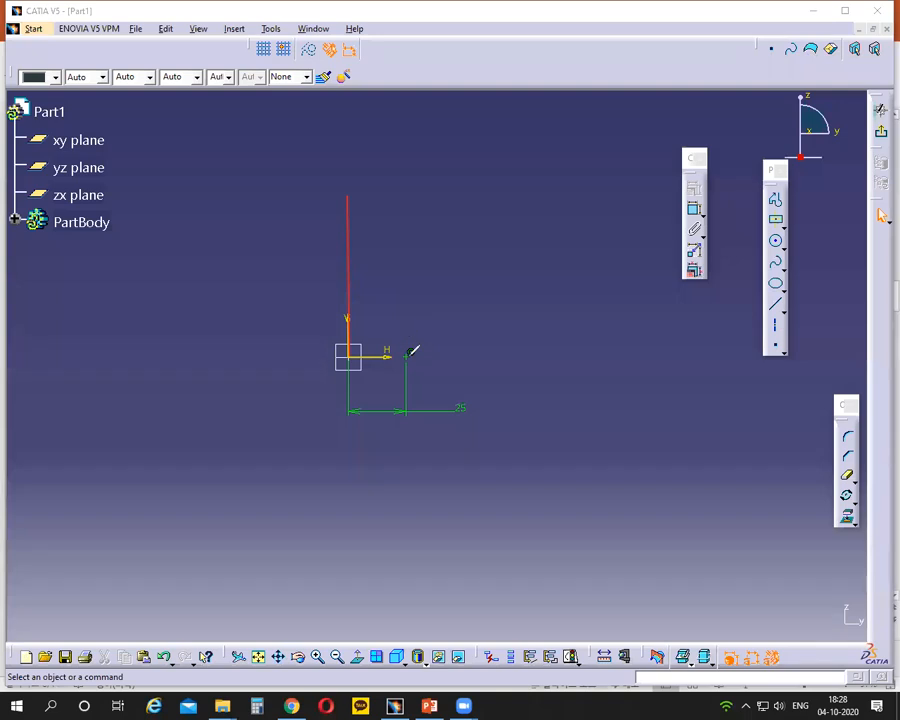
left_click_drag(351, 355, 406, 355)
left_click(581, 68)
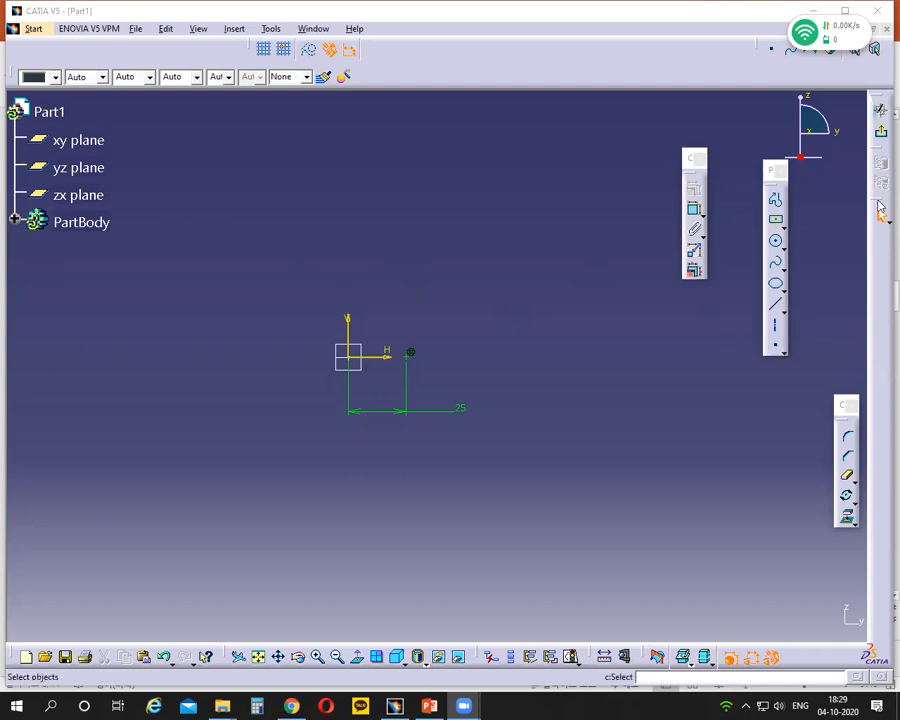
Exit the sketch holding the helix starting point and return to the surface design workbench
left_click(882, 134)
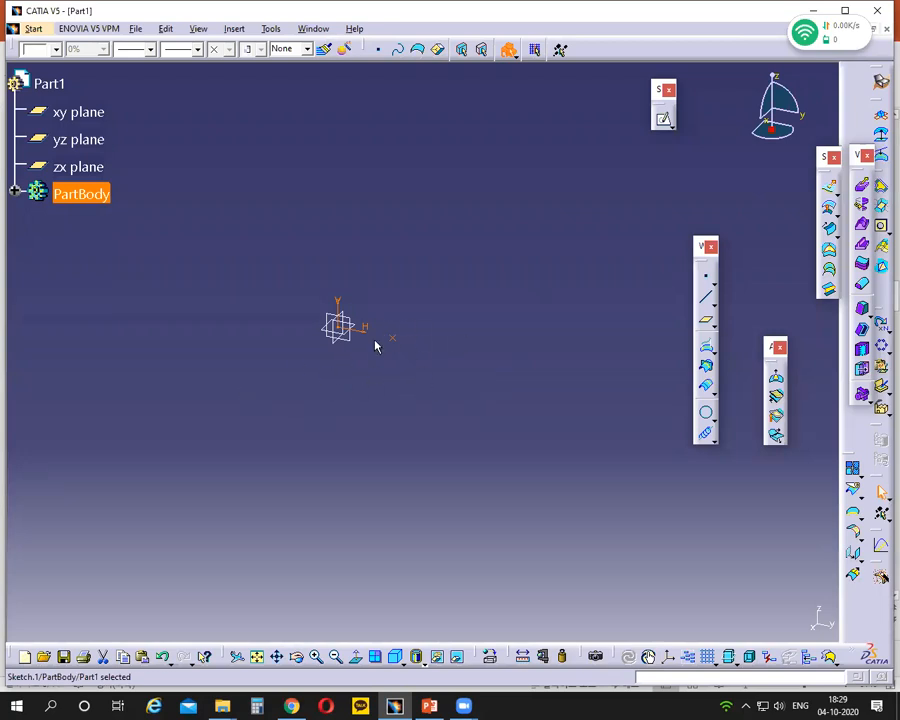
left_click(713, 444)
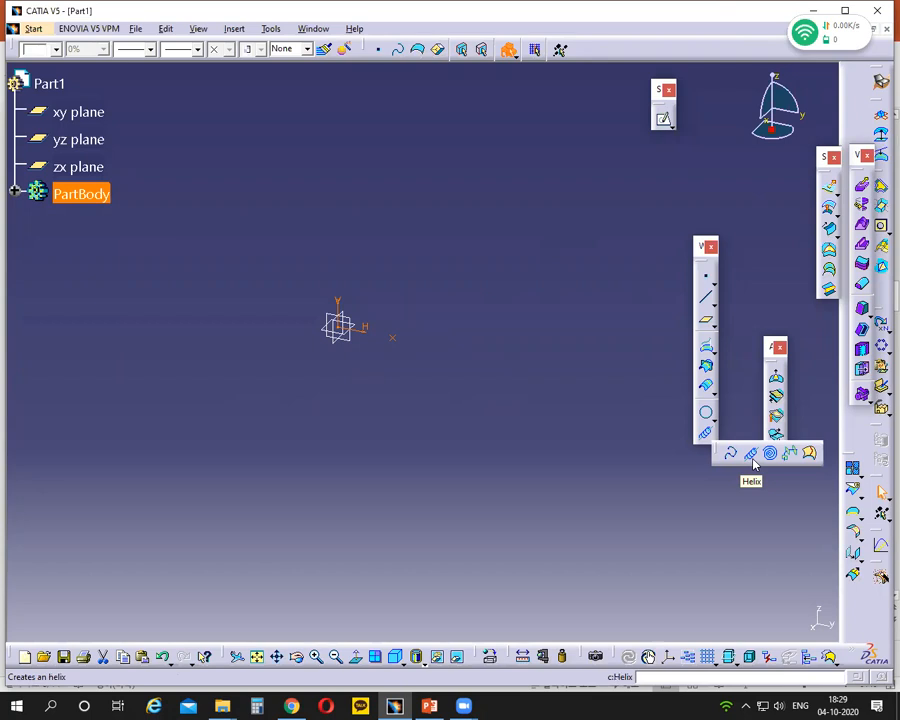
left_click(750, 457)
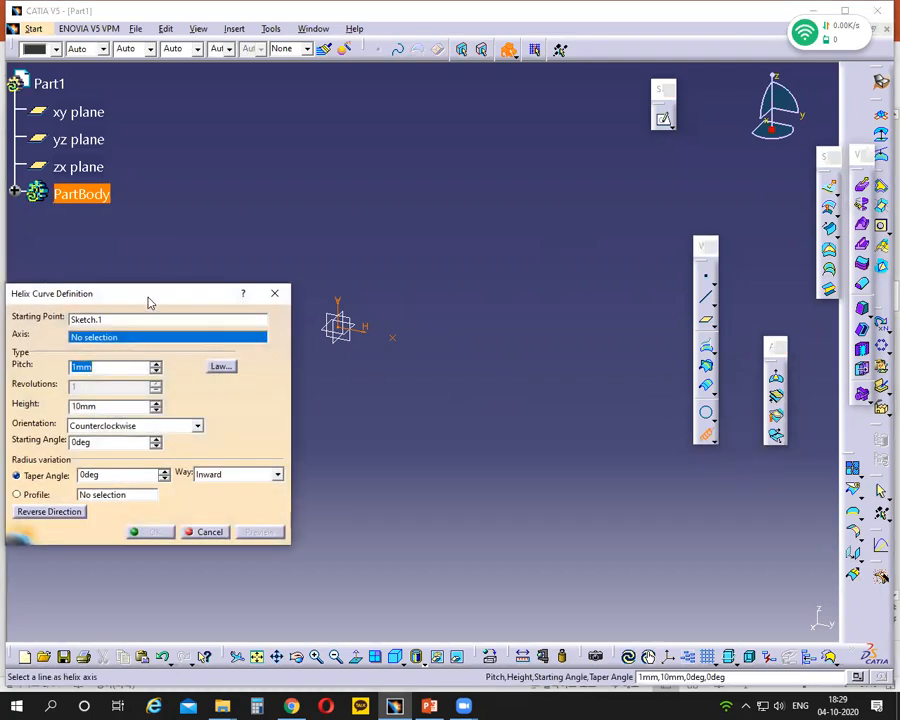
left_click_drag(151, 299, 599, 238)
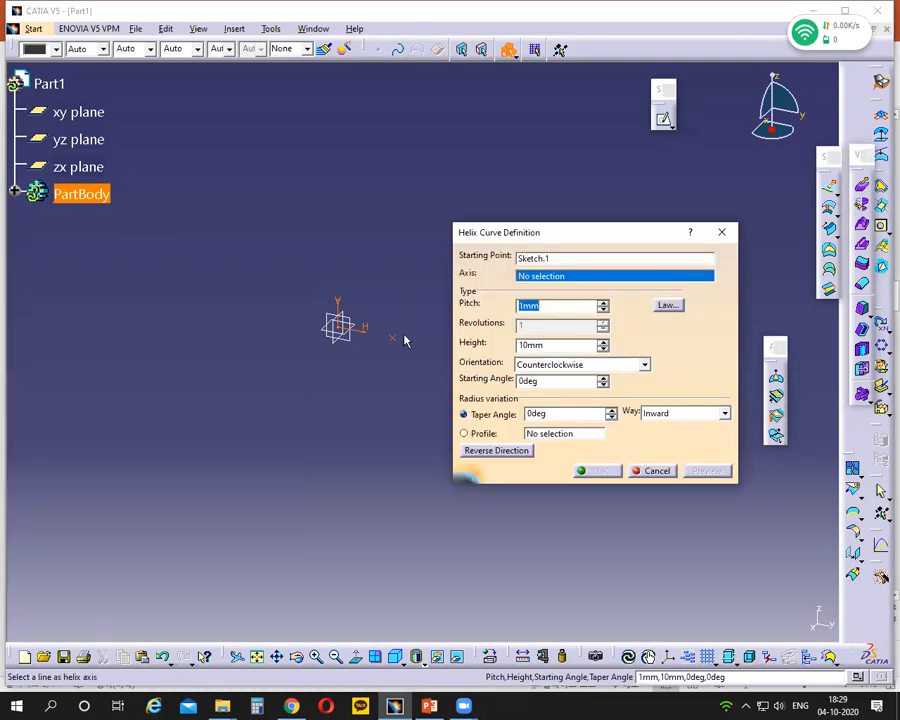
left_click(555, 260)
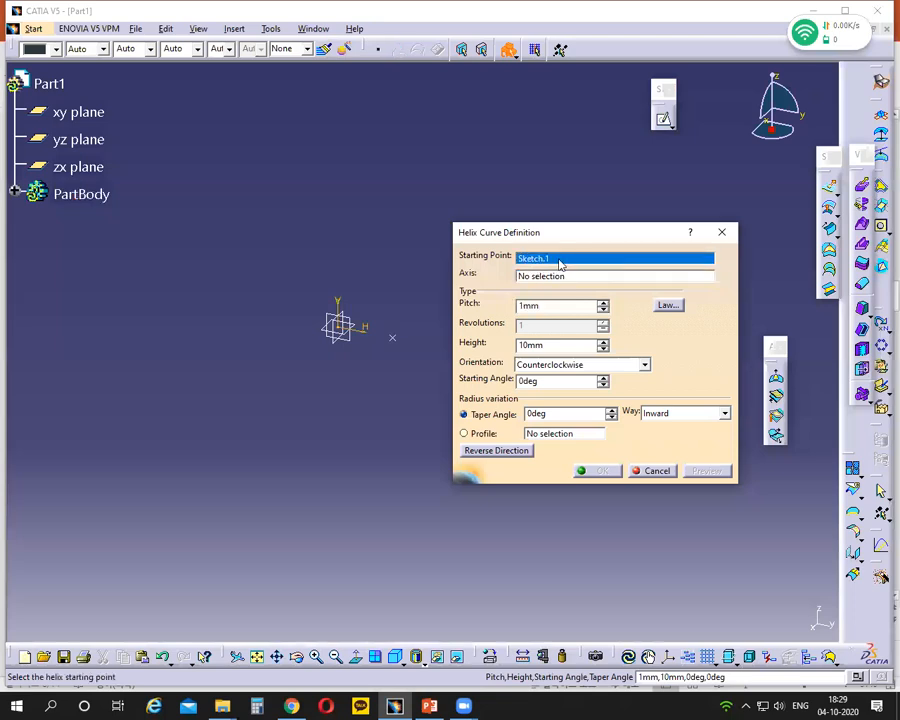
left_click(657, 470)
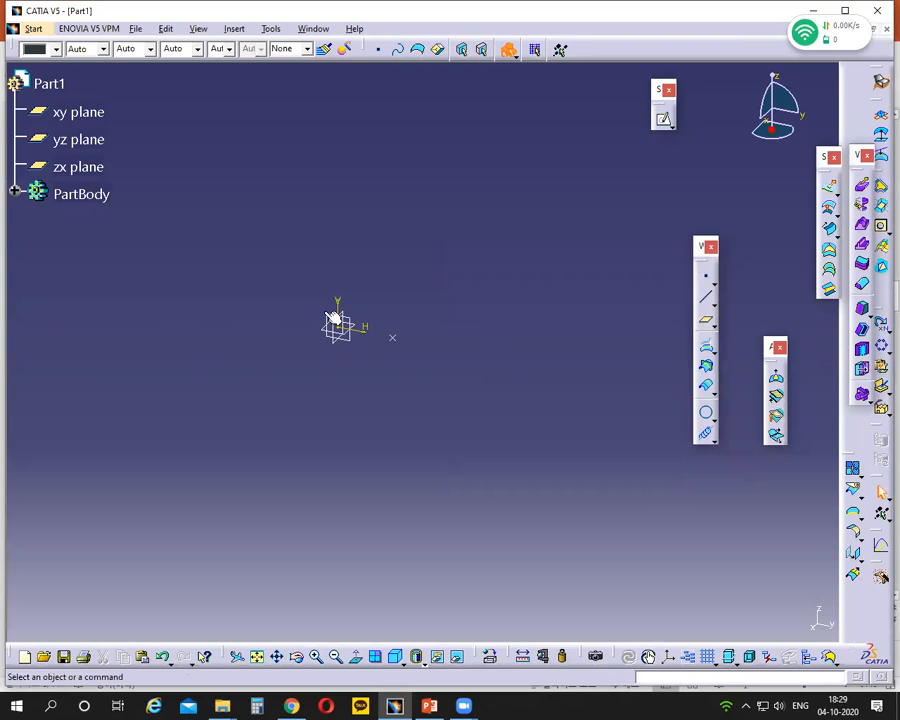
Start a helix curve with Sketch.1 as the starting point and the sketch's vertical direction as the axis
middle_click_drag(195, 233, 198, 285)
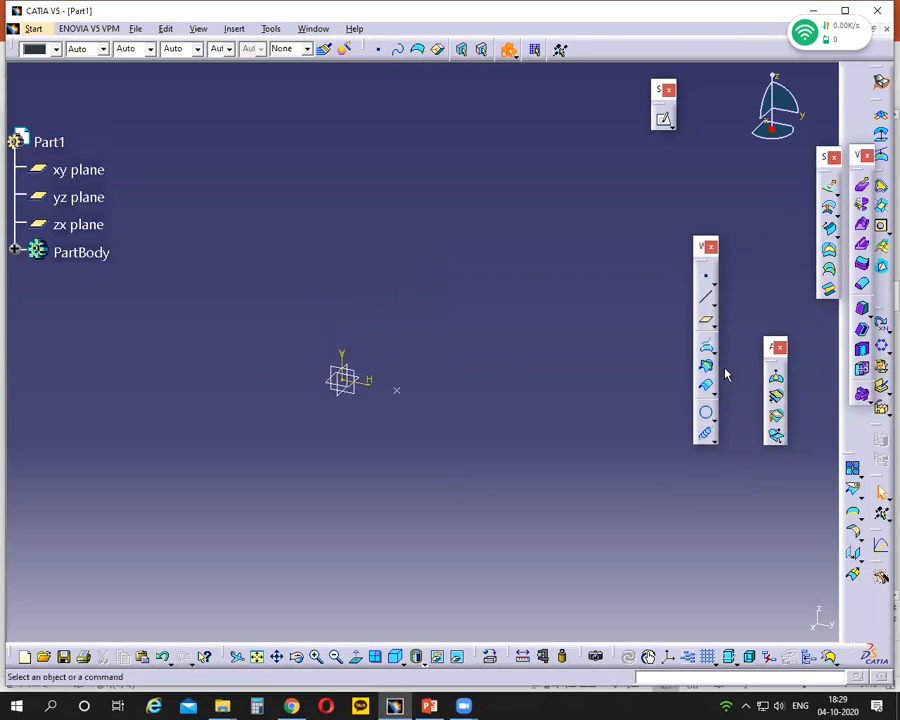
left_click(706, 437)
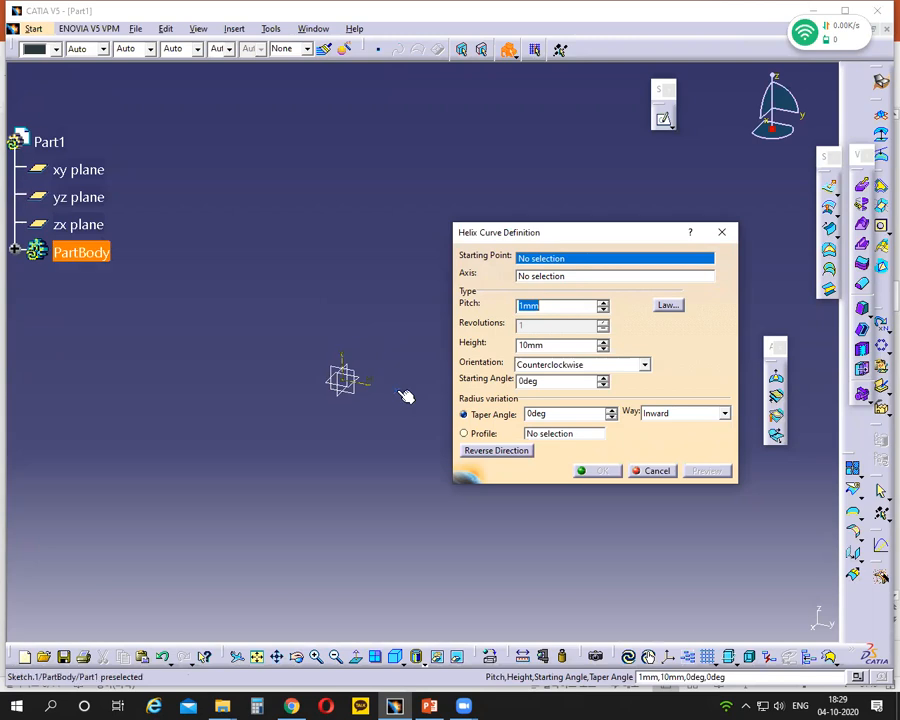
left_click(401, 394)
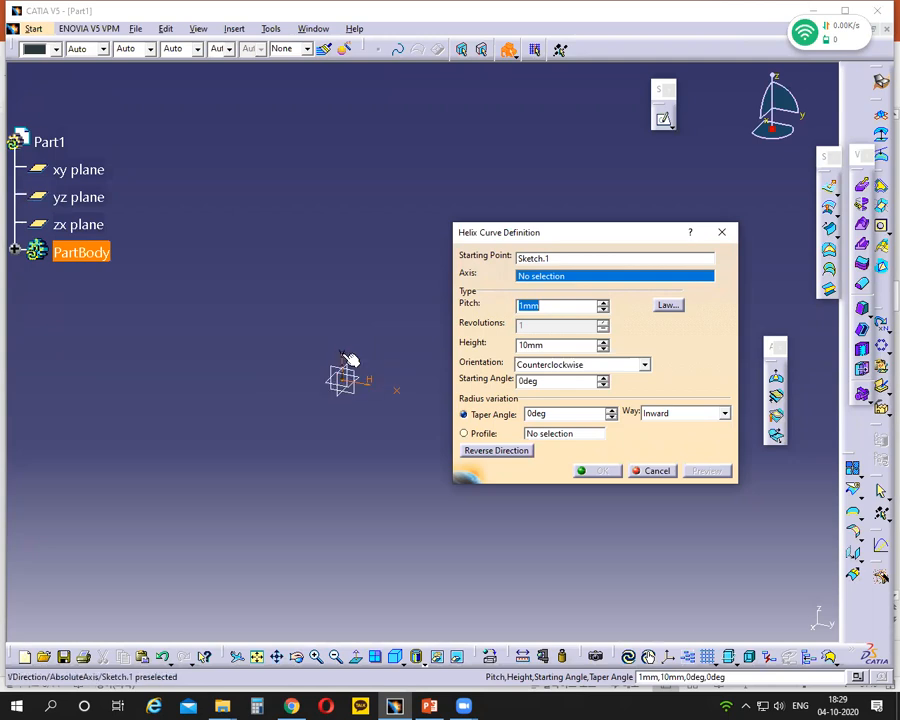
right_click(553, 279)
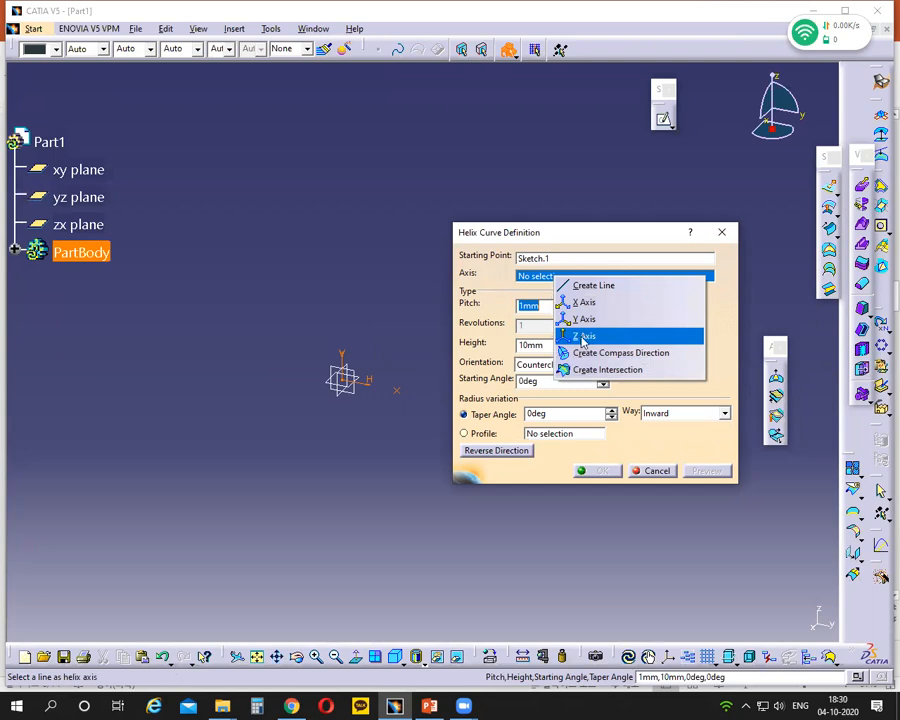
left_click(561, 234)
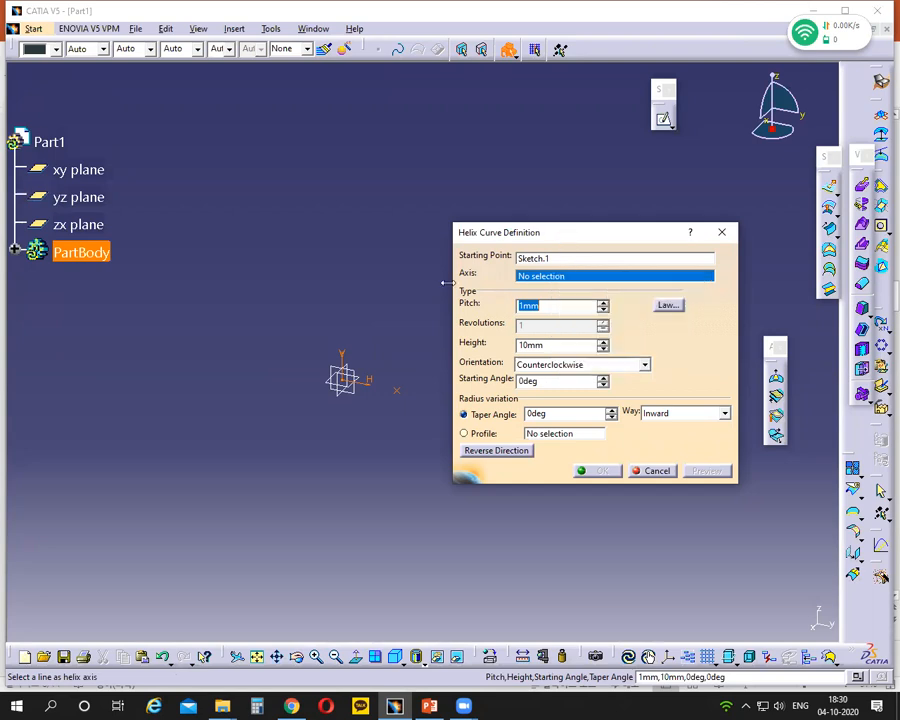
left_click(346, 357)
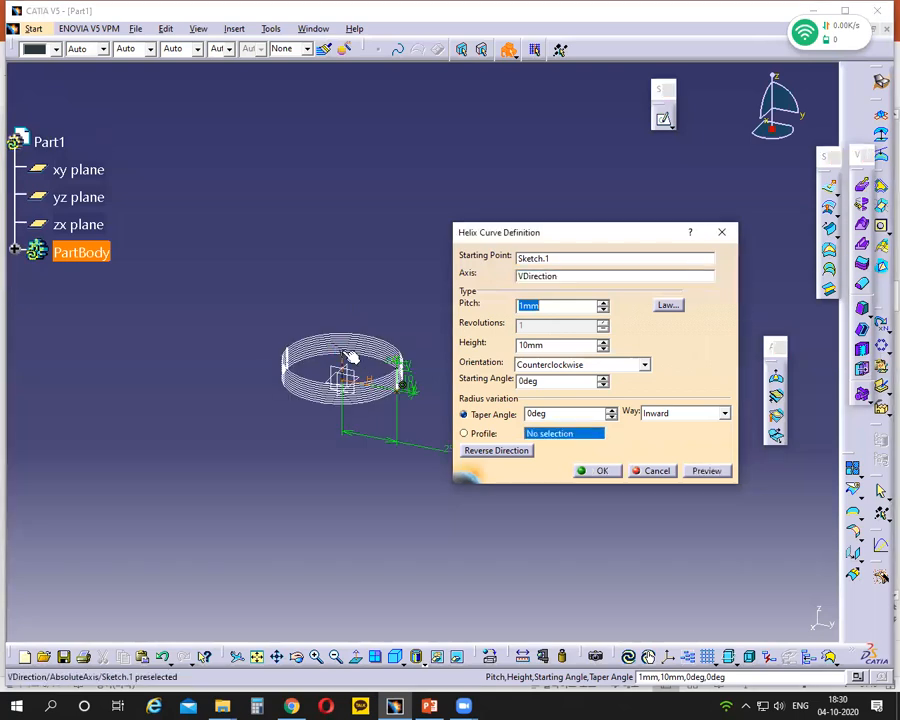
right_click(529, 280)
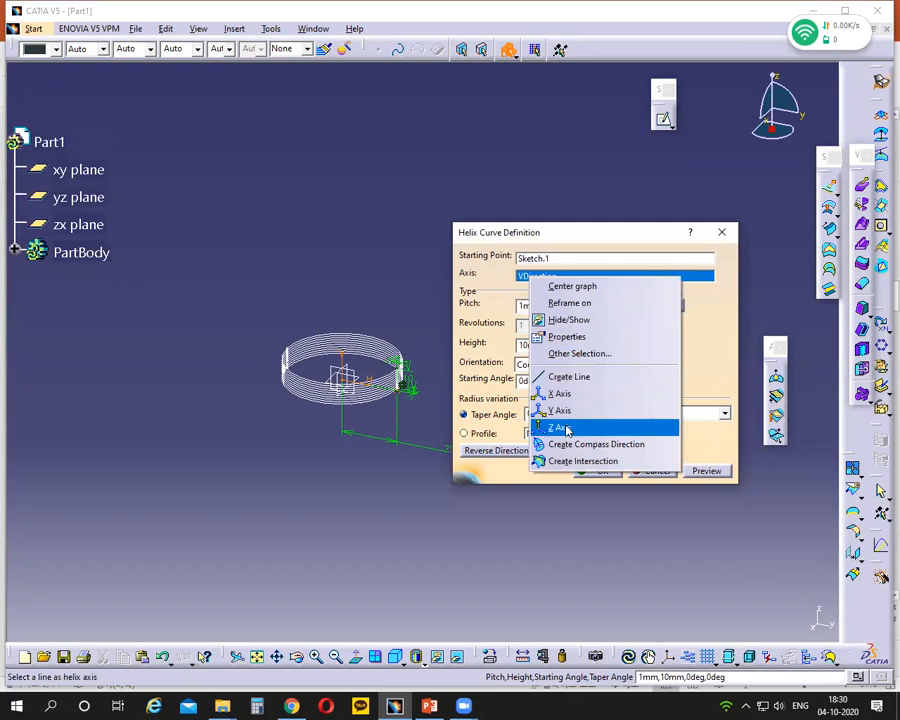
left_click(566, 286)
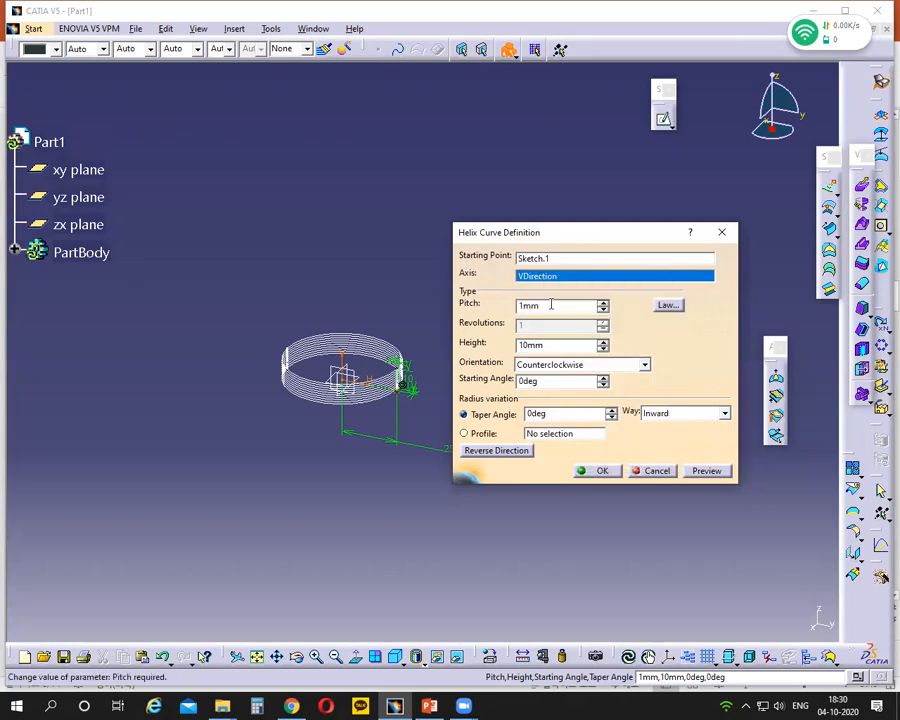
Set the helix pitch to 20 mm and height to 100 mm, and preview the curve with the dialog clear of it
left_click_drag(545, 305, 500, 302)
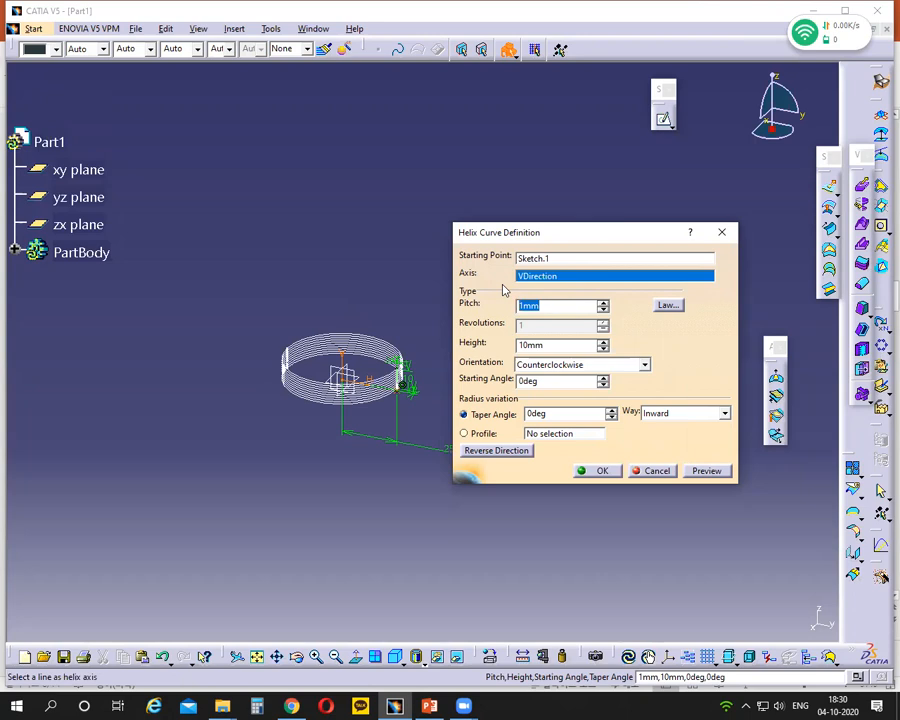
type("5")
type("0")
key("BackSpace")
key("BackSpace")
type("20")
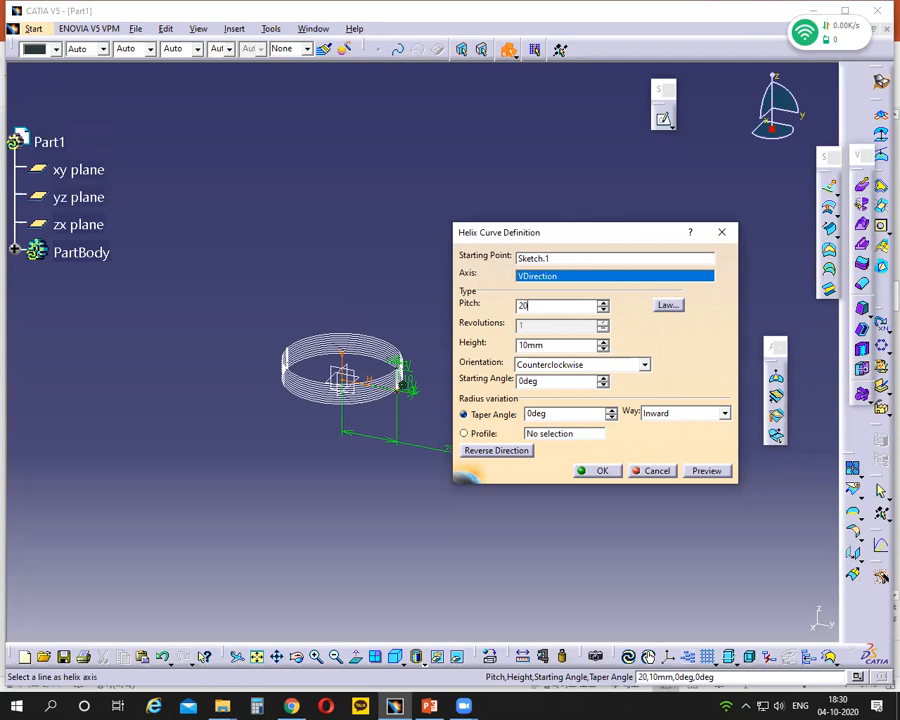
left_click(545, 344)
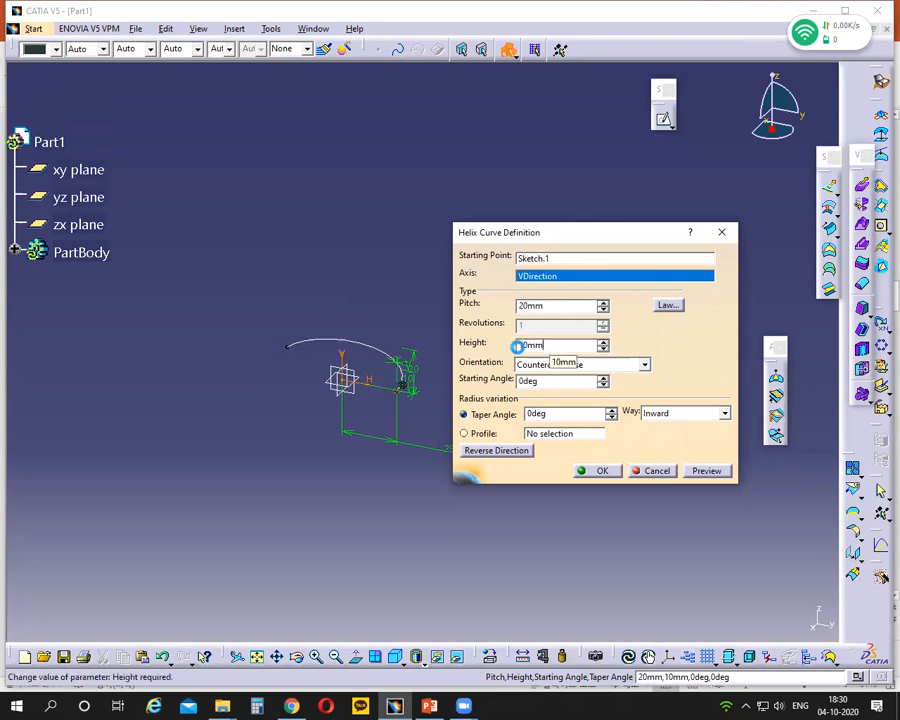
type("100")
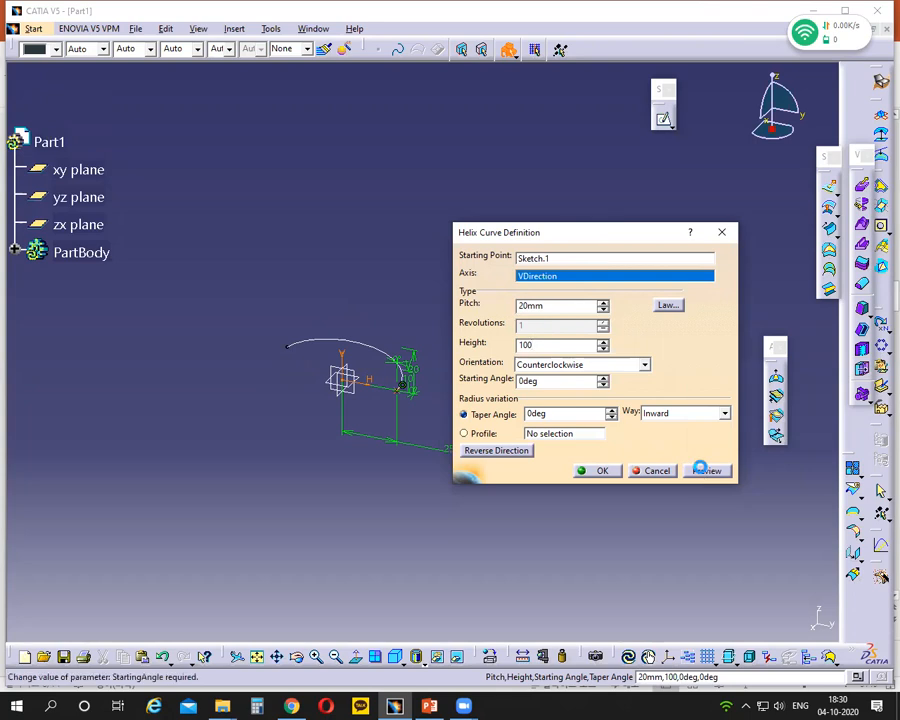
left_click(703, 470)
left_click_drag(600, 232, 646, 190)
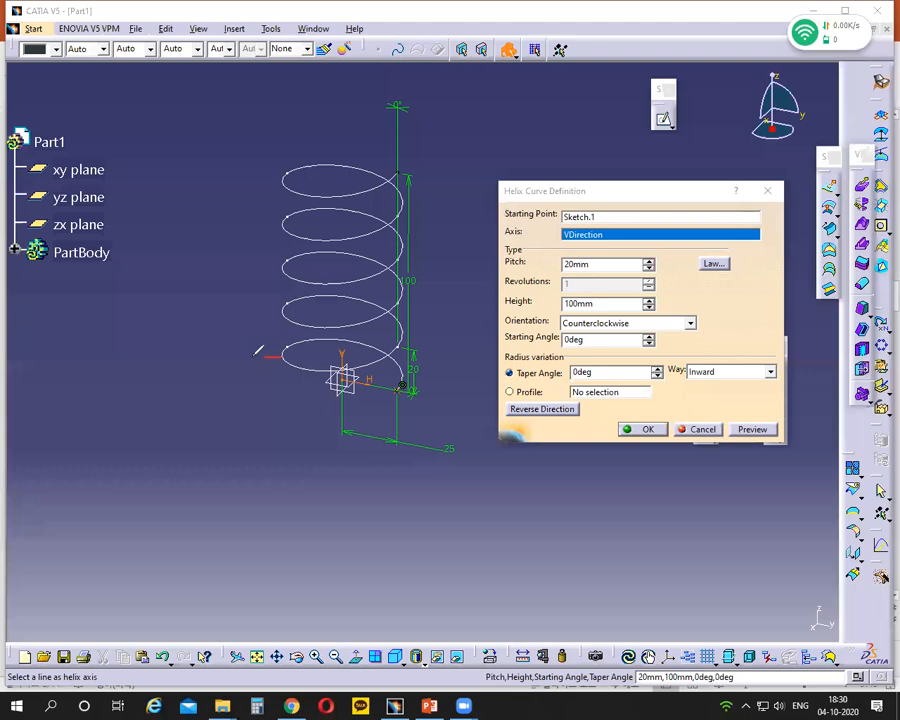
mouse_move(258, 313)
left_mouse_down()
mouse_move(258, 356)
mouse_move(236, 347)
left_mouse_up()
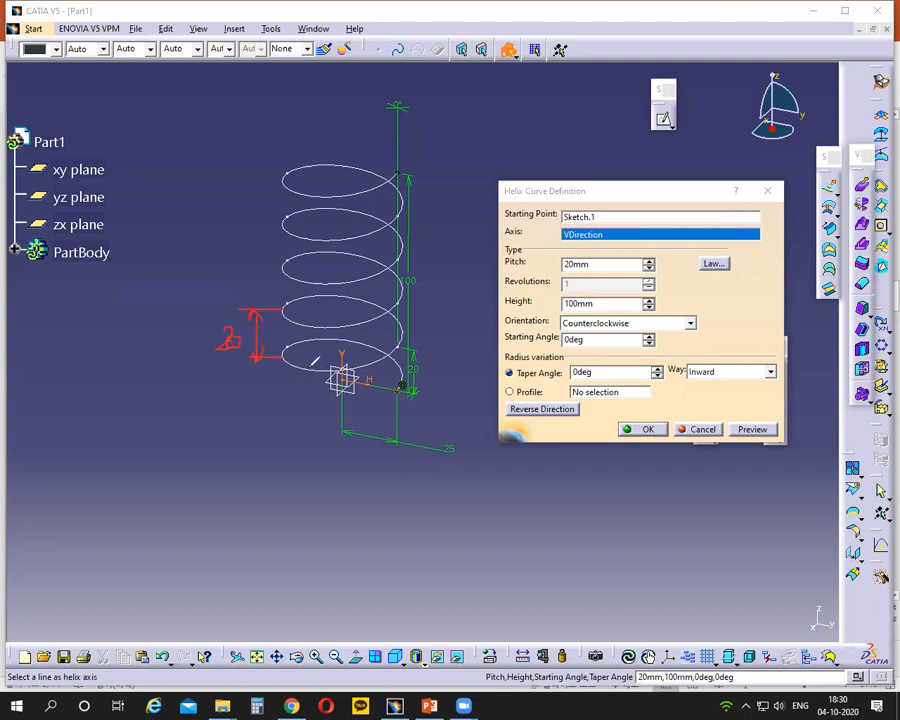
mouse_move(402, 388)
left_mouse_down()
mouse_move(200, 393)
mouse_move(138, 379)
left_mouse_up()
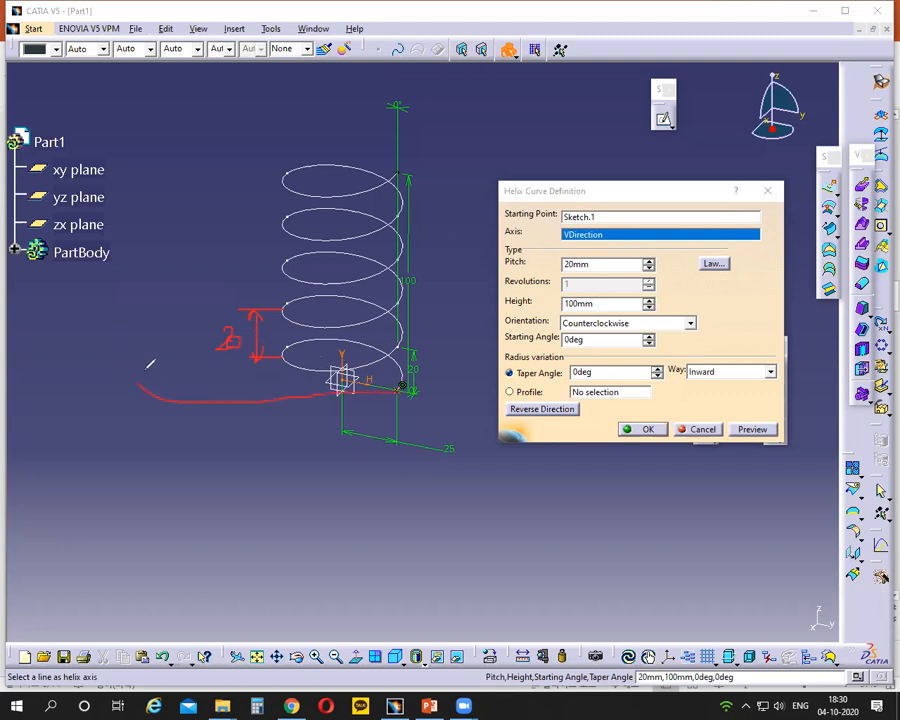
mouse_move(400, 176)
left_mouse_down()
mouse_move(345, 188)
mouse_move(135, 189)
mouse_move(147, 376)
left_mouse_up()
mouse_move(130, 212)
left_mouse_down()
mouse_move(148, 212)
mouse_move(161, 272)
mouse_move(186, 250)
left_mouse_up()
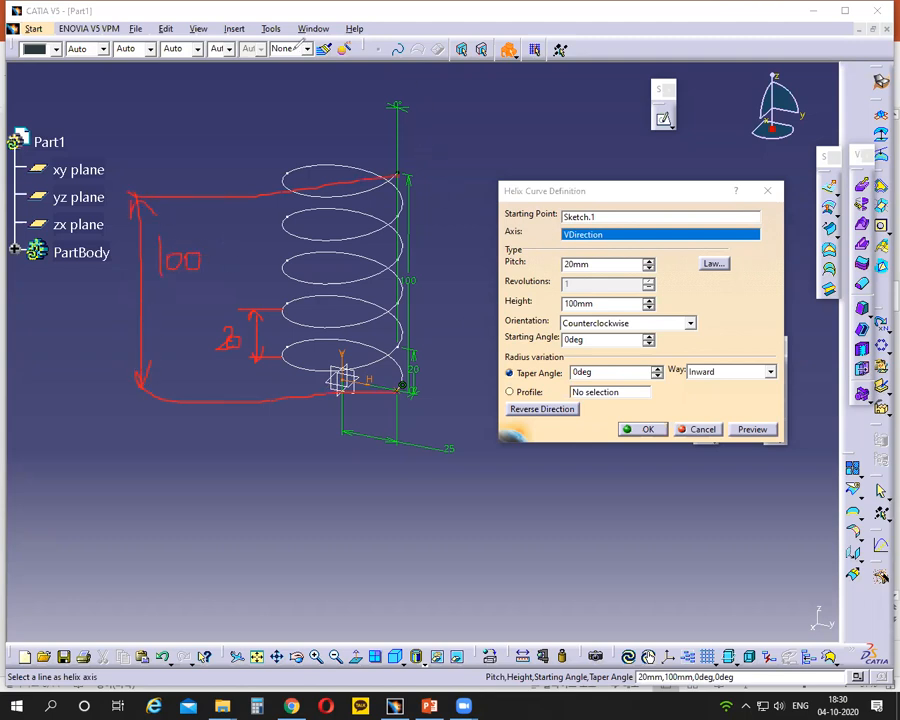
left_click(562, 47)
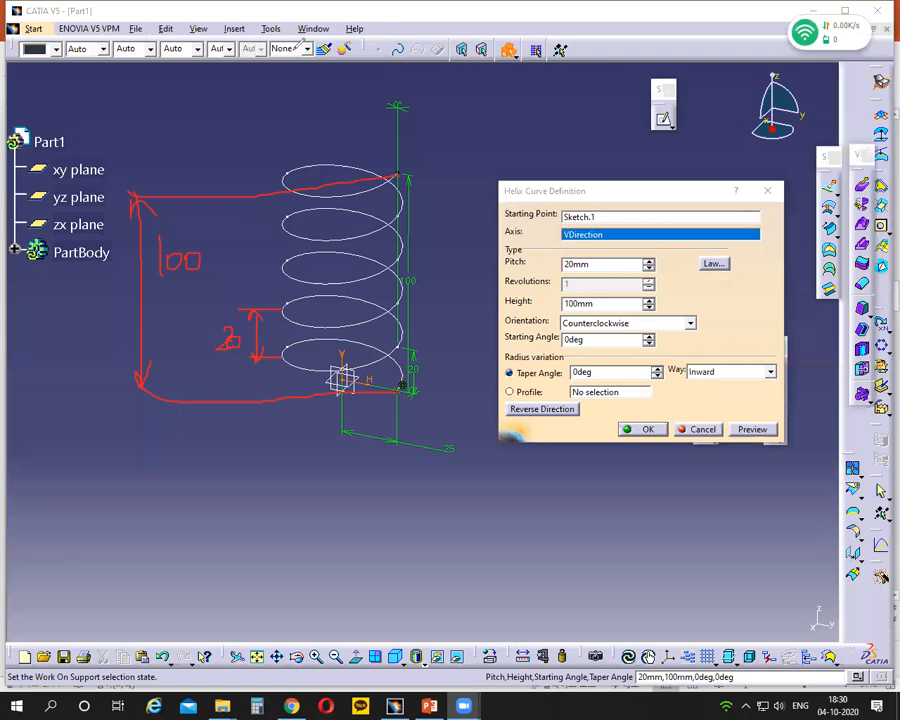
Accept the helix definition to create the curve
left_click(648, 431)
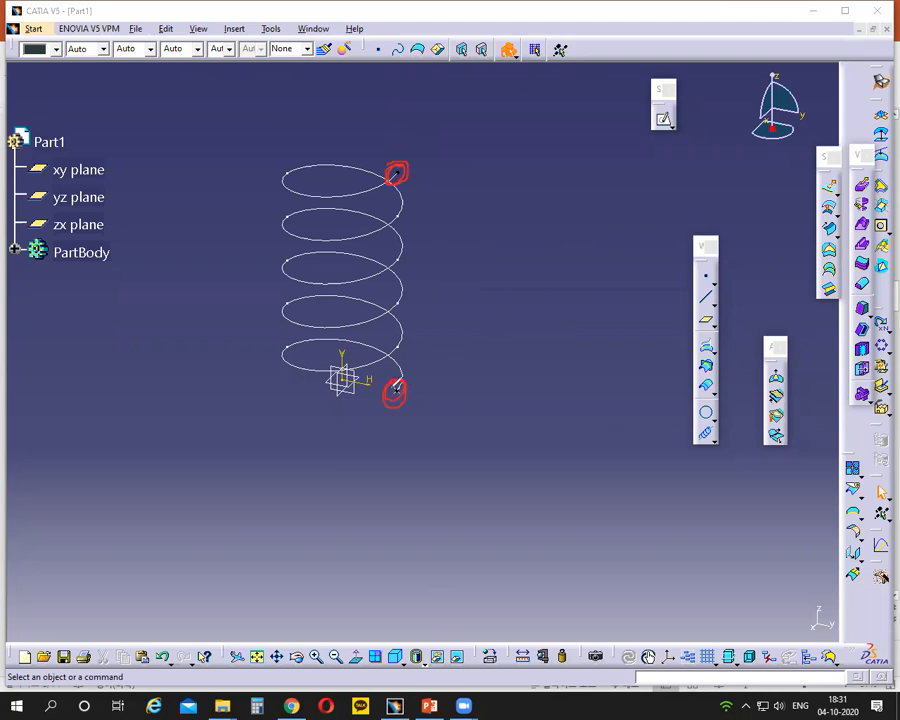
mouse_move(447, 296)
left_mouse_down()
mouse_move(488, 296)
mouse_move(516, 319)
mouse_move(558, 311)
mouse_move(560, 300)
left_mouse_up()
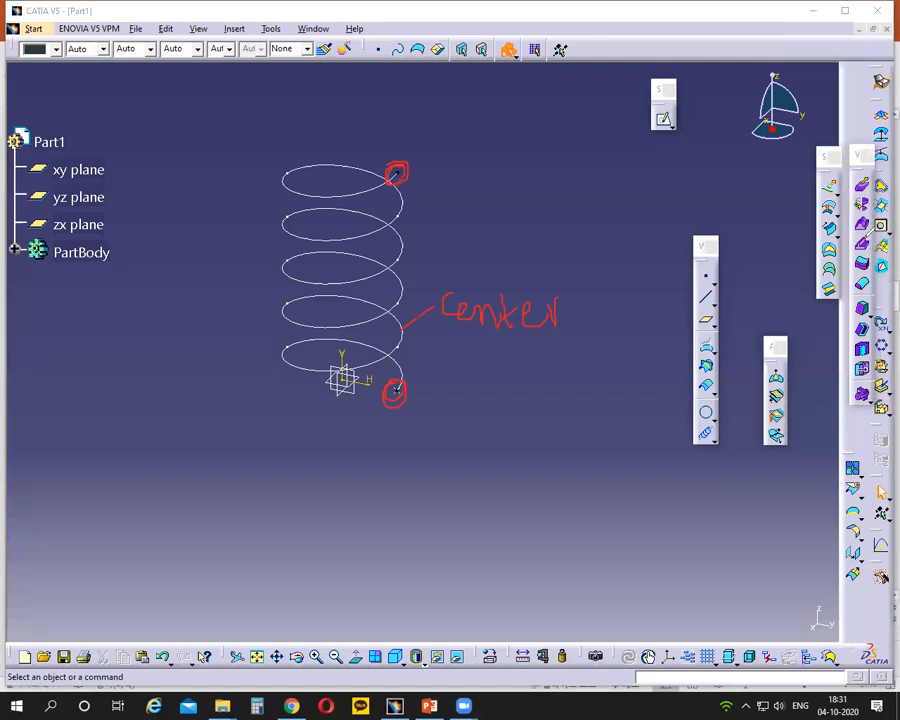
mouse_move(860, 240)
left_mouse_down()
mouse_move(853, 250)
mouse_move(872, 242)
mouse_move(853, 243)
left_mouse_up()
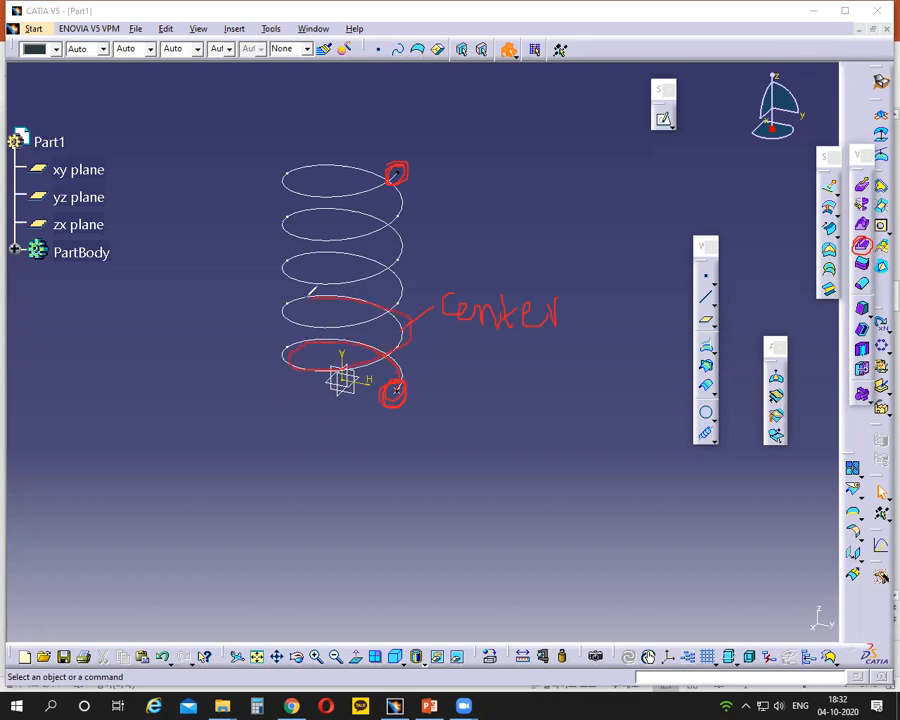
mouse_move(332, 251)
left_mouse_down()
mouse_move(308, 282)
mouse_move(404, 246)
left_mouse_up()
mouse_move(377, 205)
left_mouse_down()
mouse_move(288, 224)
mouse_move(367, 224)
left_mouse_up()
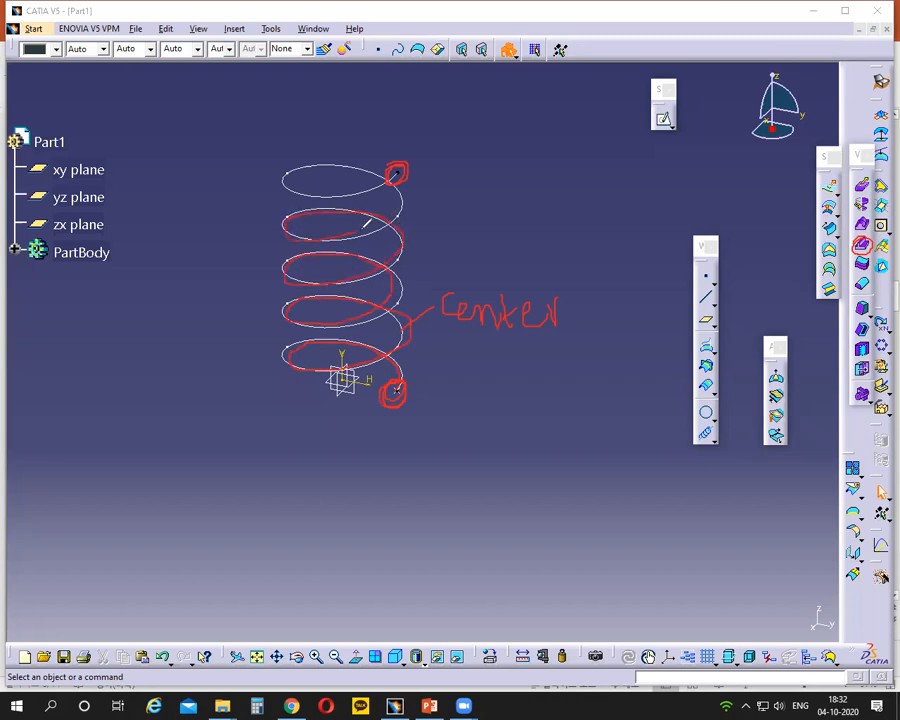
mouse_move(404, 178)
left_mouse_down()
mouse_move(348, 160)
mouse_move(290, 178)
mouse_move(335, 198)
left_mouse_up()
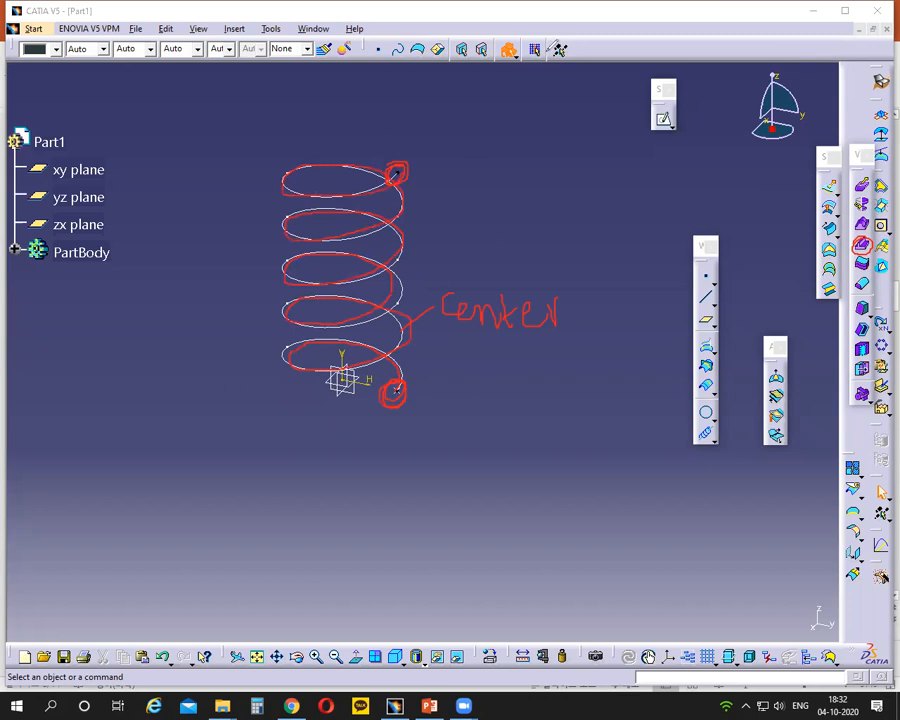
left_click(509, 56)
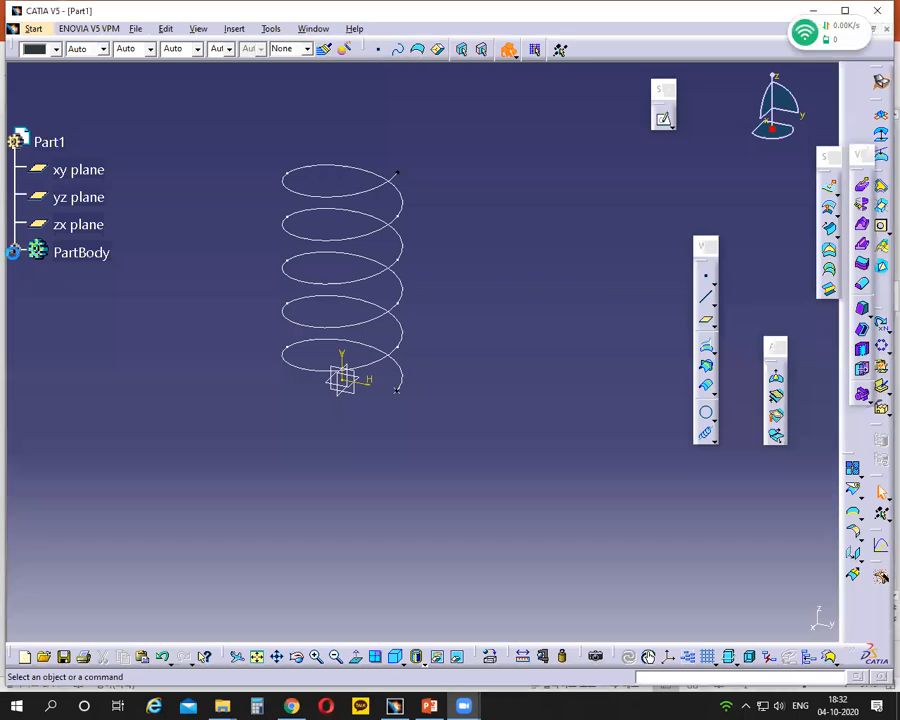
Expand PartBody in the specification tree to view its features
left_click(15, 252)
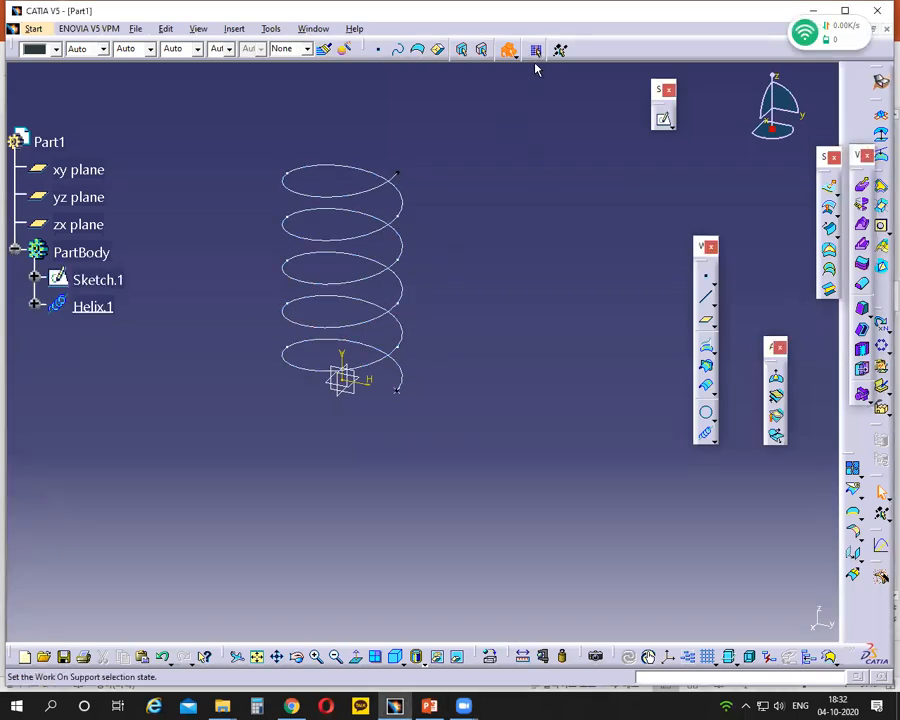
Switch to PowerPoint, present the "Creating a Helix" slide full screen and mark the sloping side of the tapered helix with the pen
key("alt+Tab")
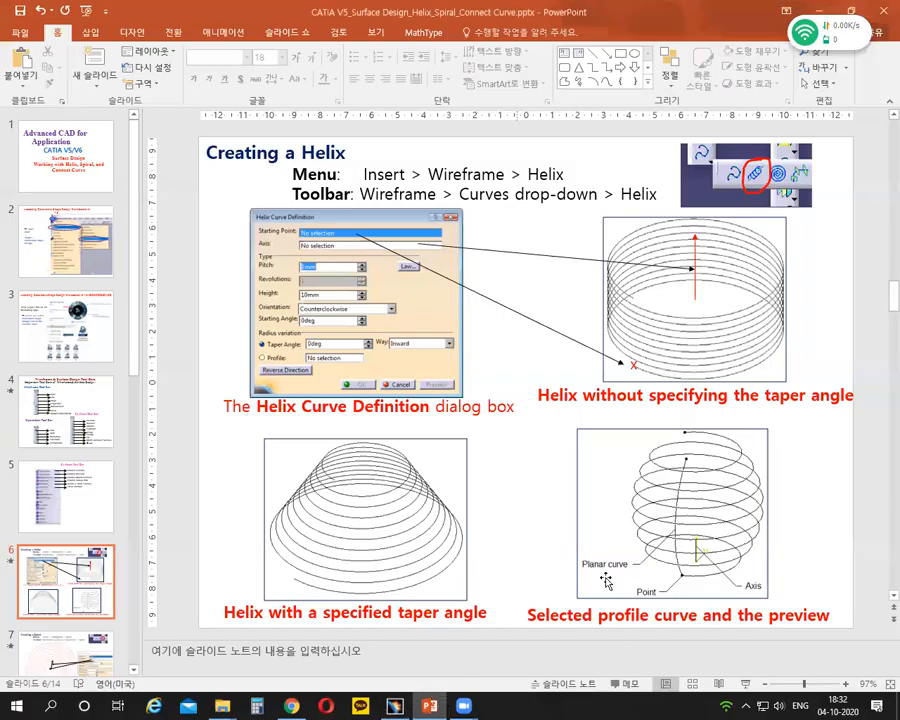
key("shift+F5")
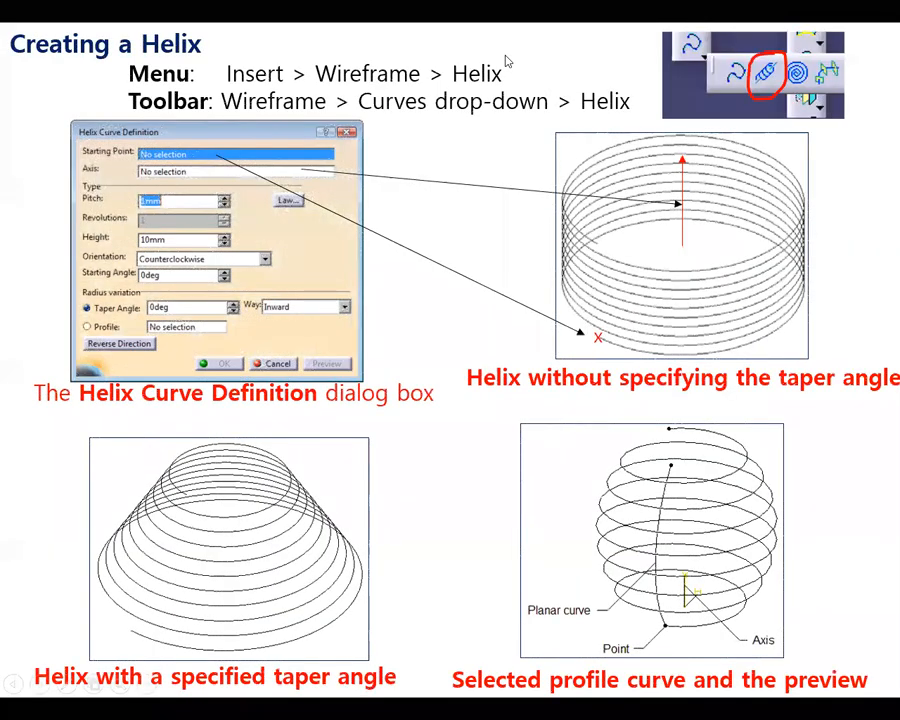
key("ctrl+p")
left_click_drag(168, 470, 104, 557)
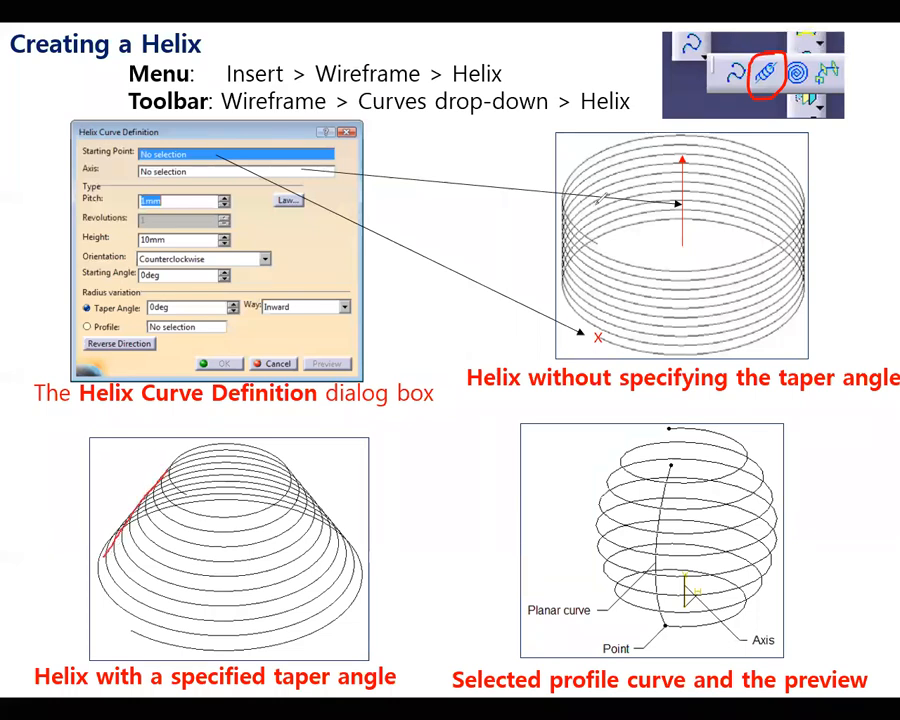
Mark the vertical sides of the untapered helix and the sloping side and taper angle of the tapered helix on the slide
left_click_drag(564, 190, 550, 285)
mouse_move(796, 181)
left_mouse_down()
mouse_move(806, 204)
mouse_move(794, 301)
left_mouse_up()
left_click_drag(567, 196, 568, 250)
left_click_drag(291, 461, 366, 571)
mouse_move(284, 465)
left_mouse_down()
mouse_move(293, 530)
mouse_move(316, 507)
mouse_move(289, 510)
mouse_move(299, 514)
mouse_move(355, 470)
mouse_move(349, 491)
mouse_move(363, 479)
mouse_move(361, 463)
mouse_move(356, 479)
mouse_move(364, 484)
left_mouse_up()
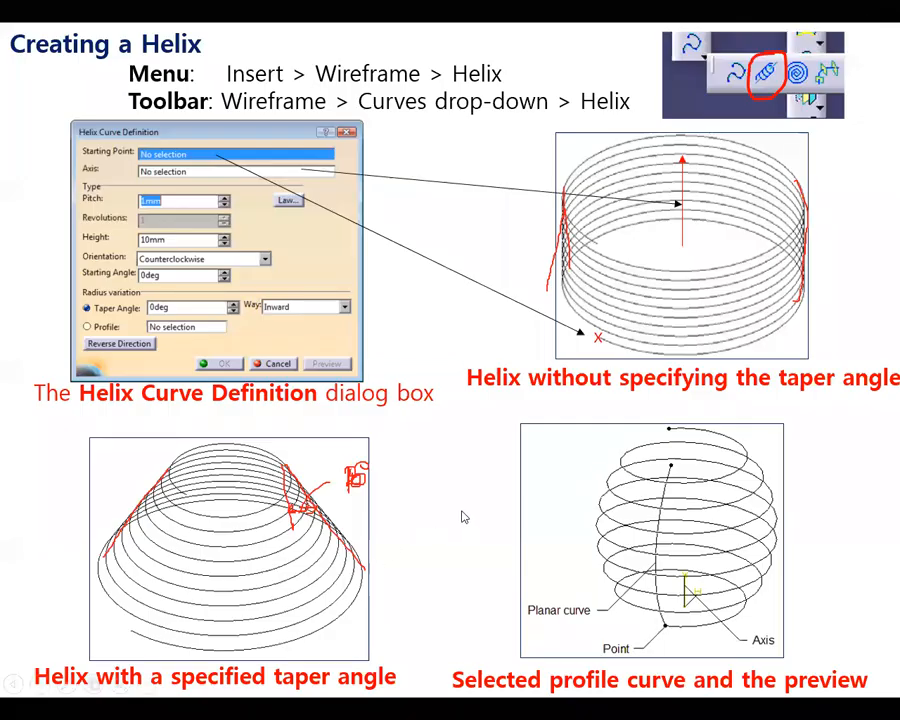
Switch to CATIA V5 and erase all the pen marks over the model
key("Escape")
key("alt+Tab")
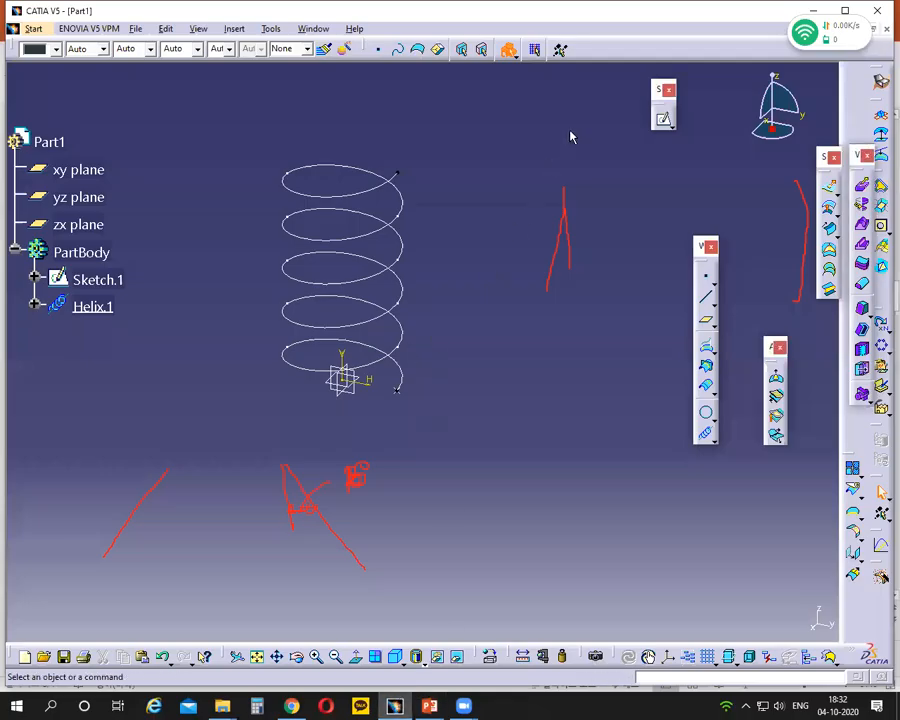
left_click(611, 53)
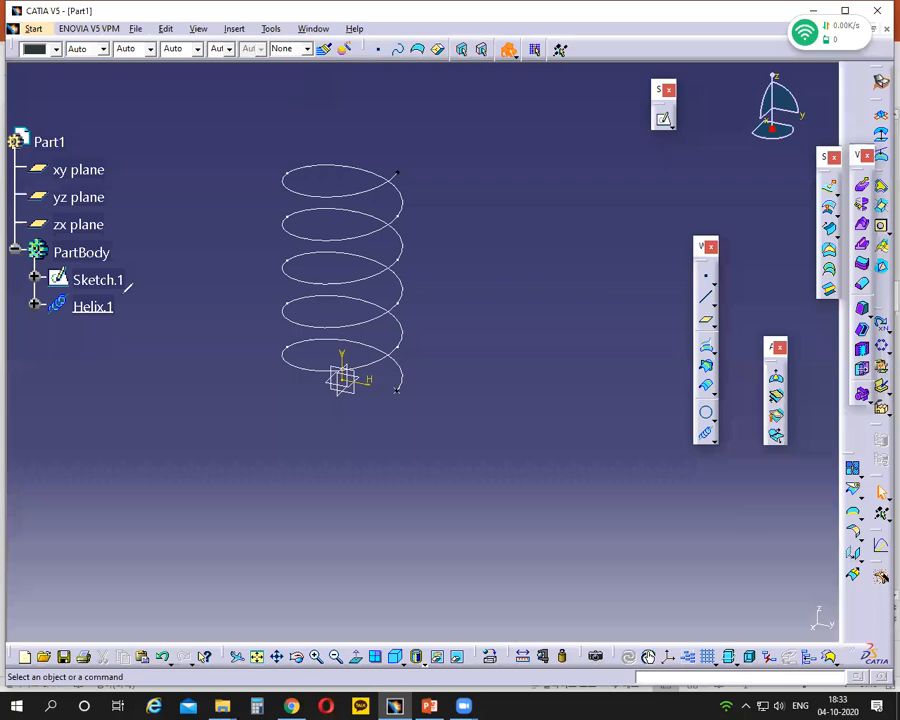
Sketch sloping pen outlines down both sides of the helix to illustrate a taper, and erase them
left_click_drag(284, 178, 212, 368)
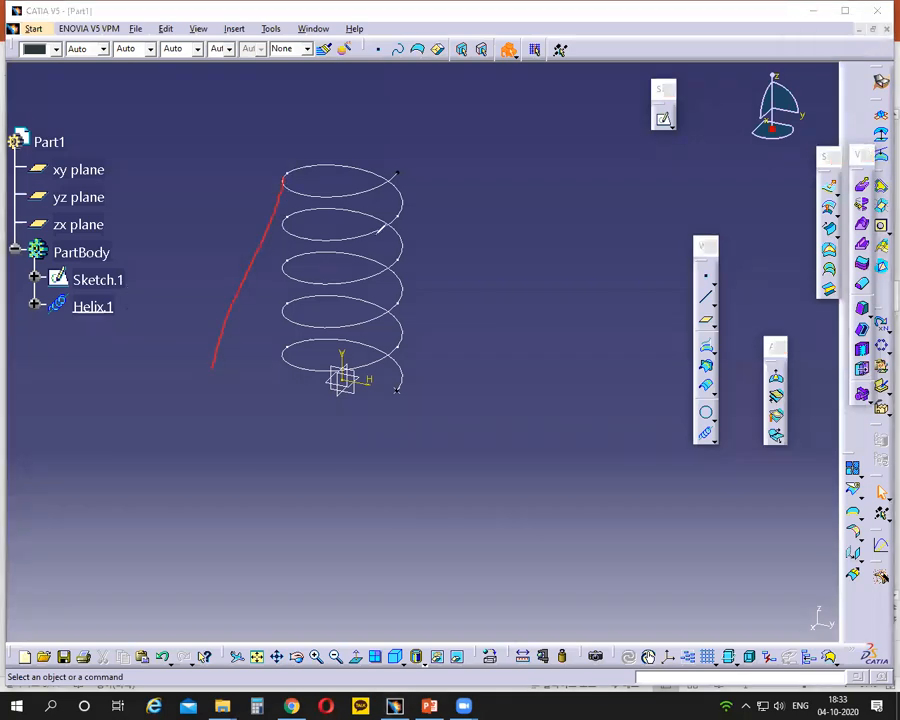
left_click_drag(398, 179, 439, 332)
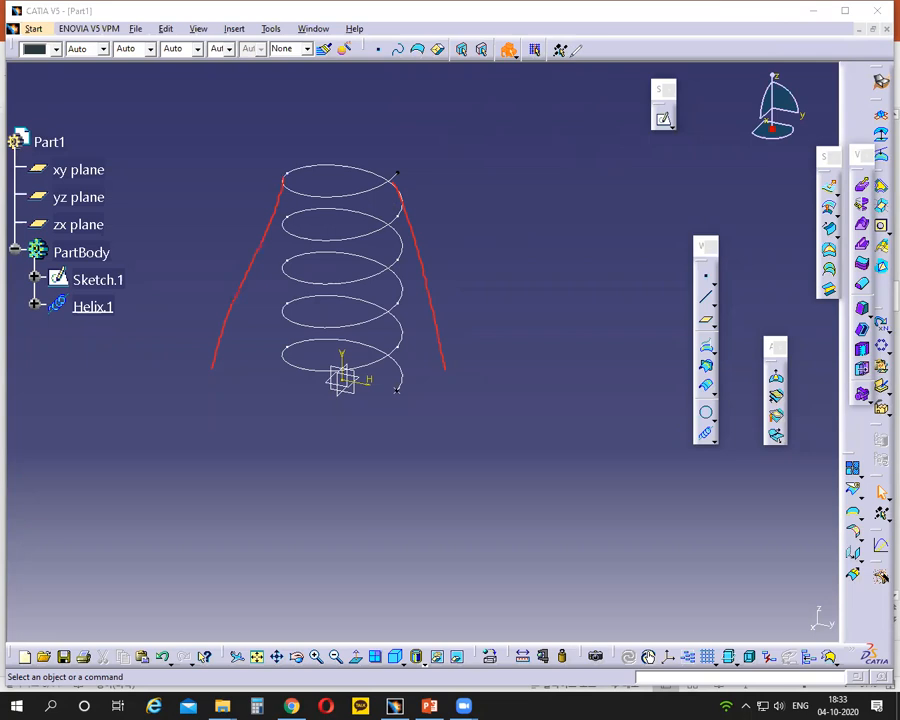
left_click(571, 55)
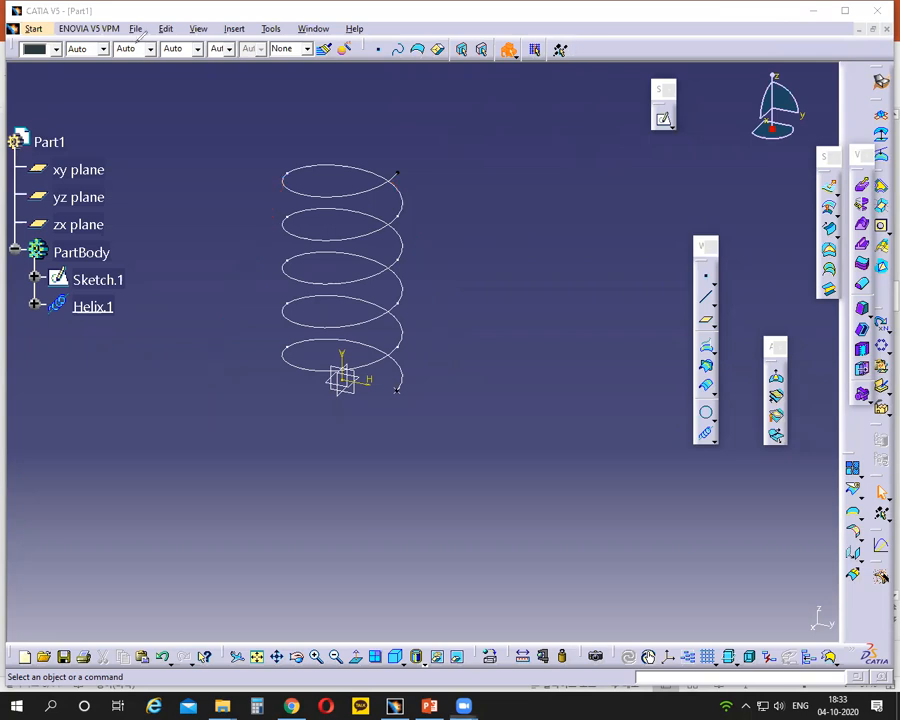
Open the Helix.1 definition at its taper angle value, with the dialog placed higher over the model area
double_click(88, 306)
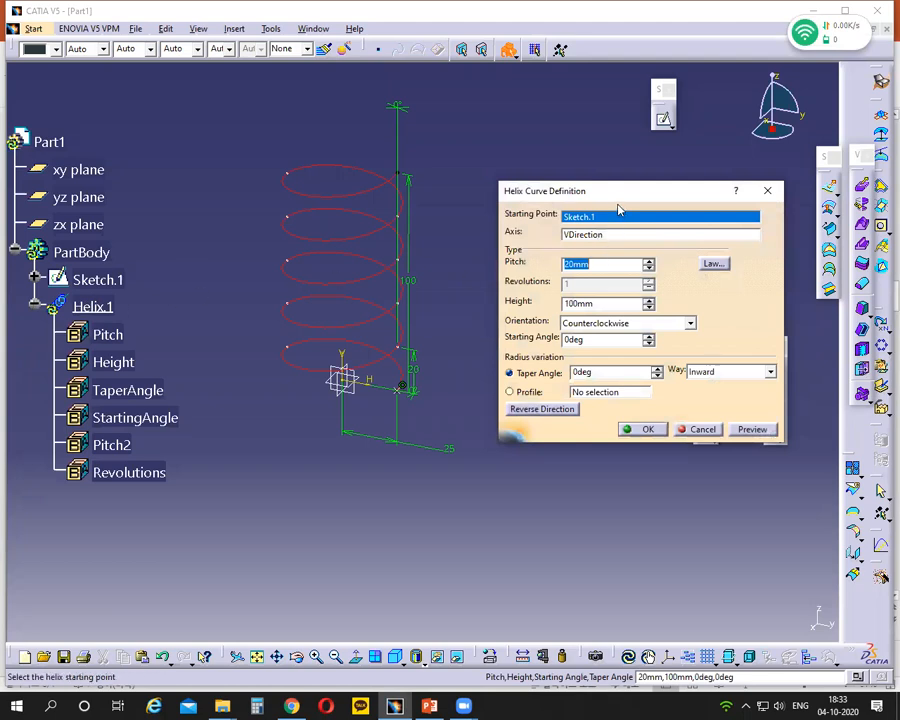
left_click_drag(614, 194, 616, 147)
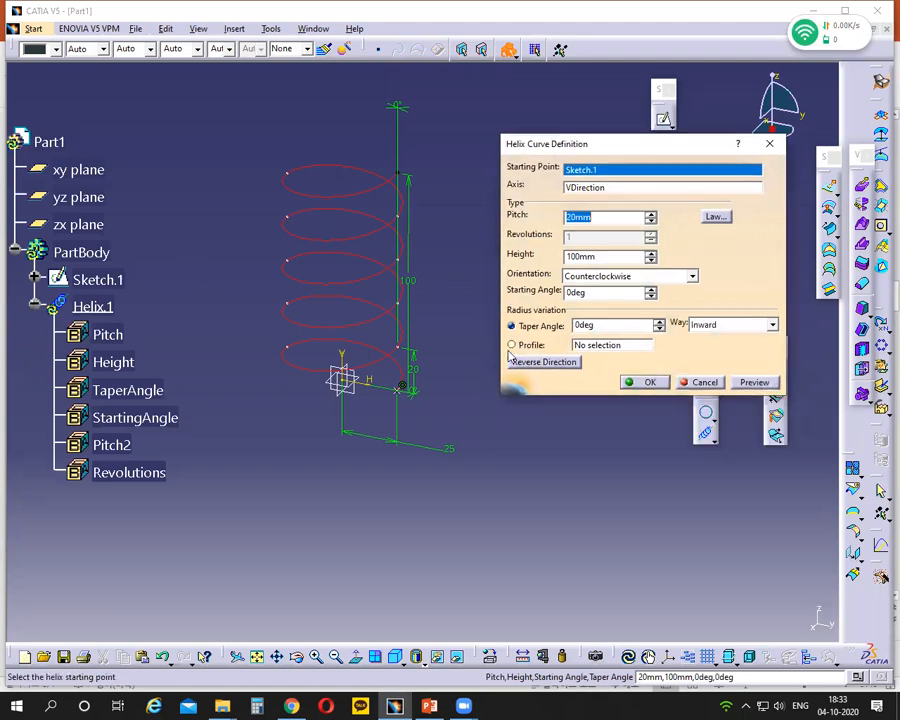
left_click(577, 324)
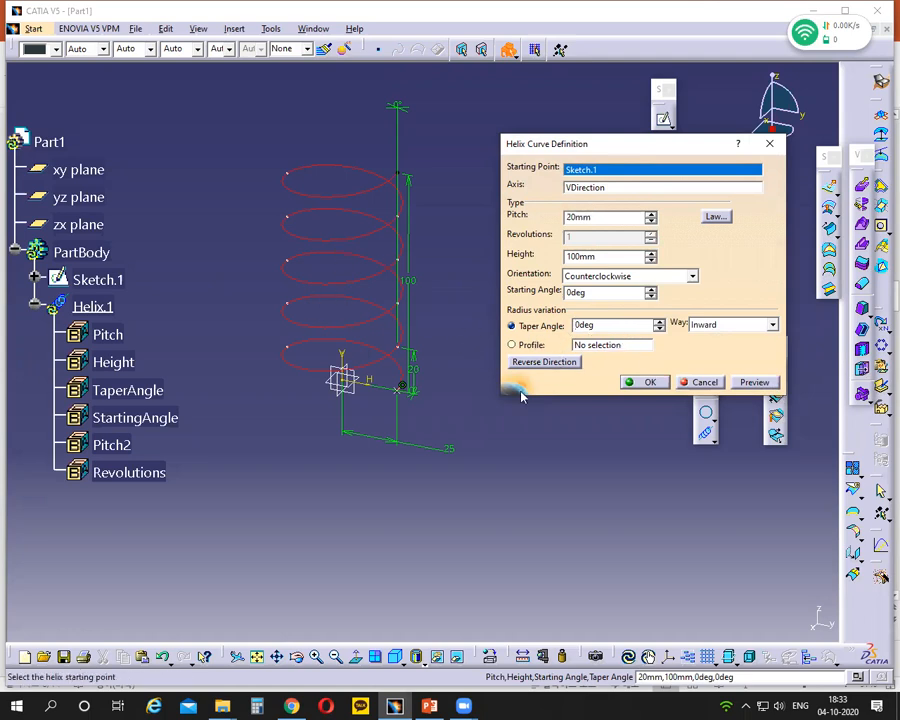
Switch to PowerPoint, present the "Creating a Helix" slide full screen, mark a 10° angle between the tapered helix's sloping sides and end the show
left_click(431, 706)
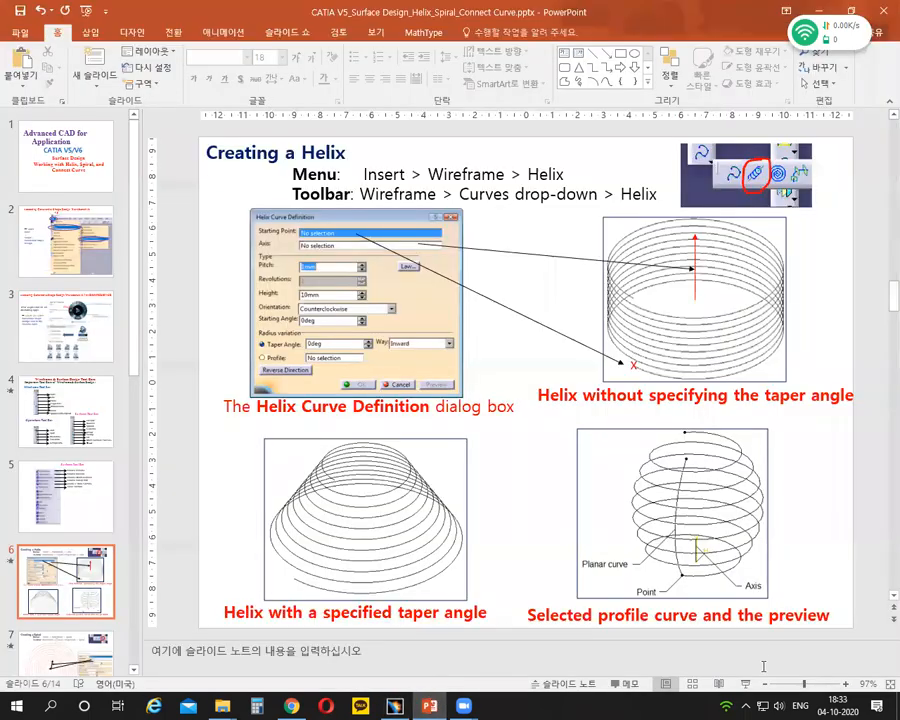
key("shift+F5")
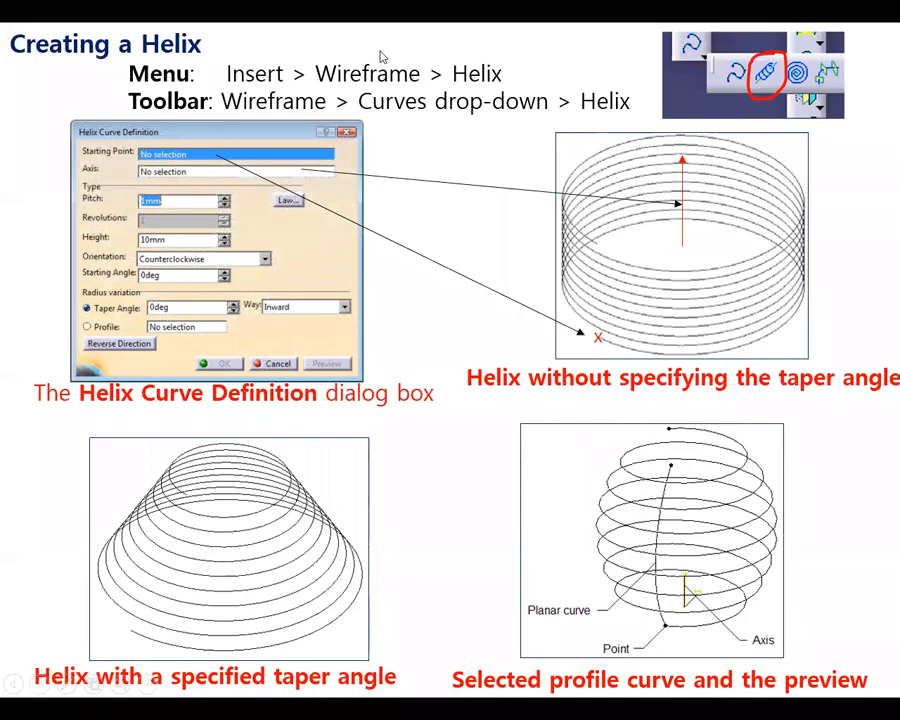
key("ctrl+p")
left_click_drag(207, 404, 100, 555)
left_click_drag(314, 488, 322, 529)
left_click_drag(289, 439, 233, 379)
mouse_move(197, 427)
left_mouse_down()
mouse_move(258, 437)
mouse_move(262, 417)
left_mouse_up()
mouse_move(248, 419)
left_mouse_down()
mouse_move(264, 420)
mouse_move(259, 432)
left_mouse_up()
left_click_drag(193, 419, 194, 435)
mouse_move(193, 420)
left_mouse_down()
mouse_move(207, 418)
mouse_move(221, 434)
mouse_move(245, 408)
left_mouse_up()
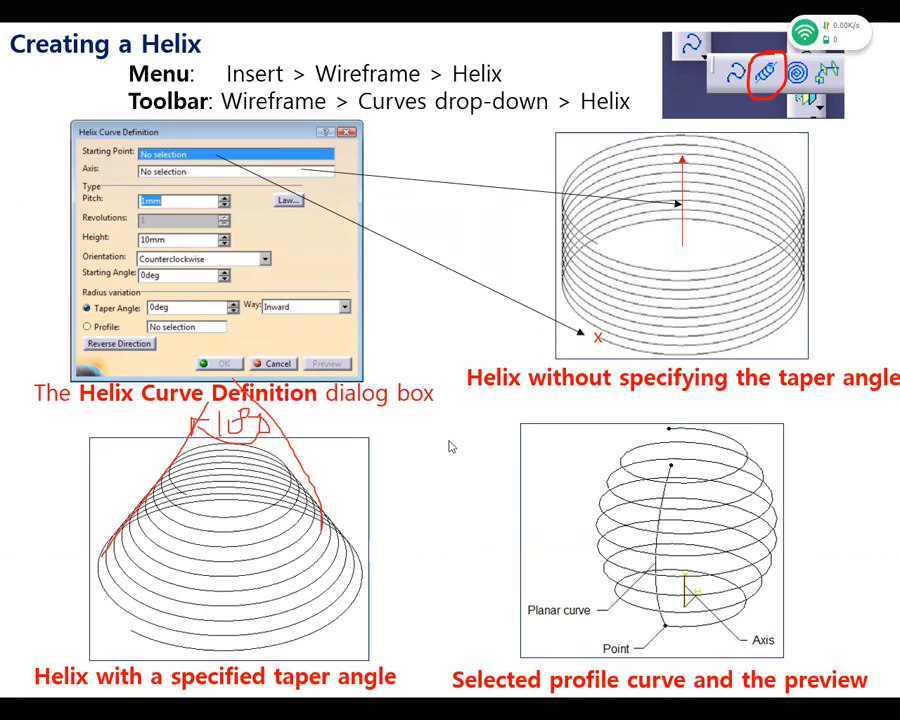
key("Escape")
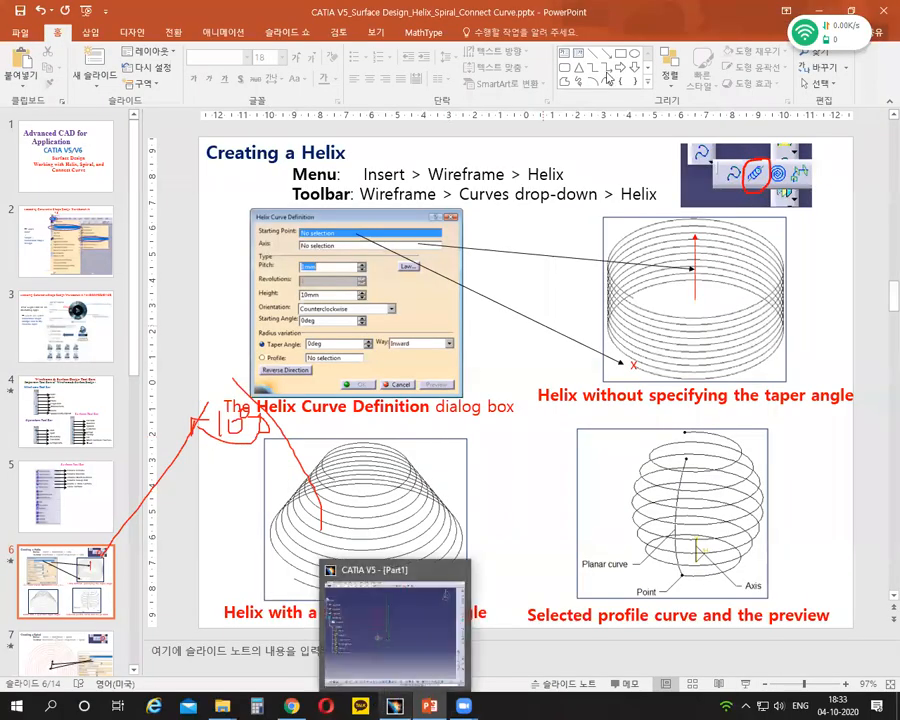
Switch to CATIA V5, set the helix taper angle to 10 deg and preview the inward taper
left_click(450, 632)
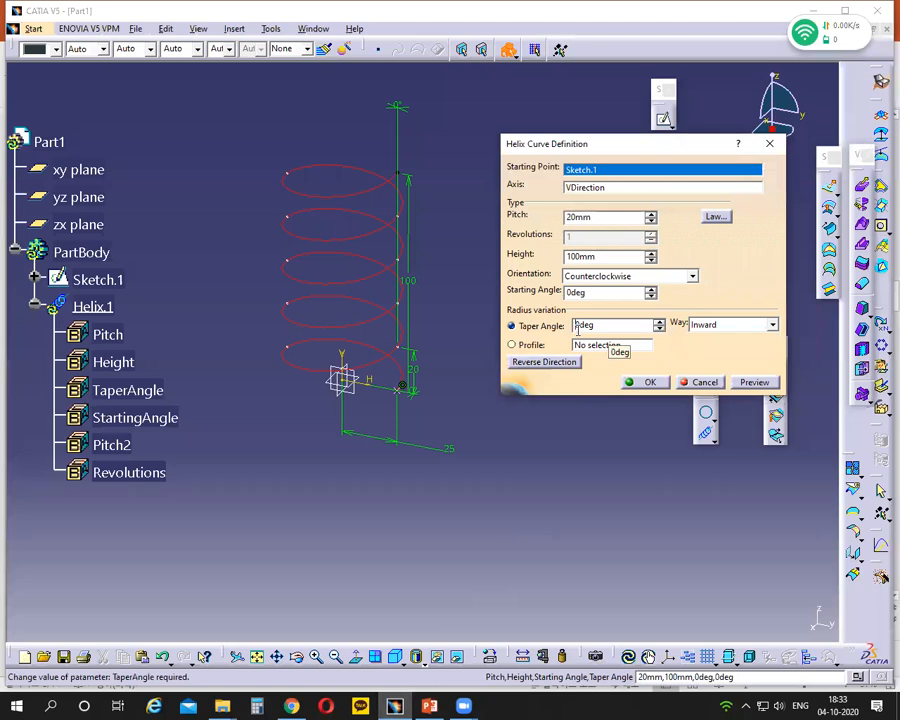
left_click(576, 326)
type("1")
left_click(745, 382)
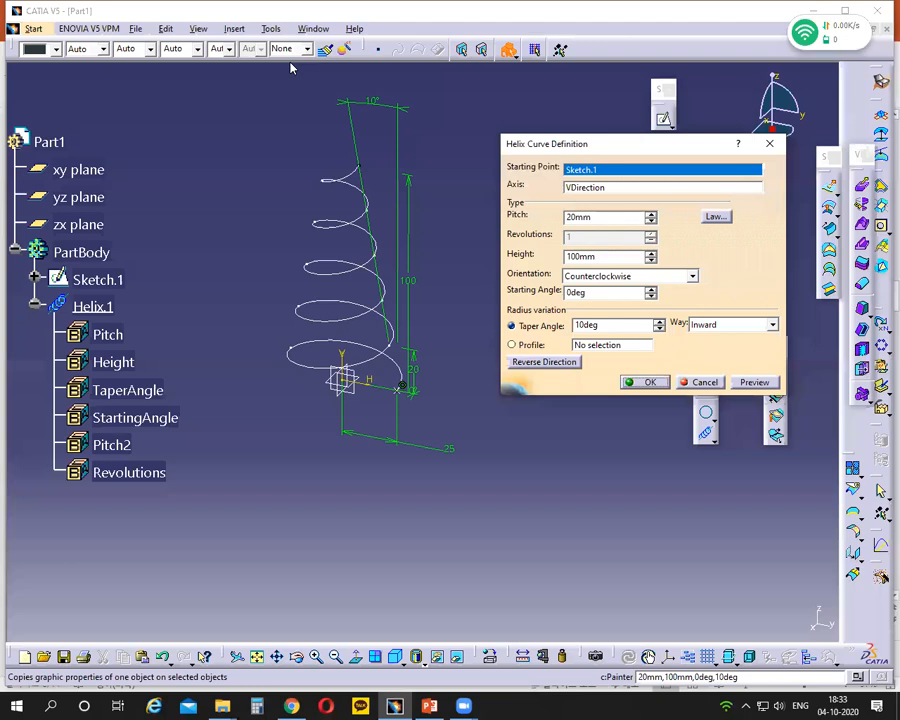
Outline the previewed helix's sloping sides and the angle between them with the pen, mark Helix.1 in the tree, and erase the marks
left_click_drag(327, 179, 268, 357)
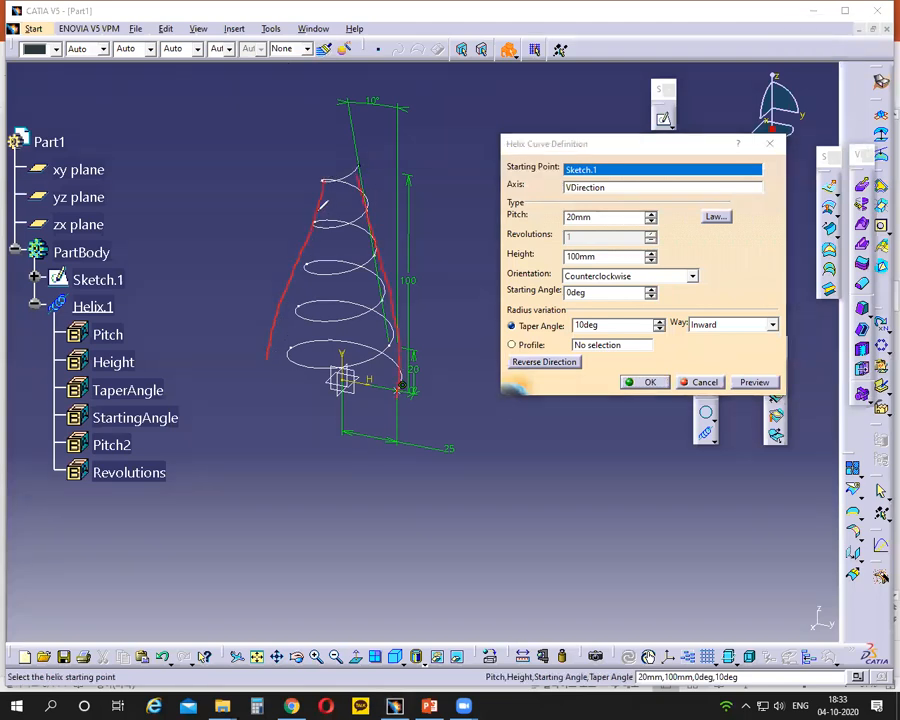
left_click_drag(320, 204, 359, 190)
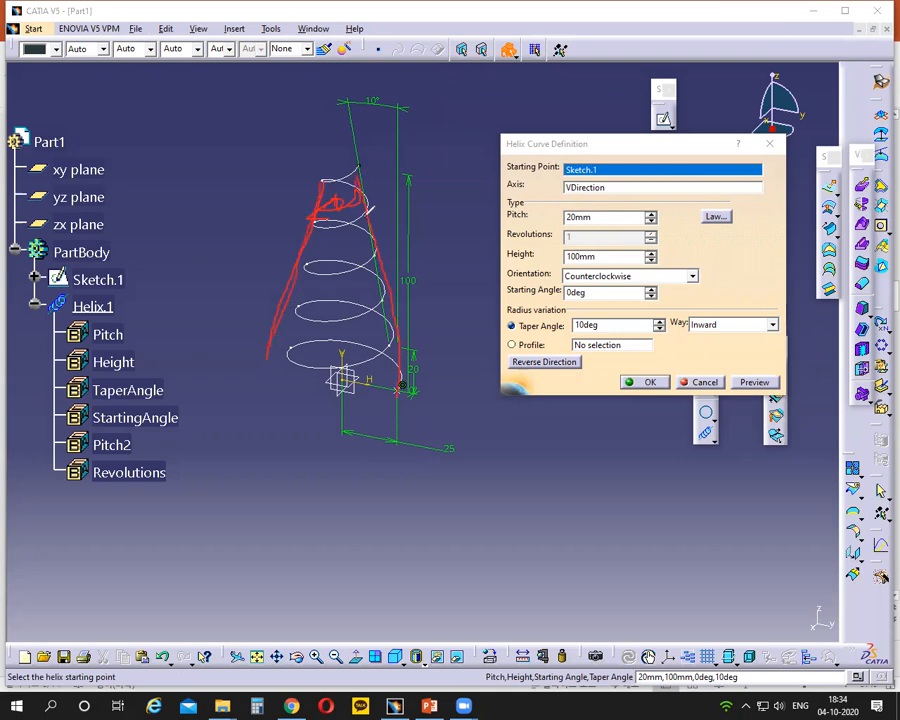
left_click(562, 61)
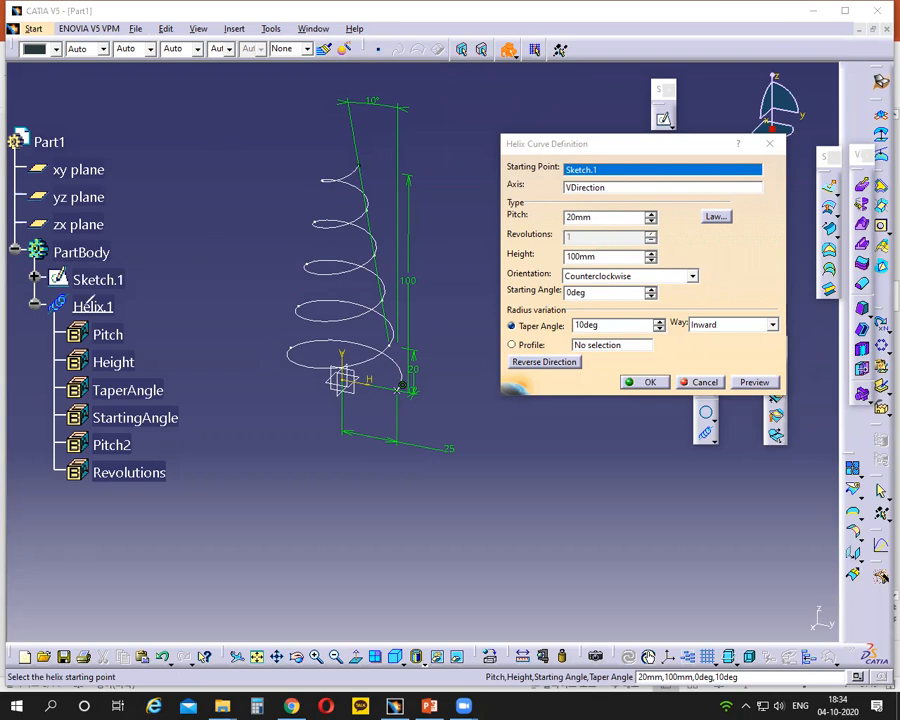
mouse_move(84, 310)
left_mouse_down()
mouse_move(116, 298)
mouse_move(80, 292)
mouse_move(96, 313)
left_mouse_up()
left_click(540, 63)
Accept the inward-tapered helix and reopen its definition from the curve in the model
left_click(645, 382)
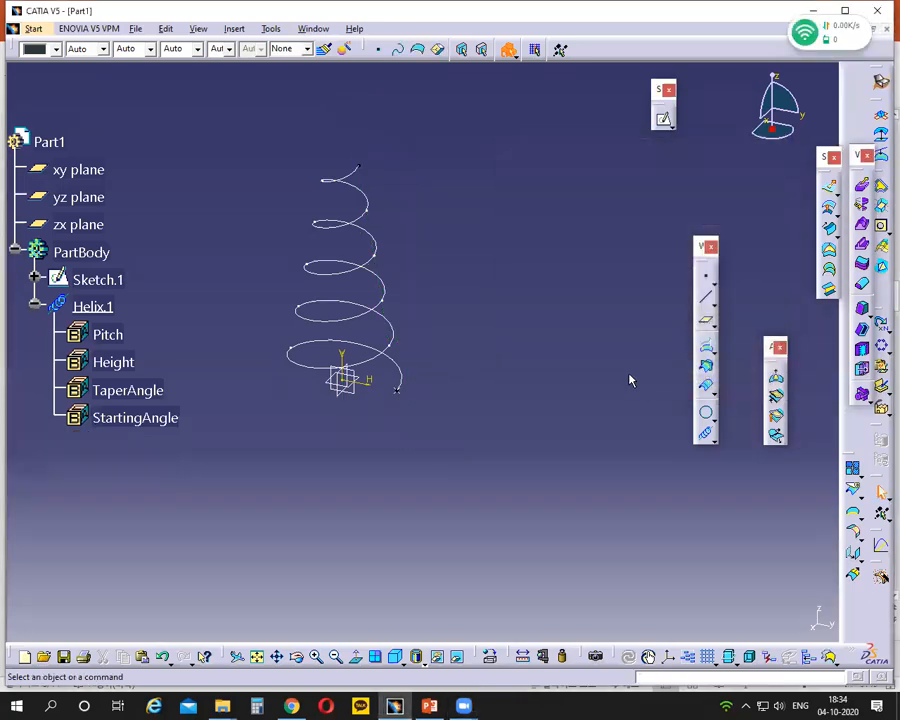
left_click(356, 177)
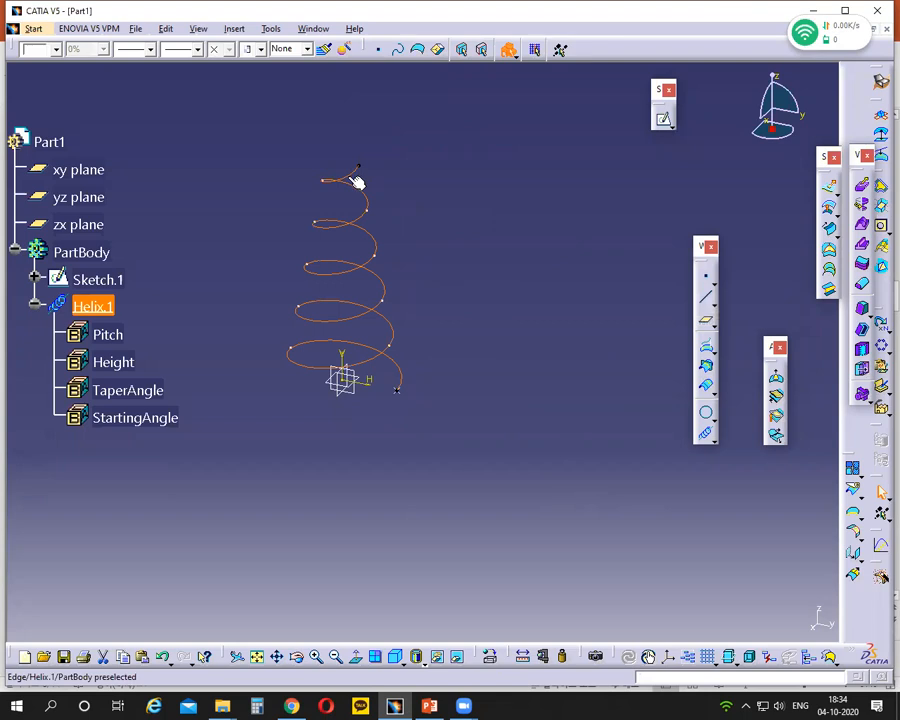
double_click(348, 176)
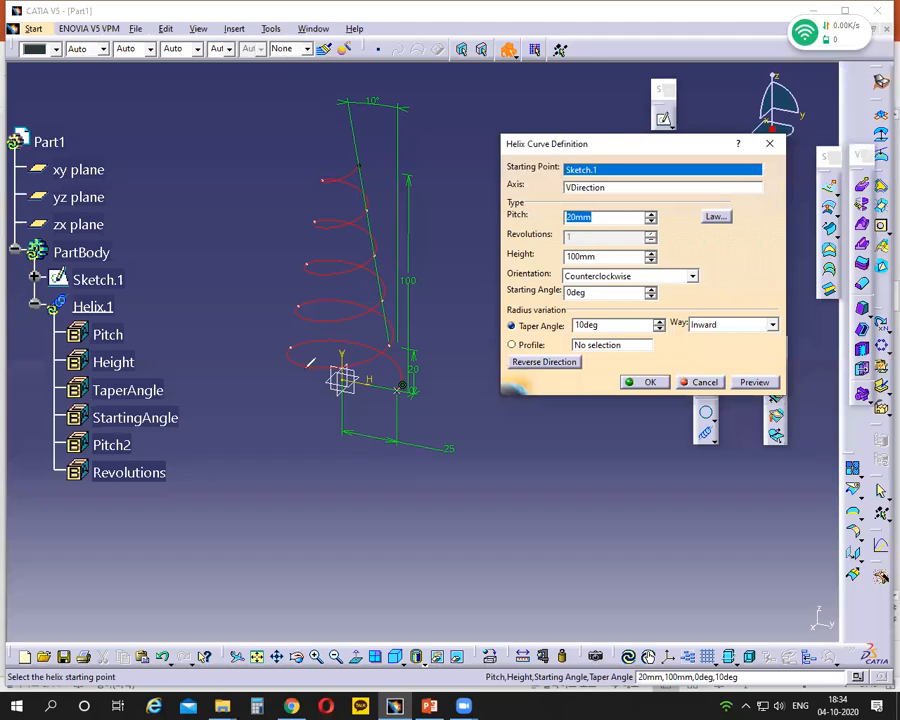
Draw a vertical pen line beside the helix and erase it, and try reversing the helix direction before restoring it
left_click_drag(306, 368, 302, 203)
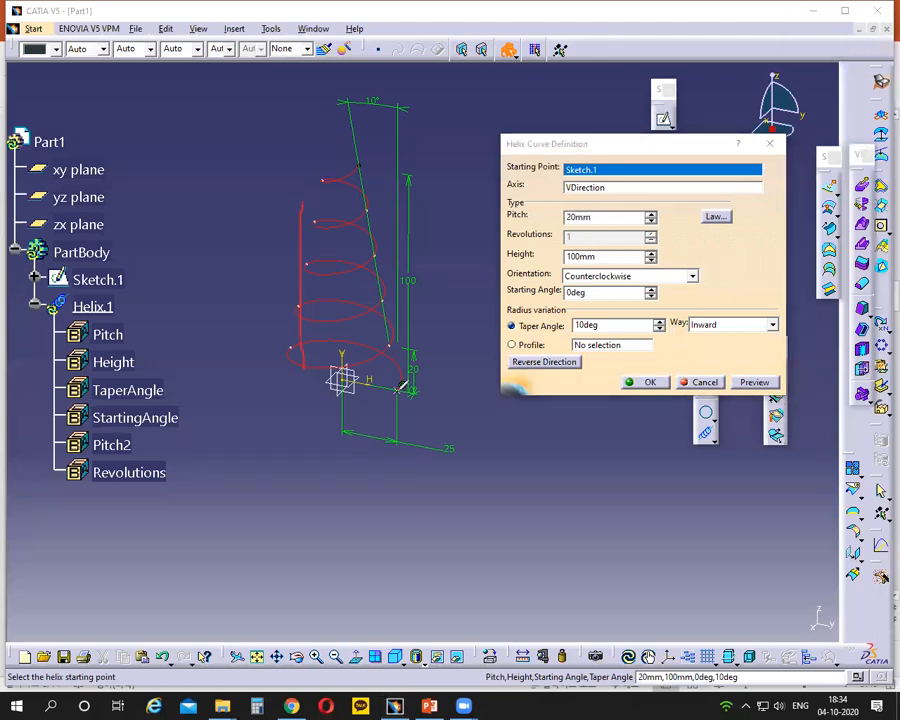
key("ctrl+z")
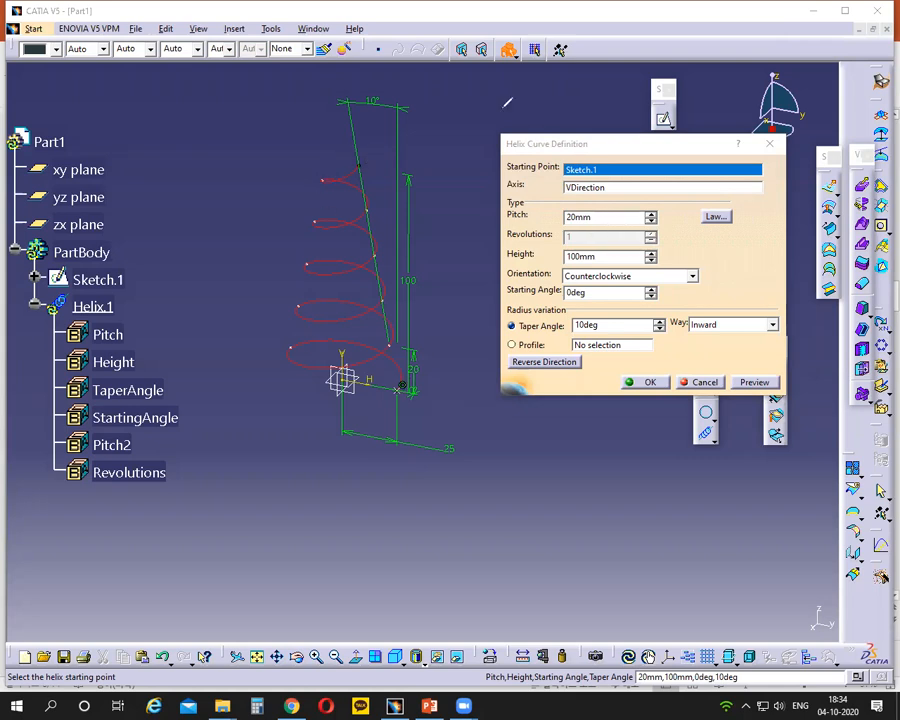
left_click(528, 370)
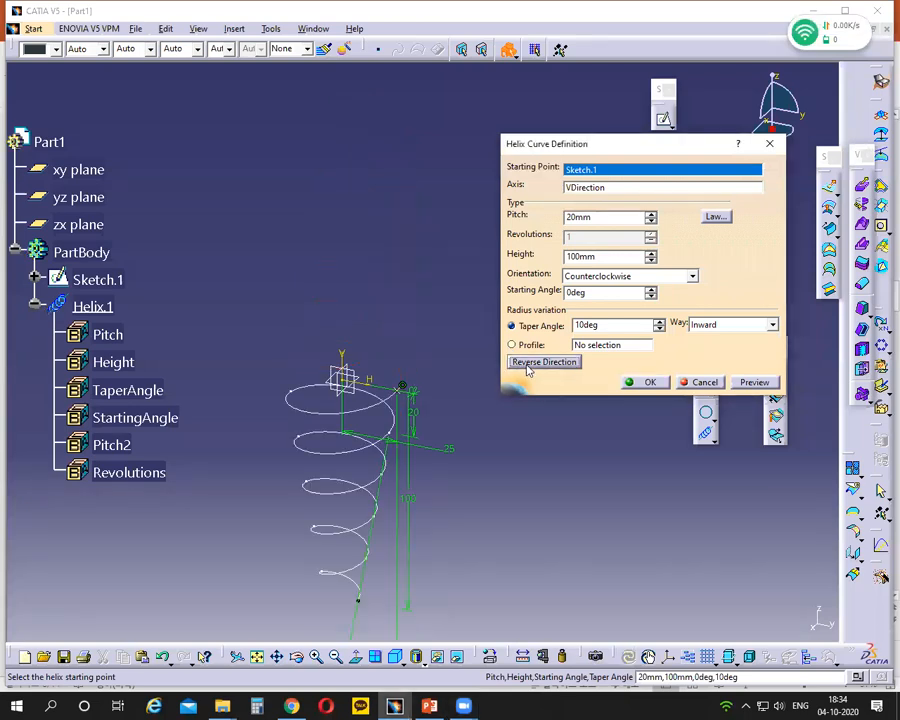
left_click(528, 365)
Set the helix taper way to Outward and accept the definition
left_click(768, 325)
left_click(724, 340)
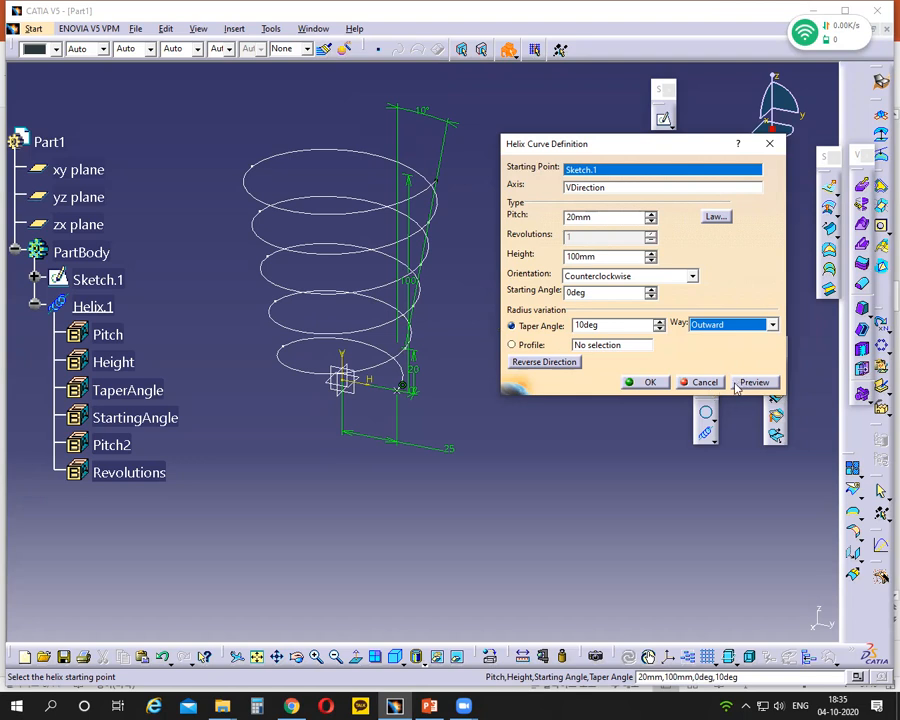
left_click(644, 381)
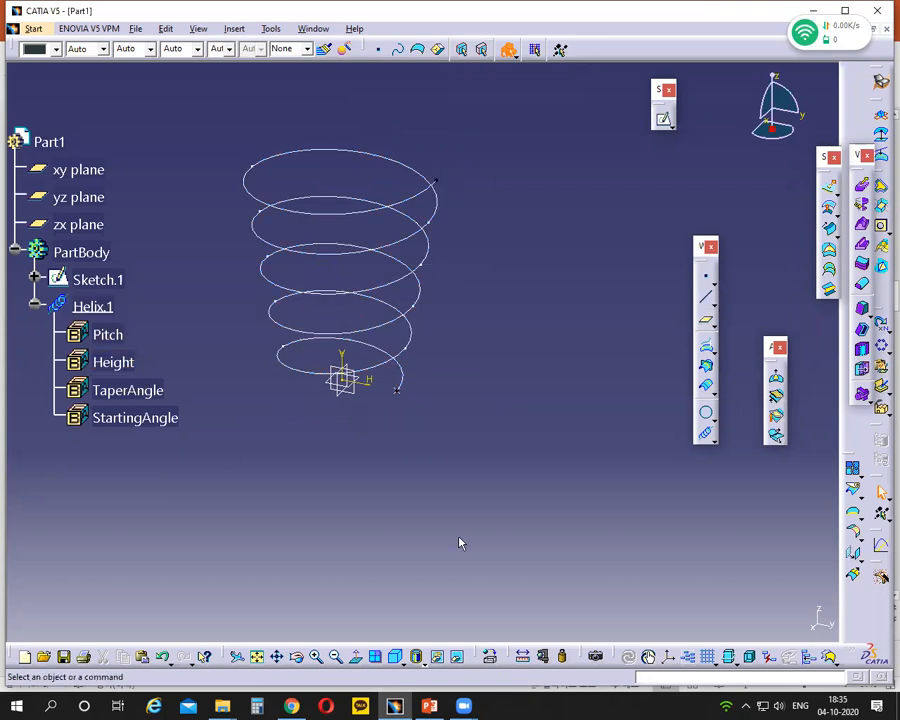
Switch to PowerPoint, trace the planar profile curve and sketch example side profiles around the untapered helix with the pen, and erase the marks
left_click(429, 706)
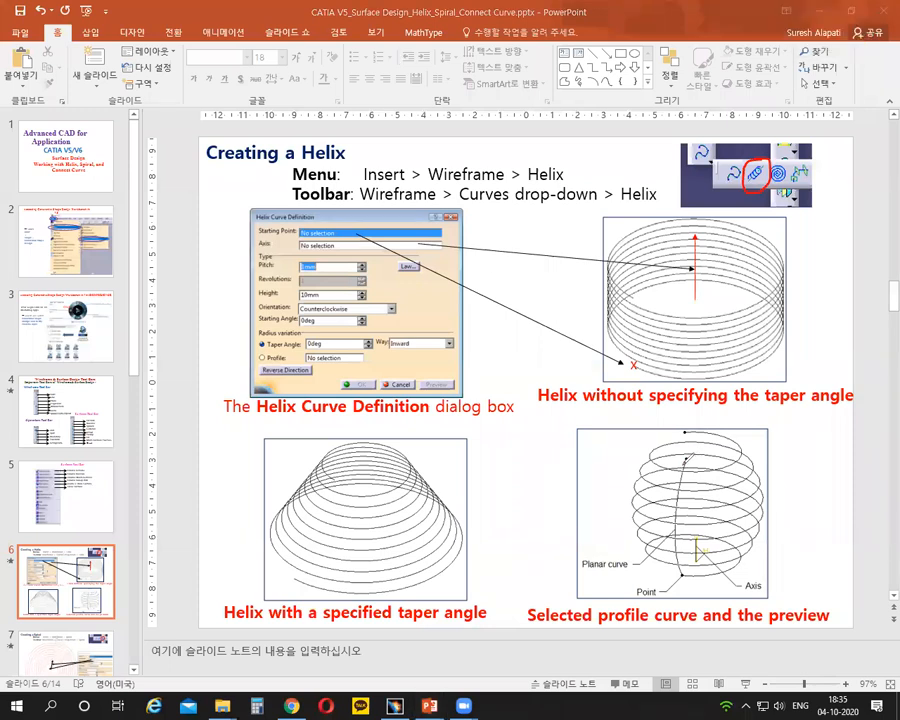
left_click_drag(680, 506, 683, 575)
left_click_drag(685, 455, 679, 508)
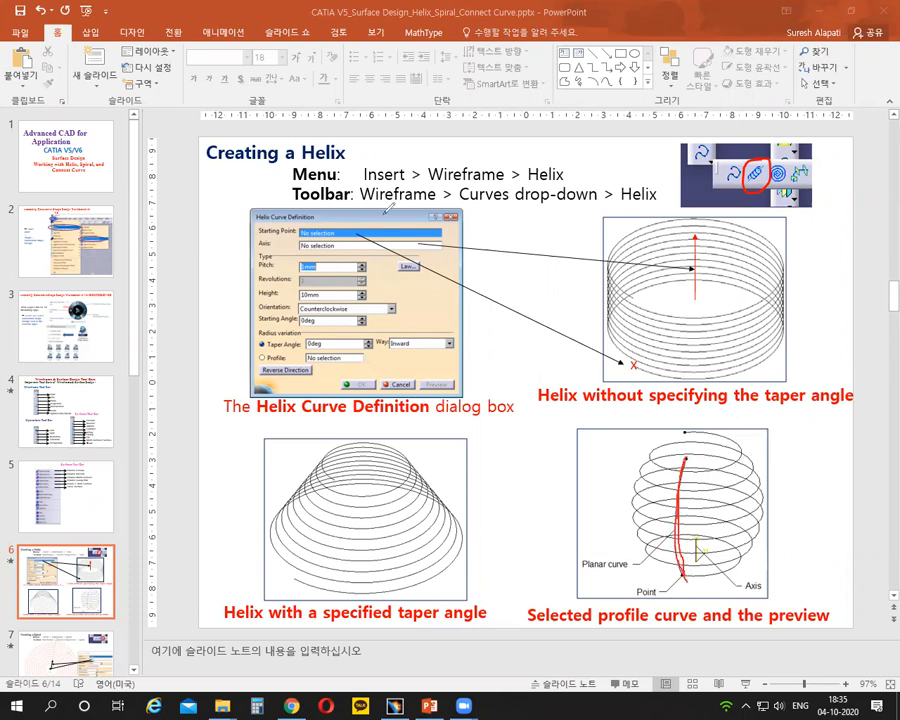
mouse_move(526, 228)
left_mouse_down()
mouse_move(570, 252)
mouse_move(577, 318)
mouse_move(547, 386)
left_mouse_up()
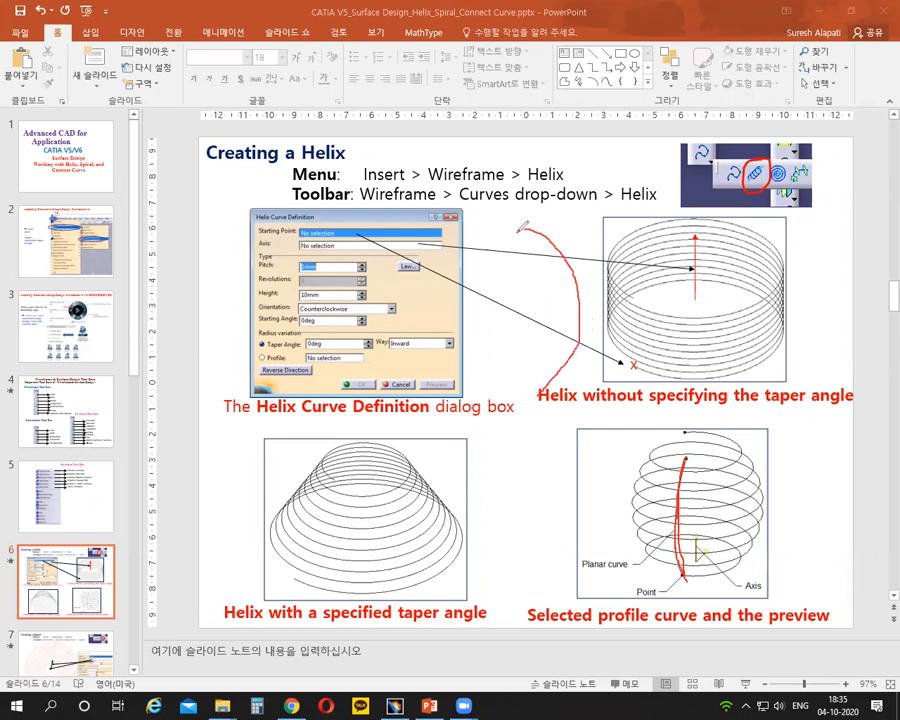
mouse_move(536, 225)
left_mouse_down()
mouse_move(578, 248)
mouse_move(624, 343)
left_mouse_up()
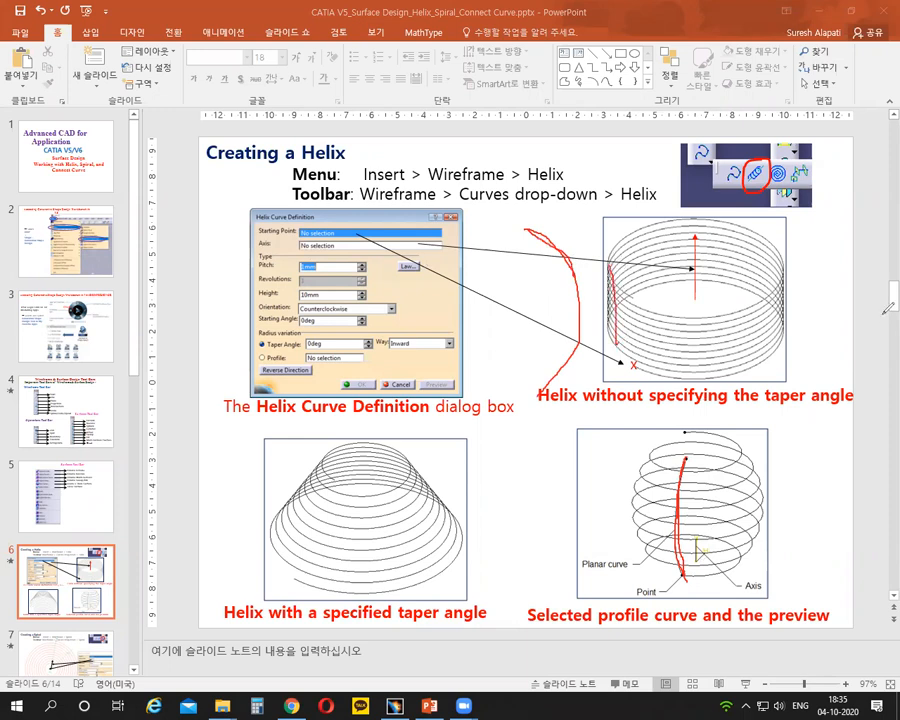
mouse_move(857, 208)
left_mouse_down()
mouse_move(765, 350)
mouse_move(851, 213)
left_mouse_up()
mouse_move(540, 224)
left_mouse_down()
mouse_move(578, 280)
mouse_move(576, 345)
left_mouse_up()
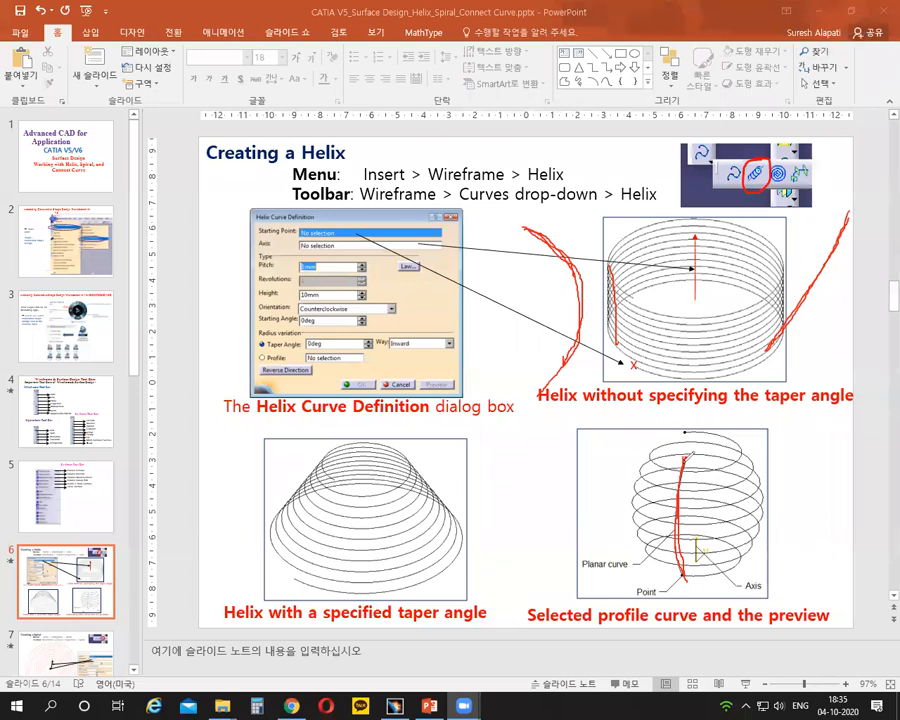
left_click_drag(672, 505, 693, 583)
left_click(607, 51)
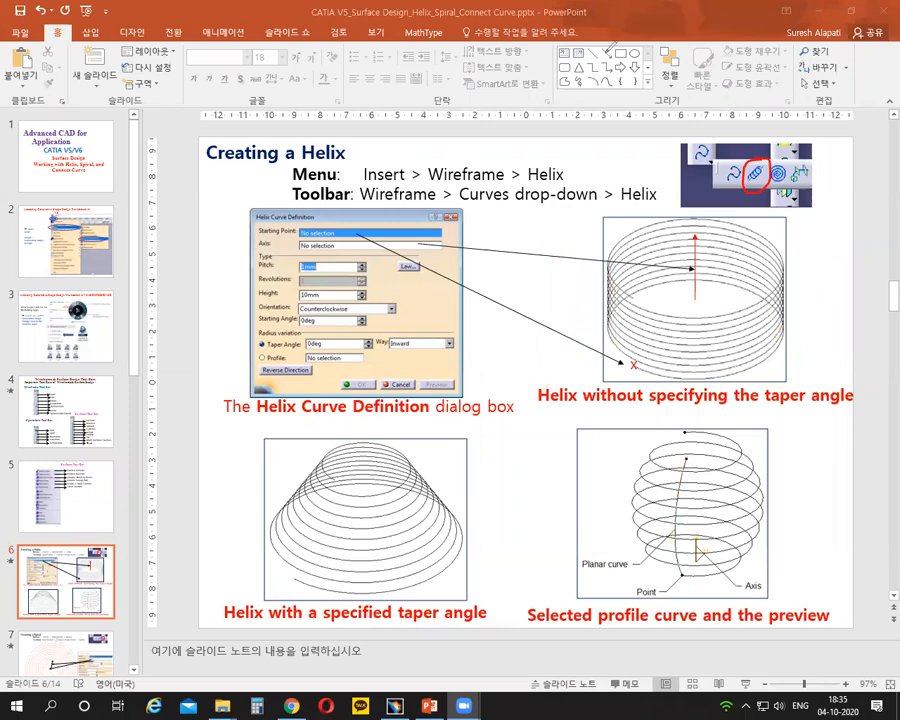
Switch to CATIA V5 and delete Helix.1 from PartBody without its parent sketch
left_click(394, 706)
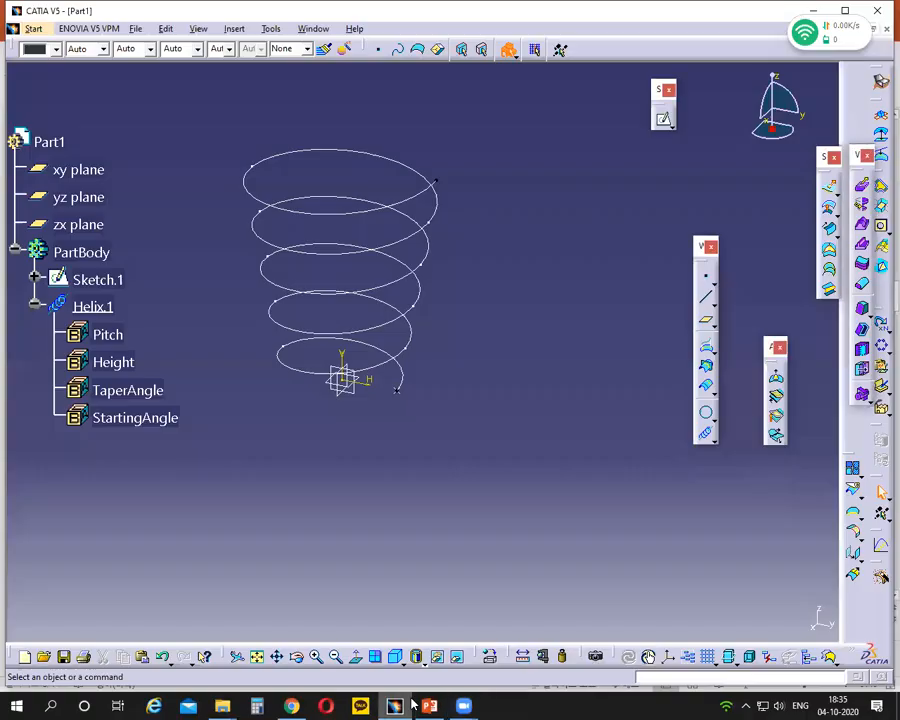
left_click(104, 308)
key("Delete")
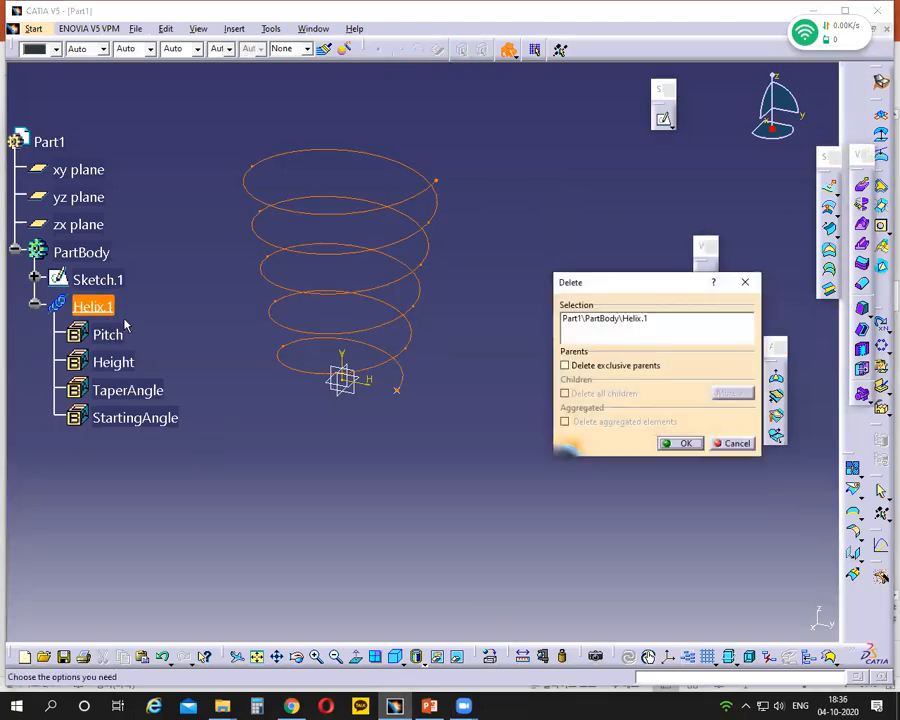
left_click(680, 443)
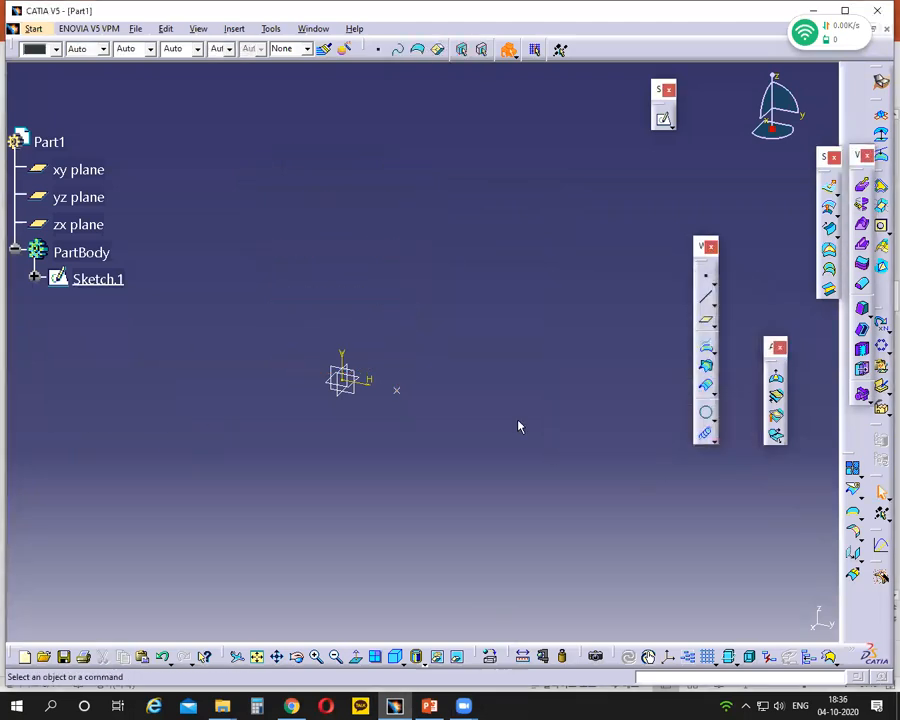
Start a sketch on the yz plane and draw an upward arc of about 105 mm radius starting beside Sketch.1's point on the horizontal axis
left_click(362, 393)
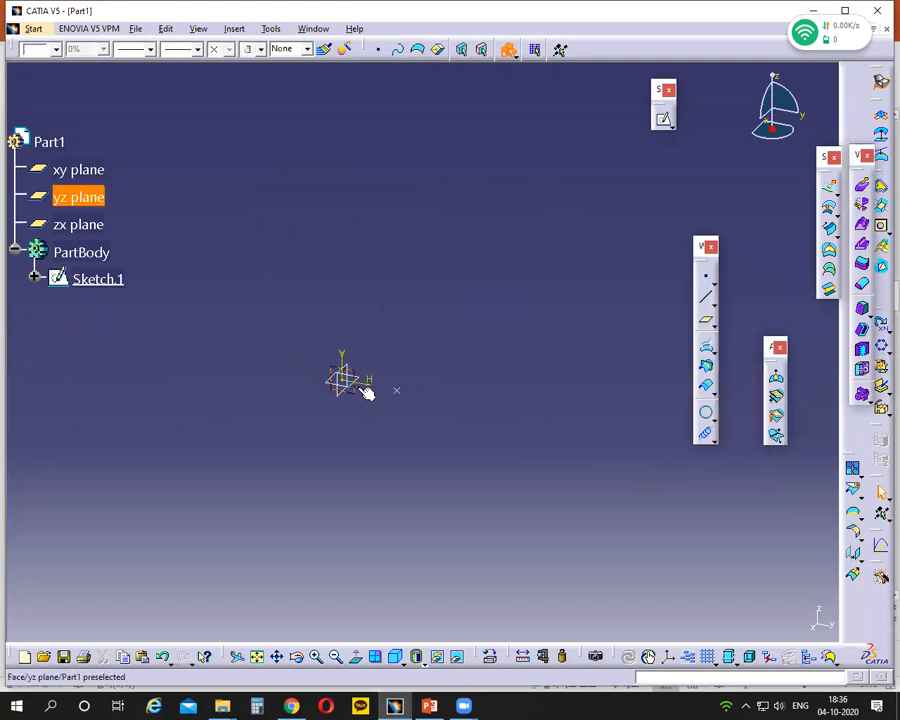
left_click(663, 120)
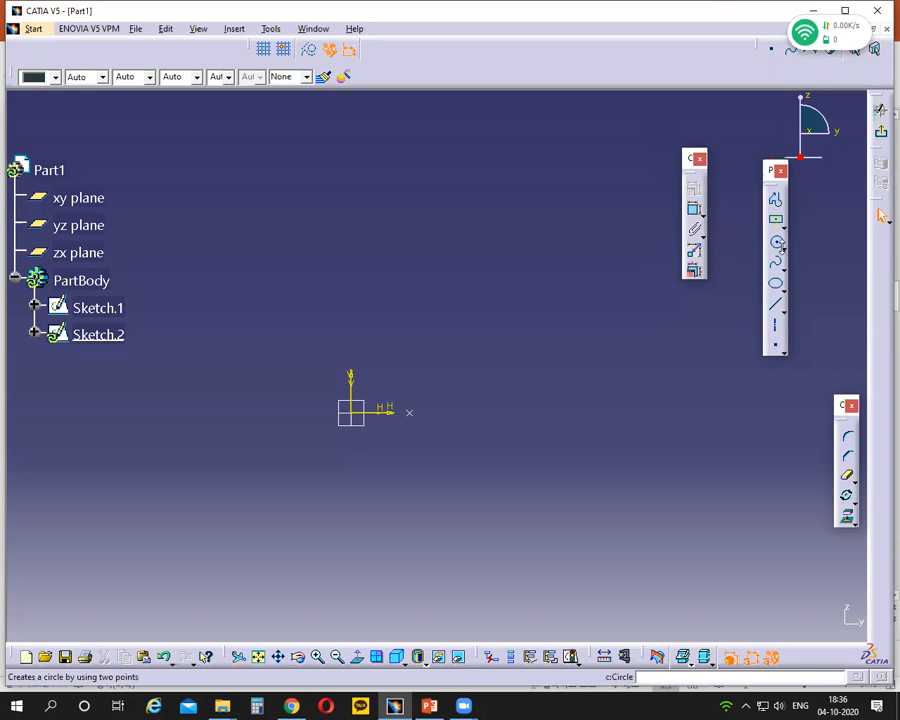
left_click(783, 247)
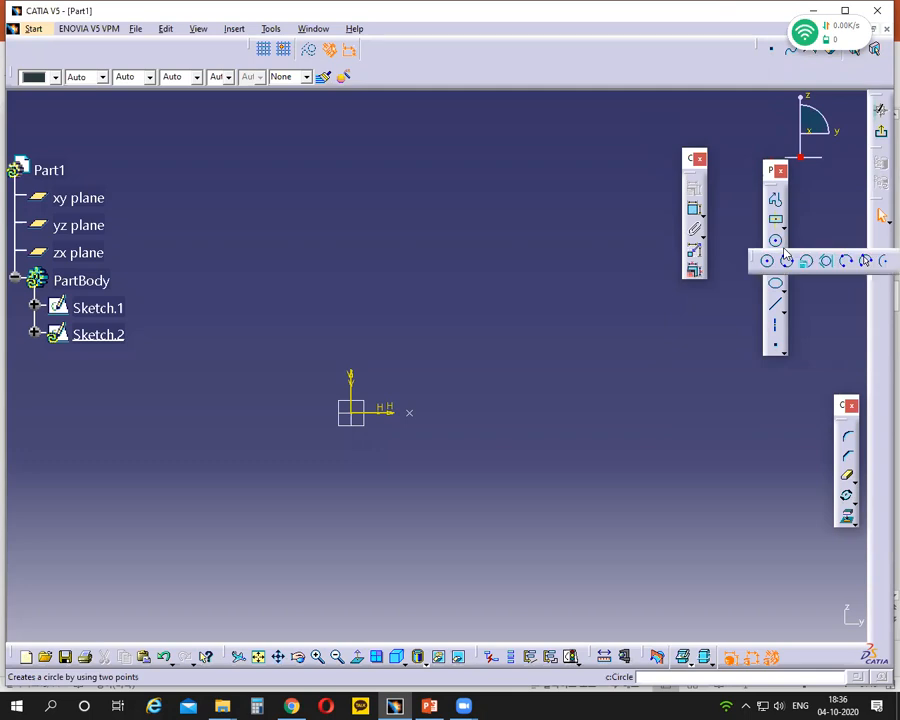
left_click(881, 261)
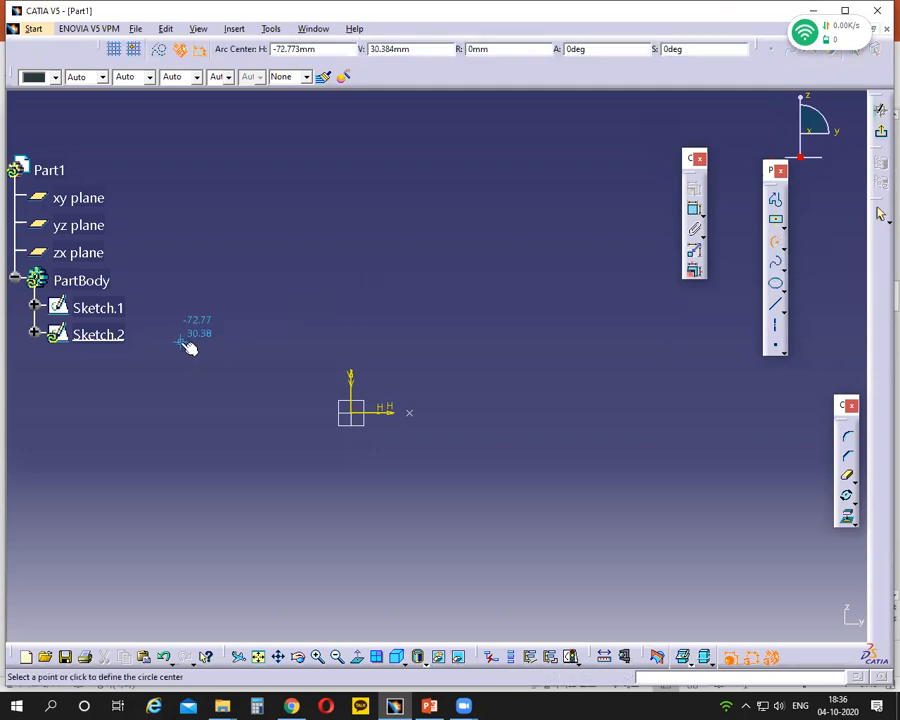
left_click(175, 347)
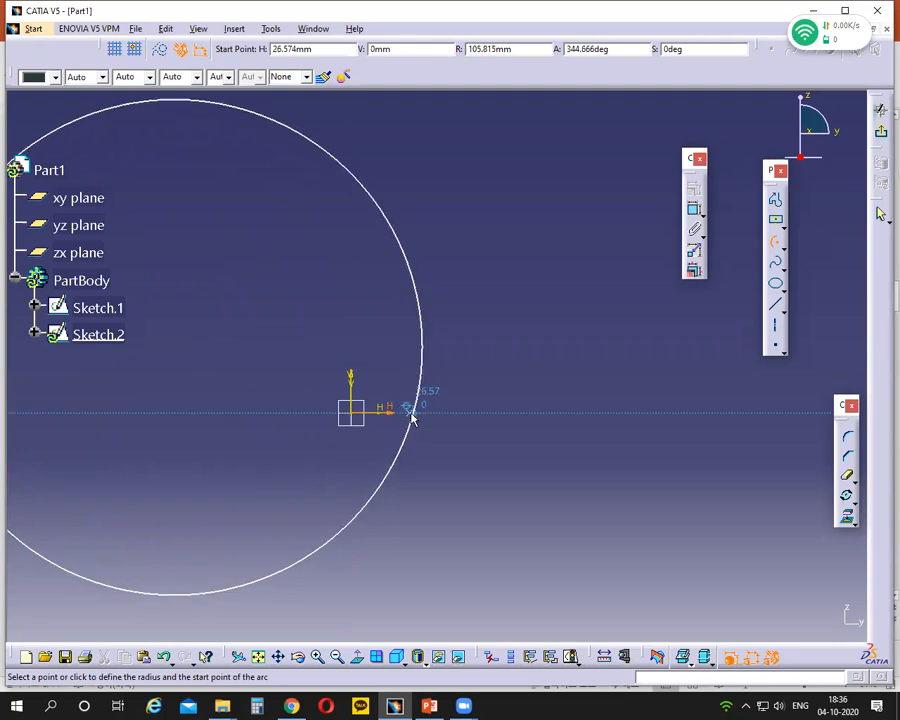
left_click(411, 412)
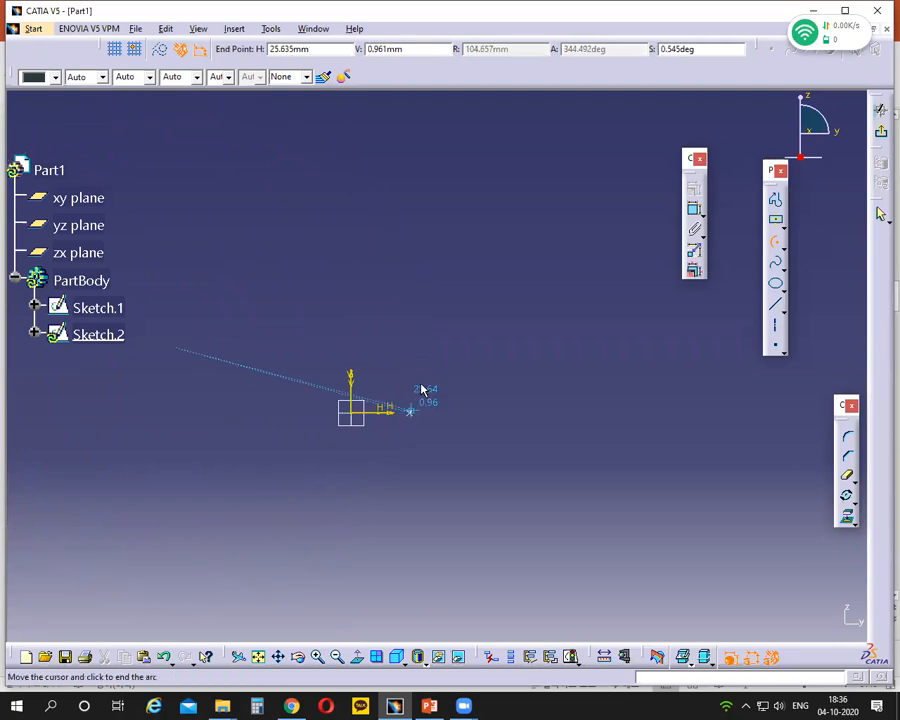
left_click(436, 218)
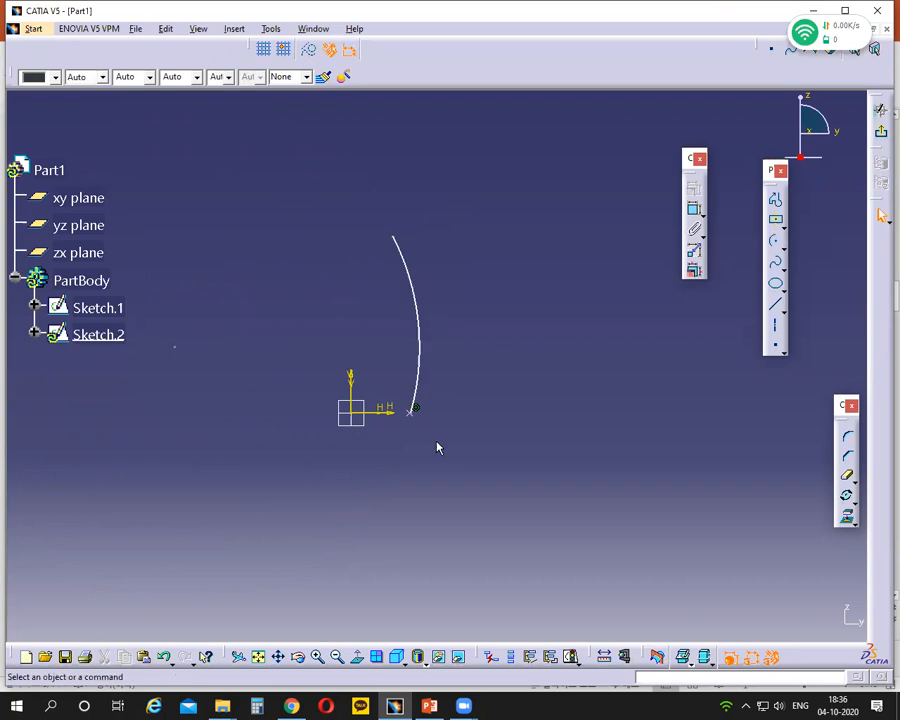
Dimension the arc's lower endpoint from the vertical axis and set the distance to 25 mm
left_click(411, 413)
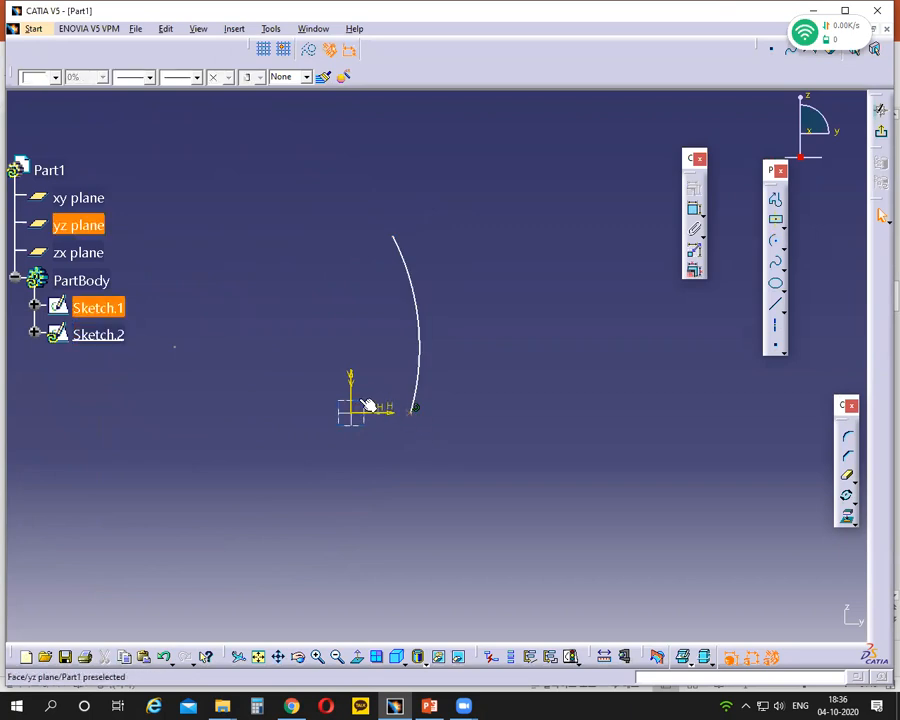
left_click(351, 388, "ctrl")
left_click(414, 426)
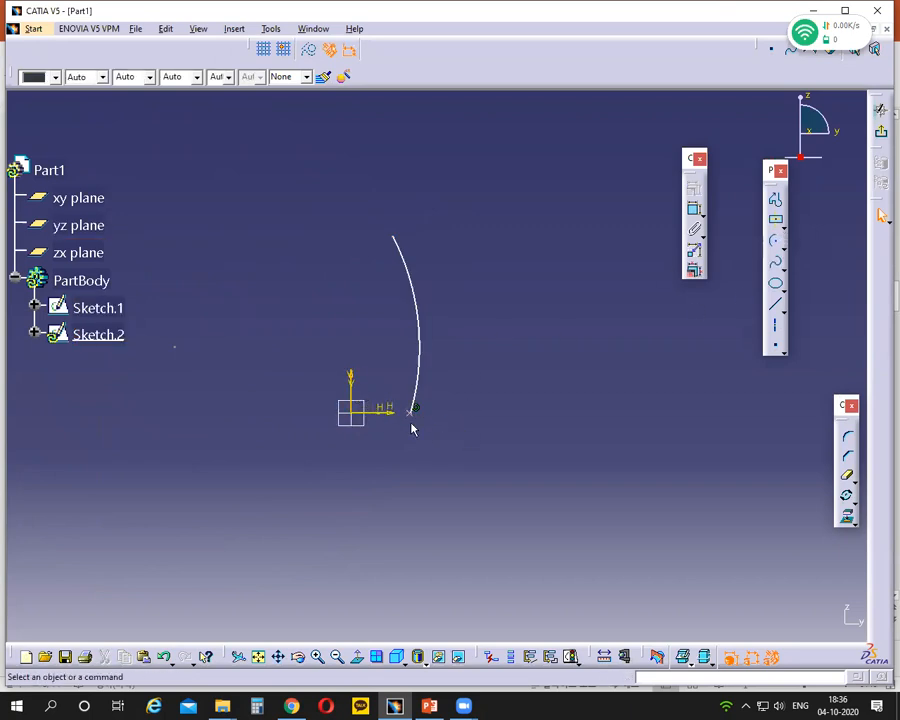
left_click(416, 412)
left_click(417, 413)
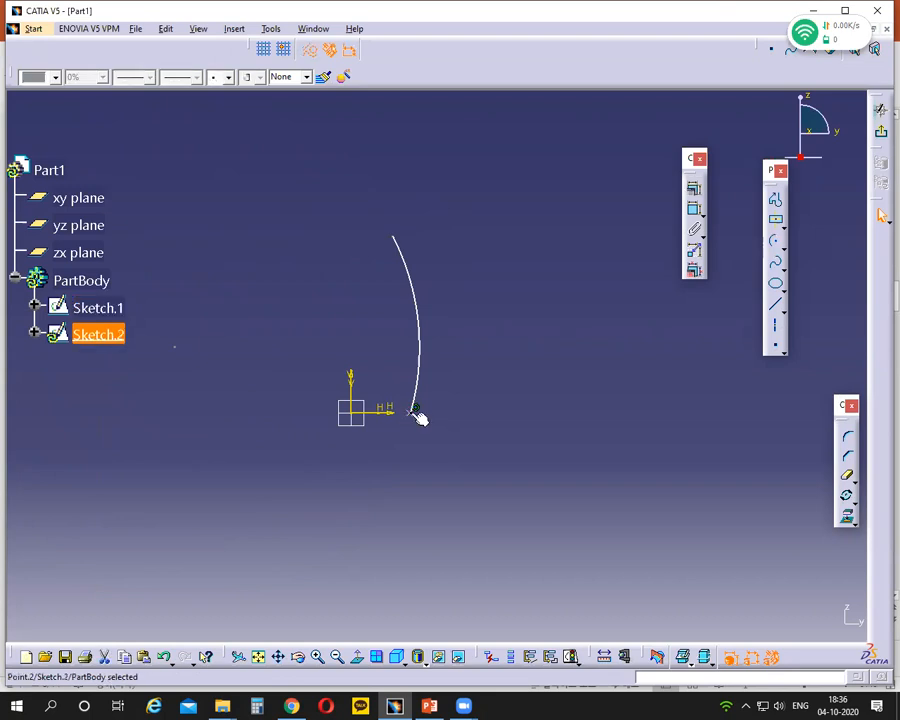
left_click(350, 381, "ctrl")
left_click(694, 208)
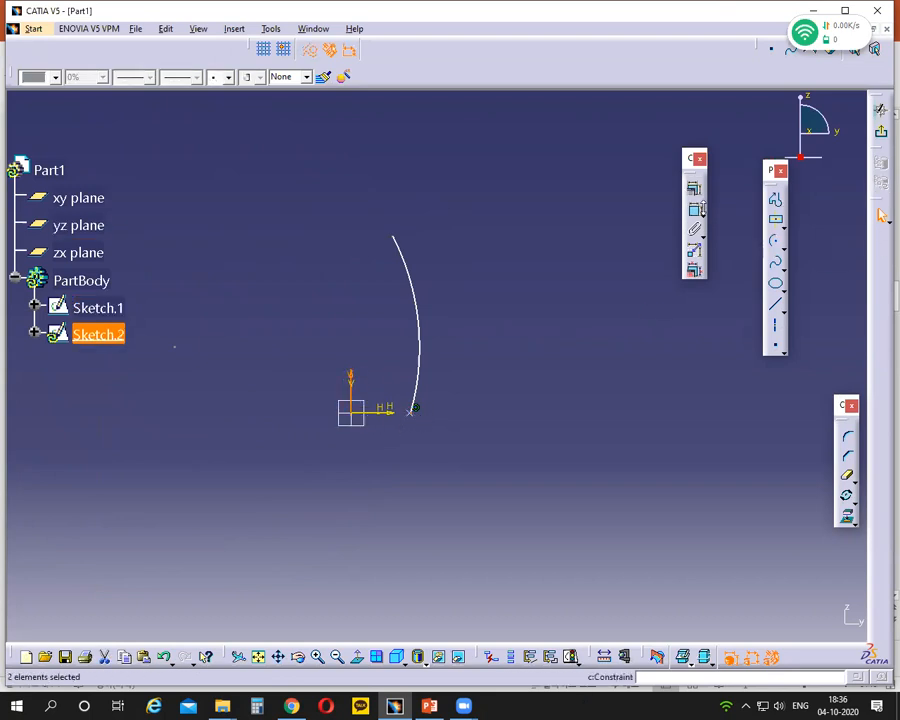
left_click(499, 451)
double_click(488, 440)
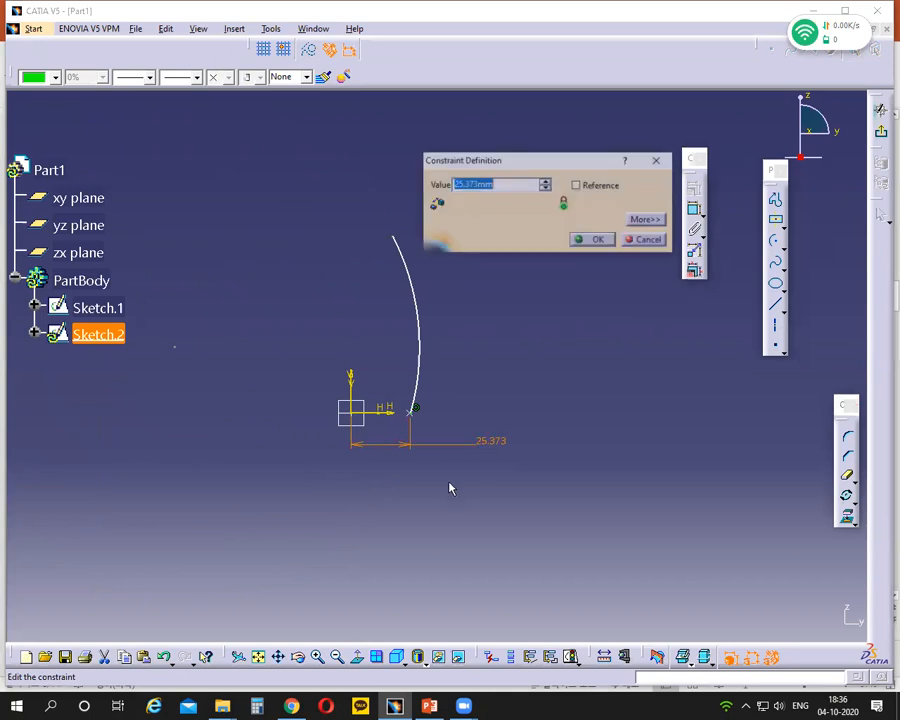
type("25")
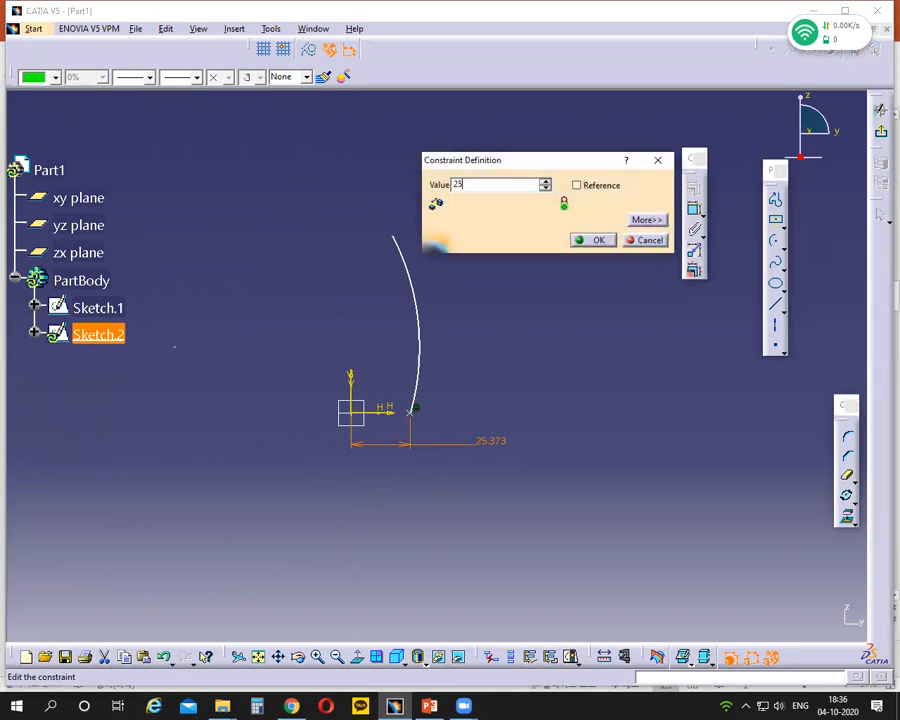
key("Return")
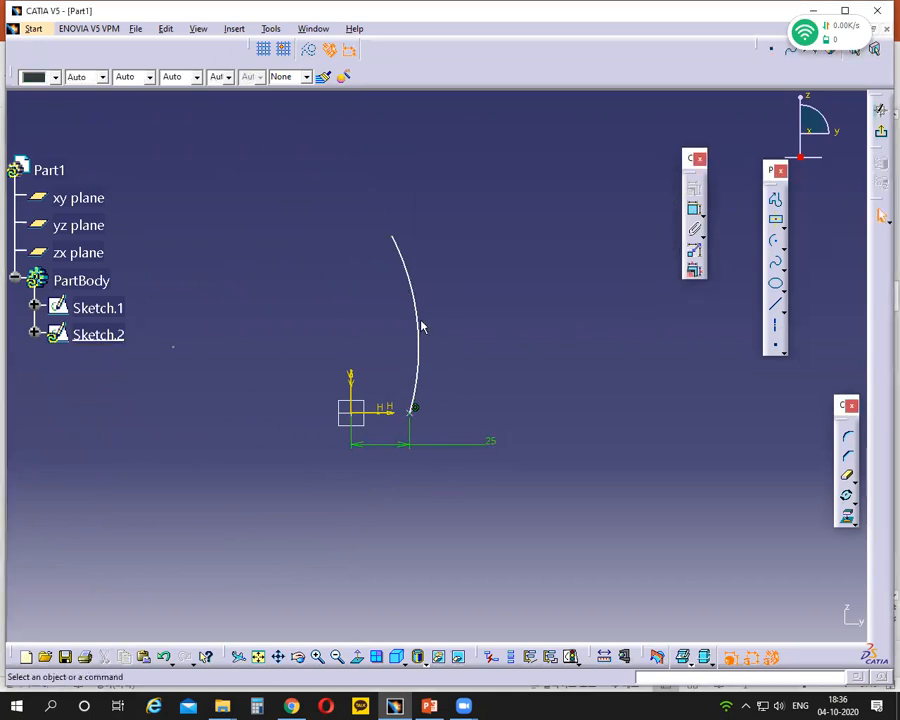
Constrain the arc's radius to 100 mm and exit the sketch
left_click(414, 282)
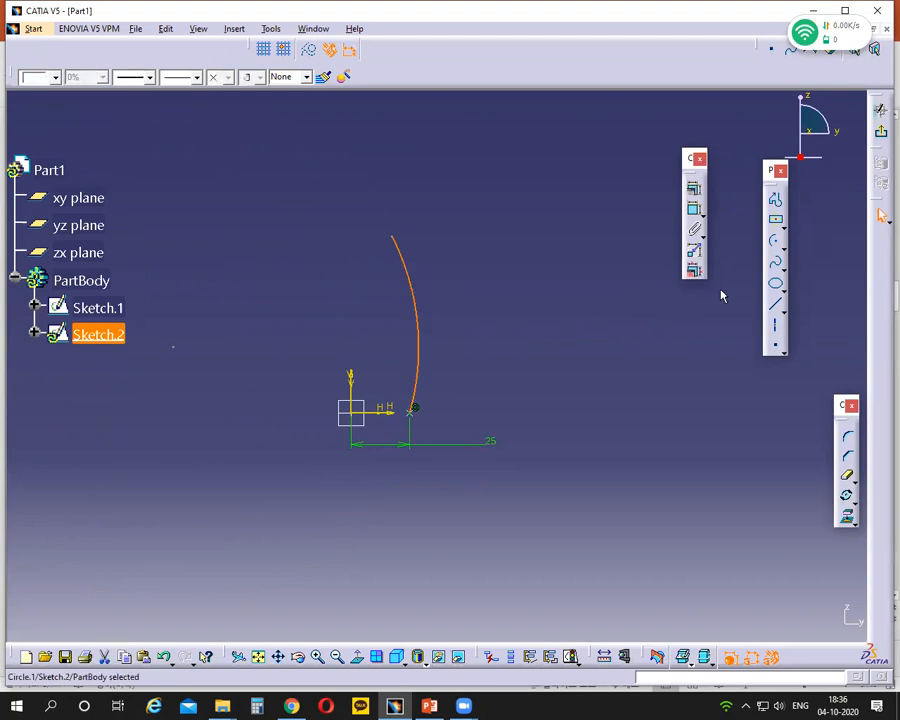
left_click(694, 208)
left_click(530, 318)
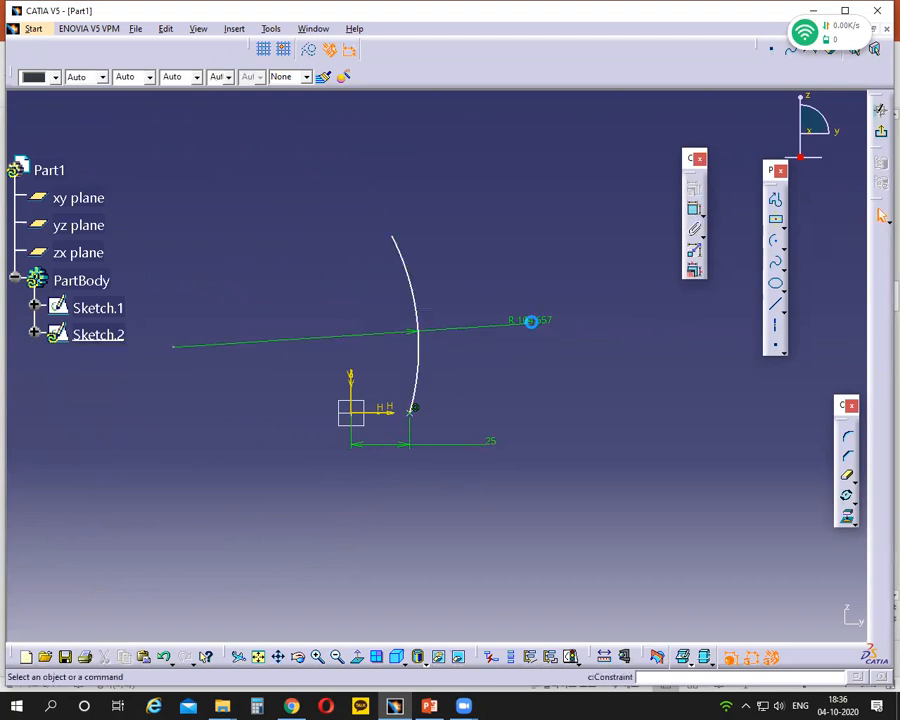
left_click(537, 319)
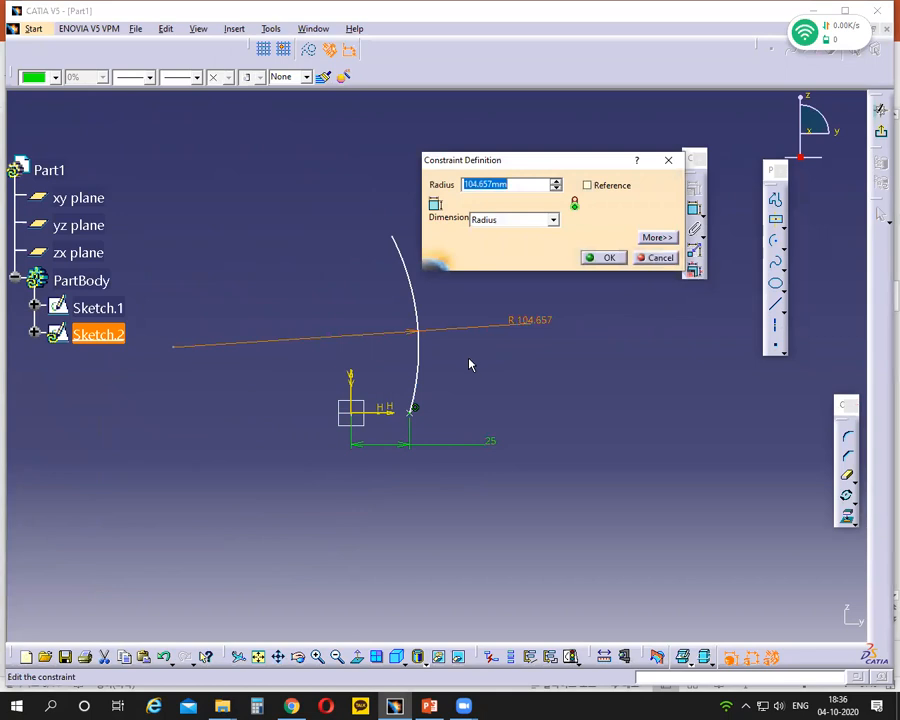
type("100")
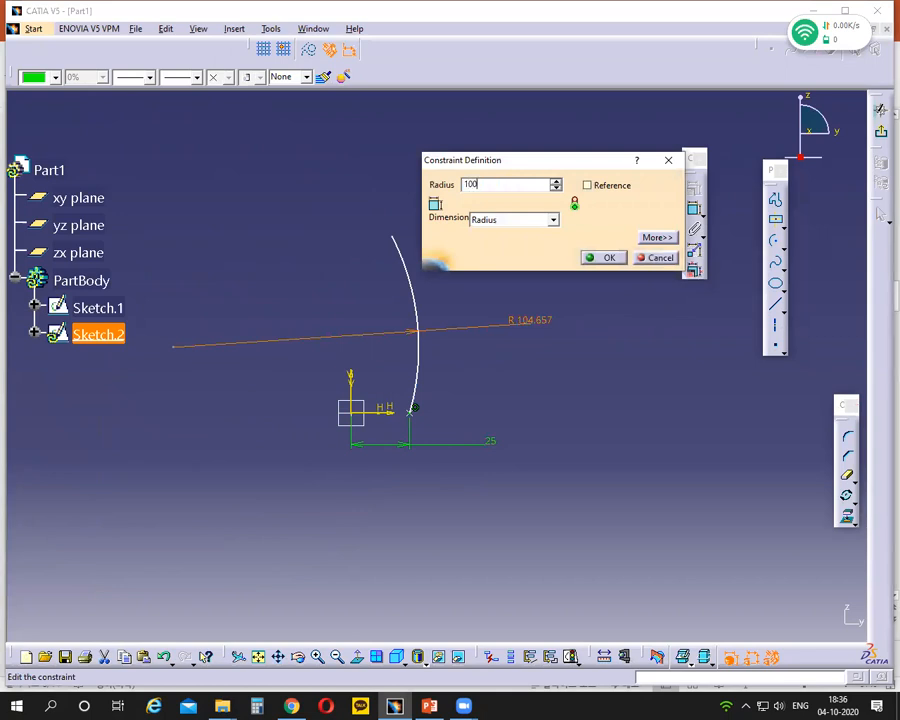
key("Return")
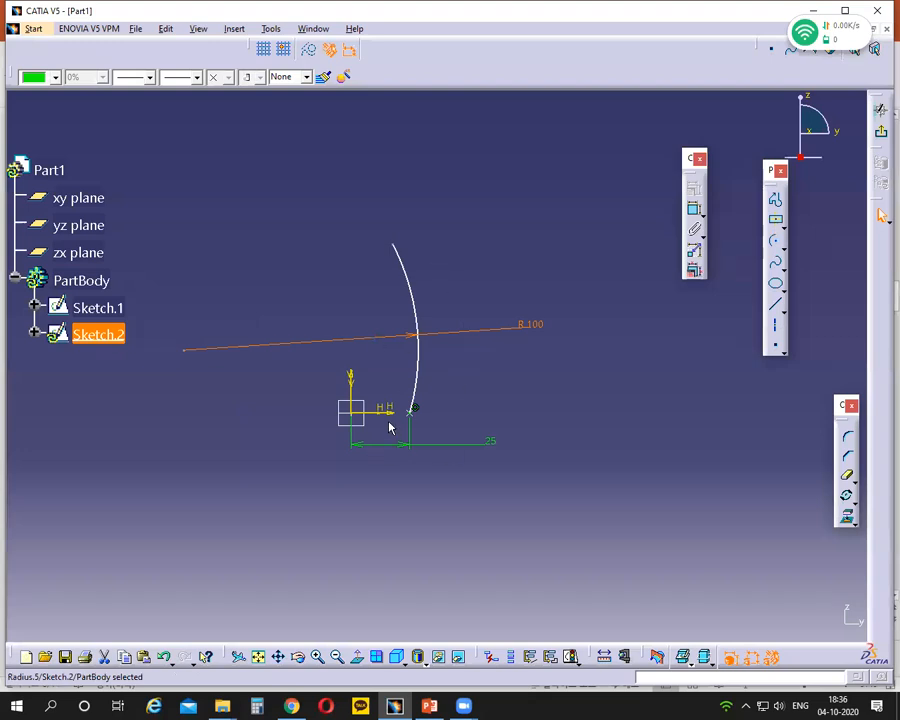
left_click(775, 304)
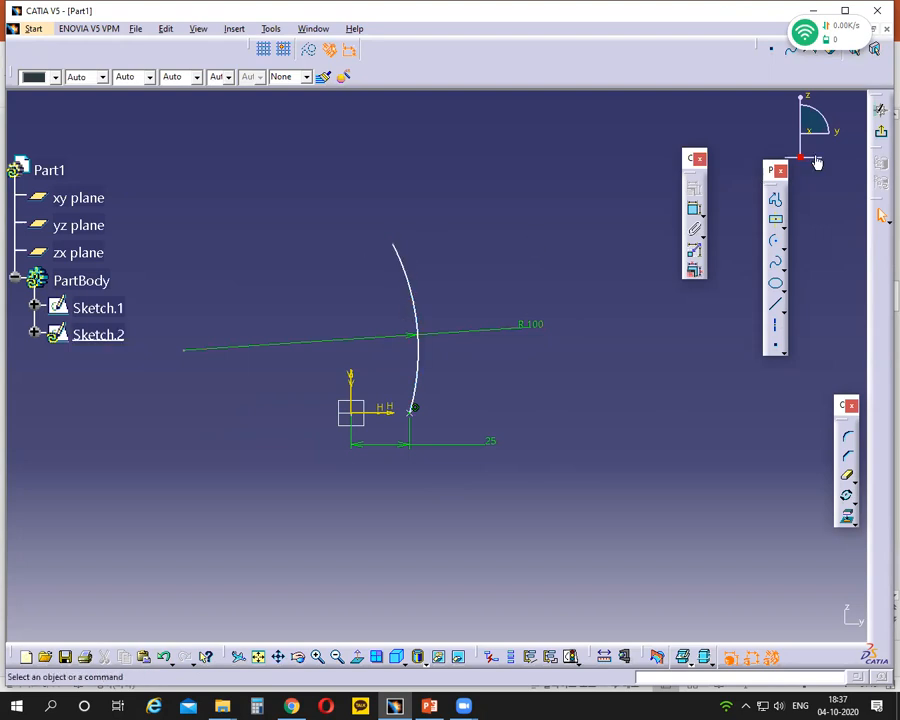
left_click(881, 215)
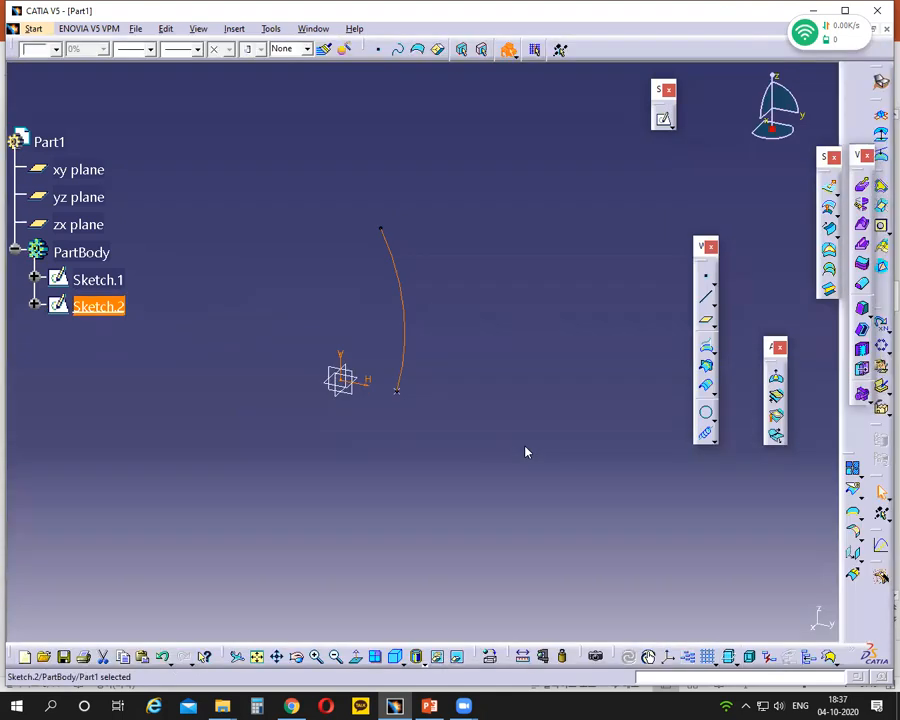
Start a helix with Sketch.1 as starting point, the sketch's vertical direction as axis and Sketch.2 as profile, erasing the pen marks
left_click(705, 433)
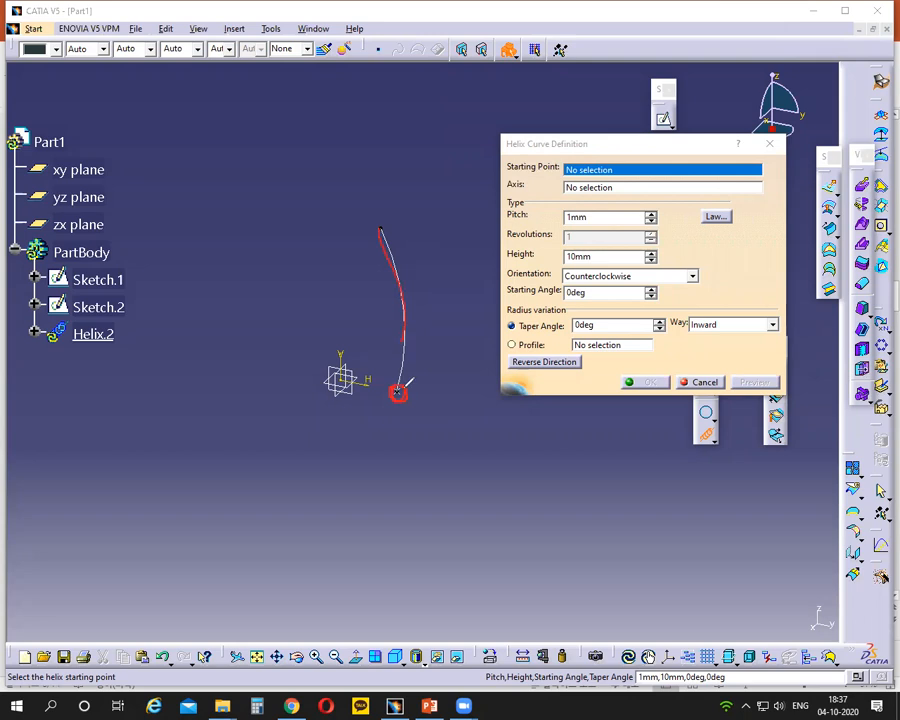
left_click(567, 53)
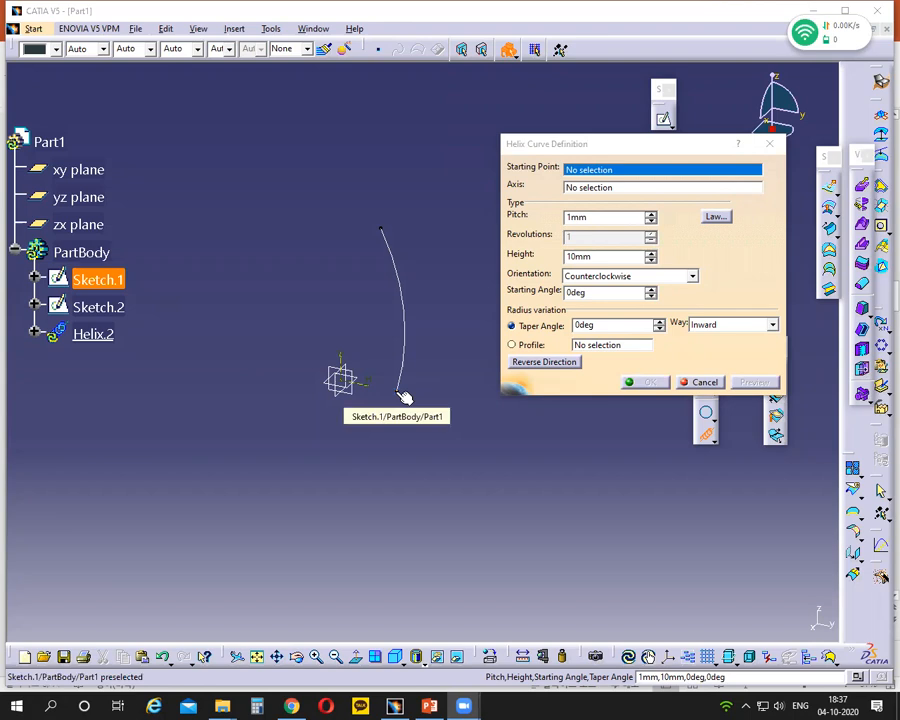
left_click(400, 394)
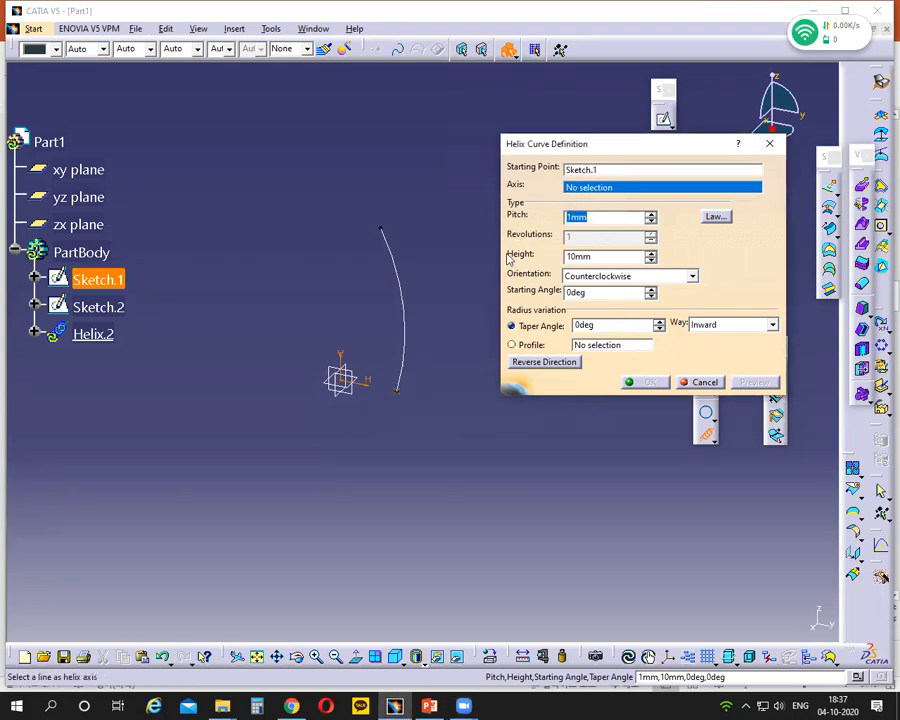
left_click(348, 364)
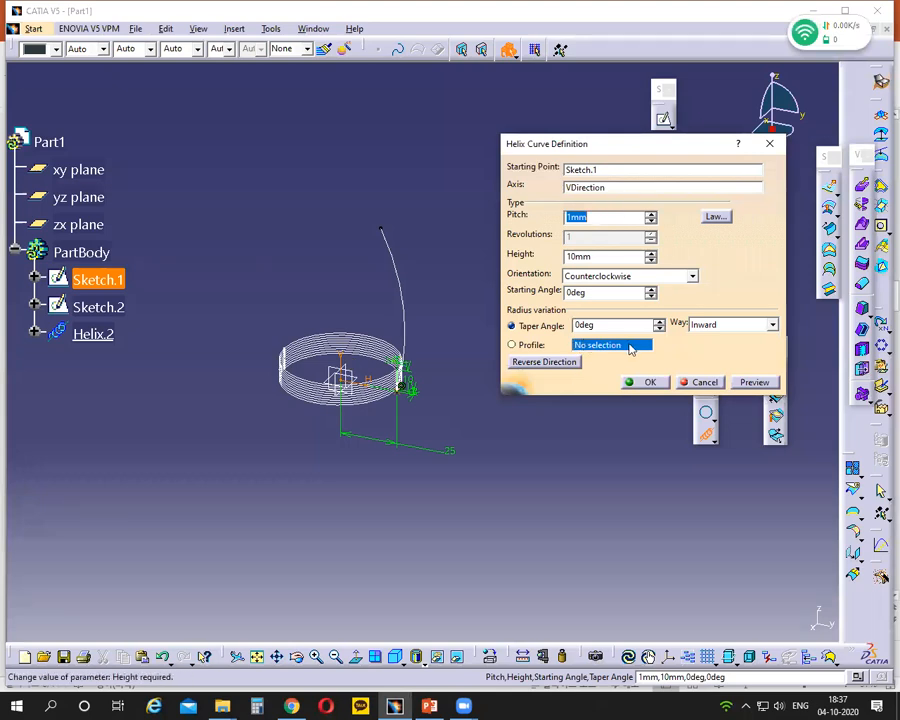
left_click(402, 303)
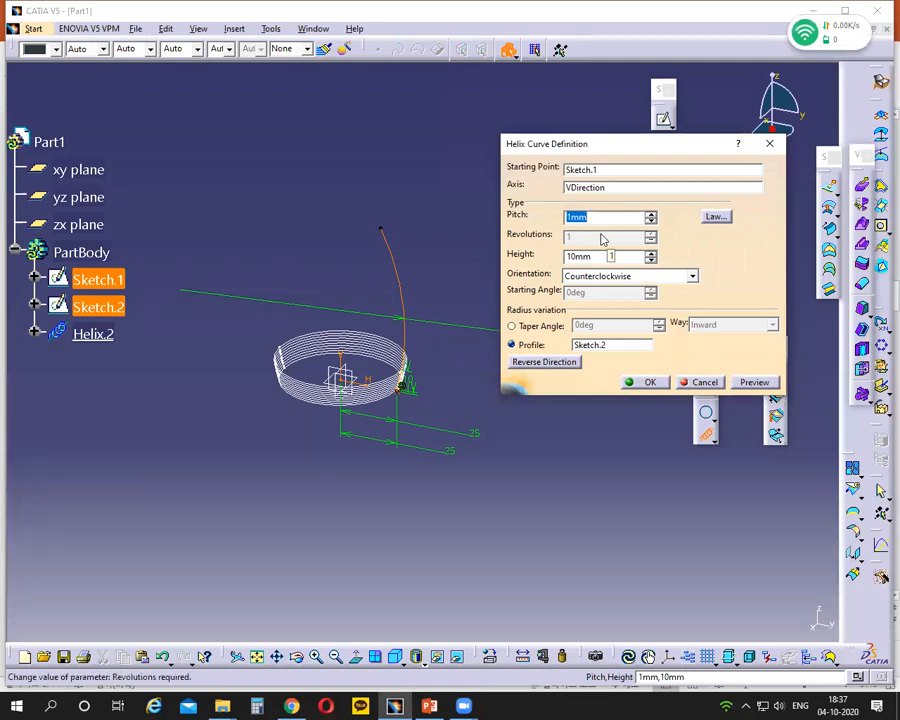
Set the helix pitch to 15 mm, preview it at 60 mm height, and preview it again at 80 mm height
type("15")
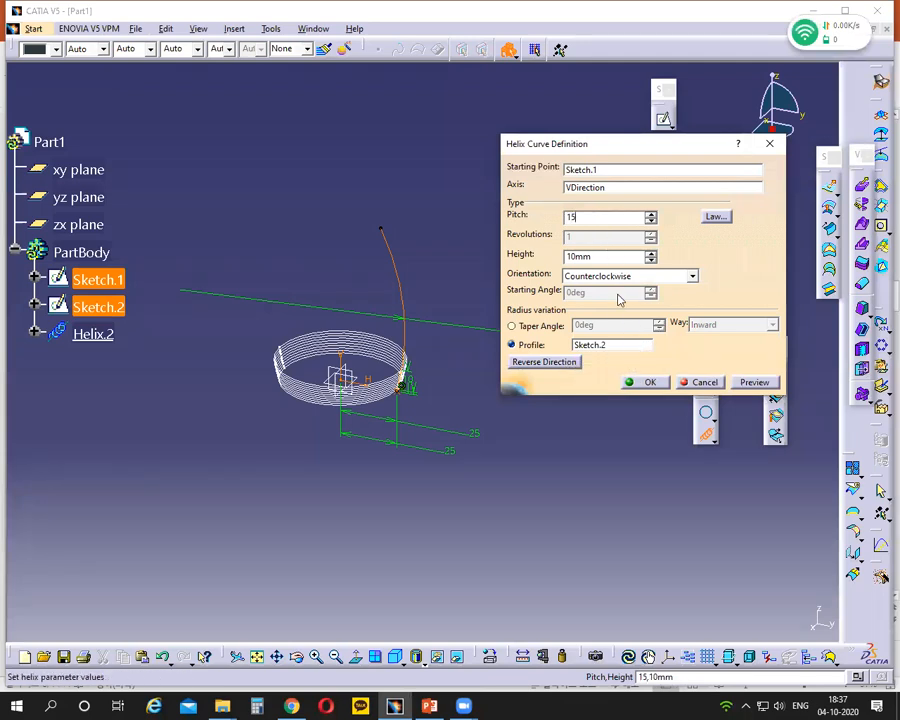
left_click(578, 257)
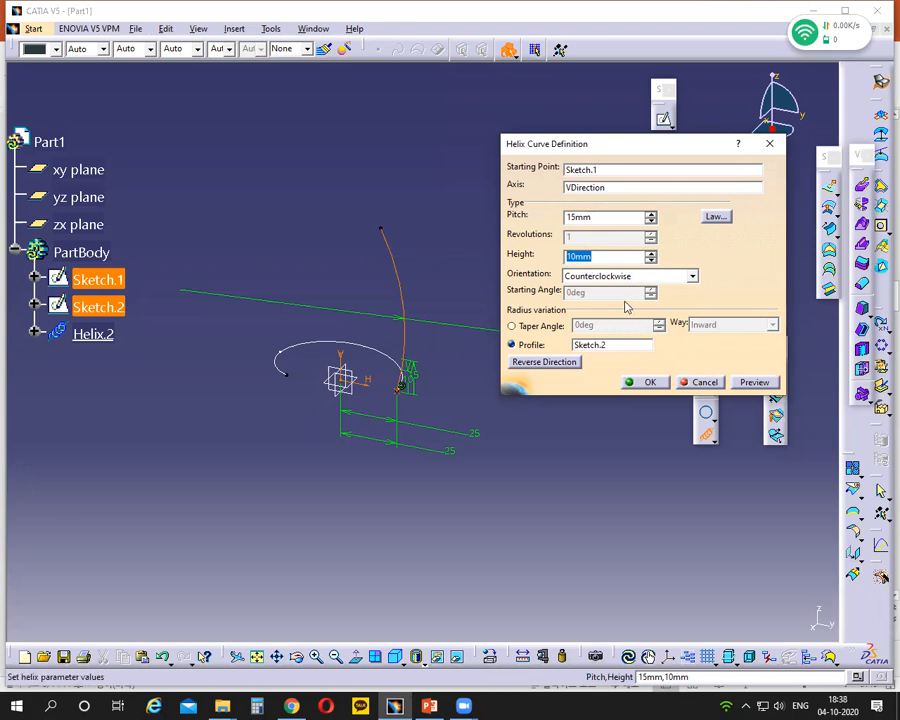
type("60")
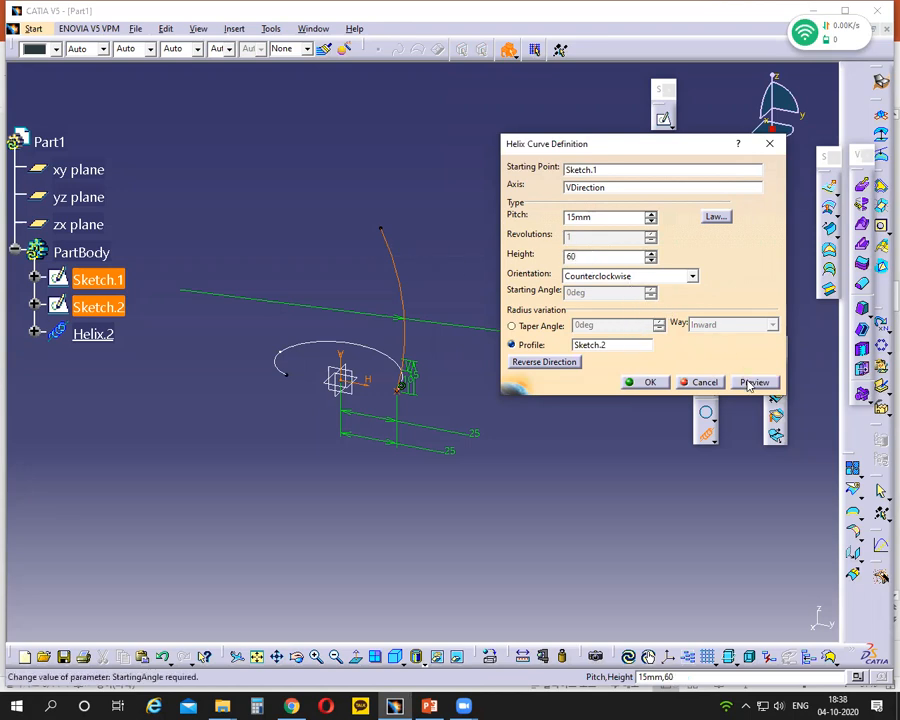
left_click(752, 382)
left_click_drag(604, 257, 547, 259)
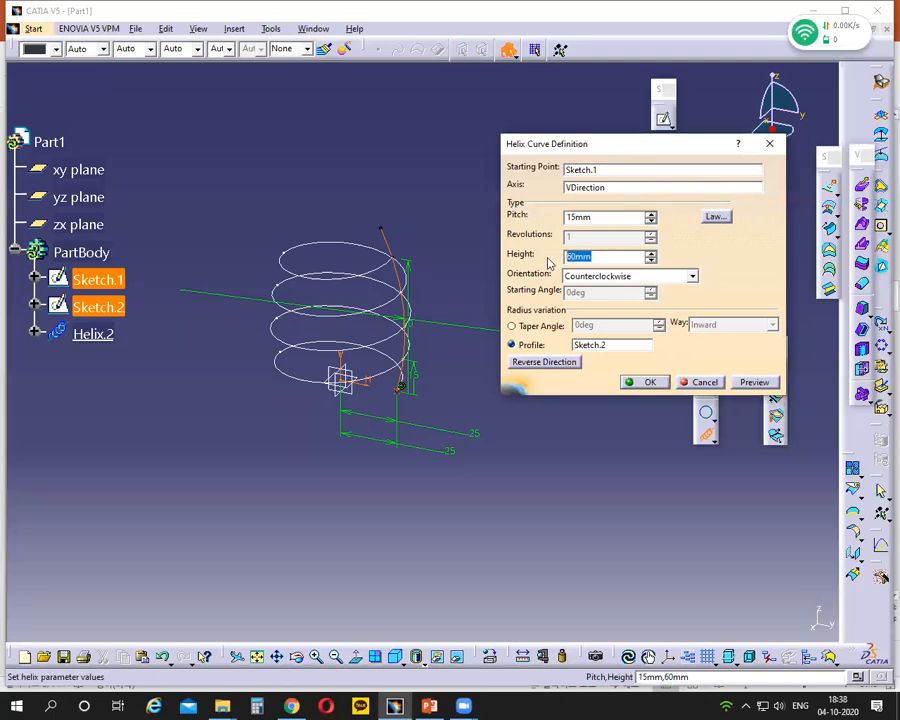
type("80")
left_click(755, 382)
Inspect how the helix preview follows the arc profile from several angles, and cancel the helix definition
middle_click_drag(446, 563, 438, 430)
middle_click_drag(378, 430, 340, 372)
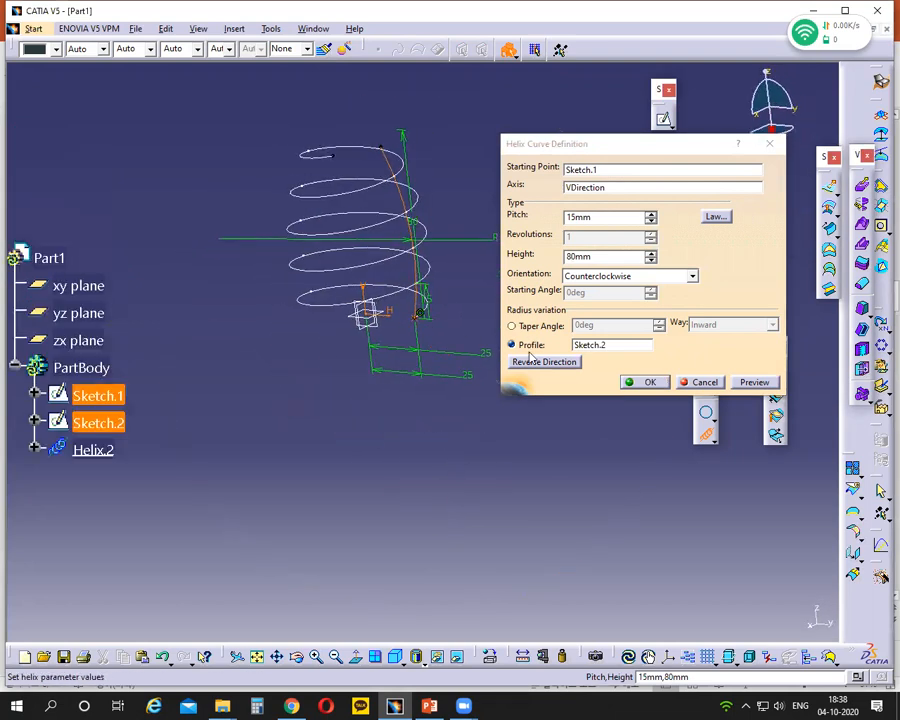
middle_click_drag(337, 416, 426, 273)
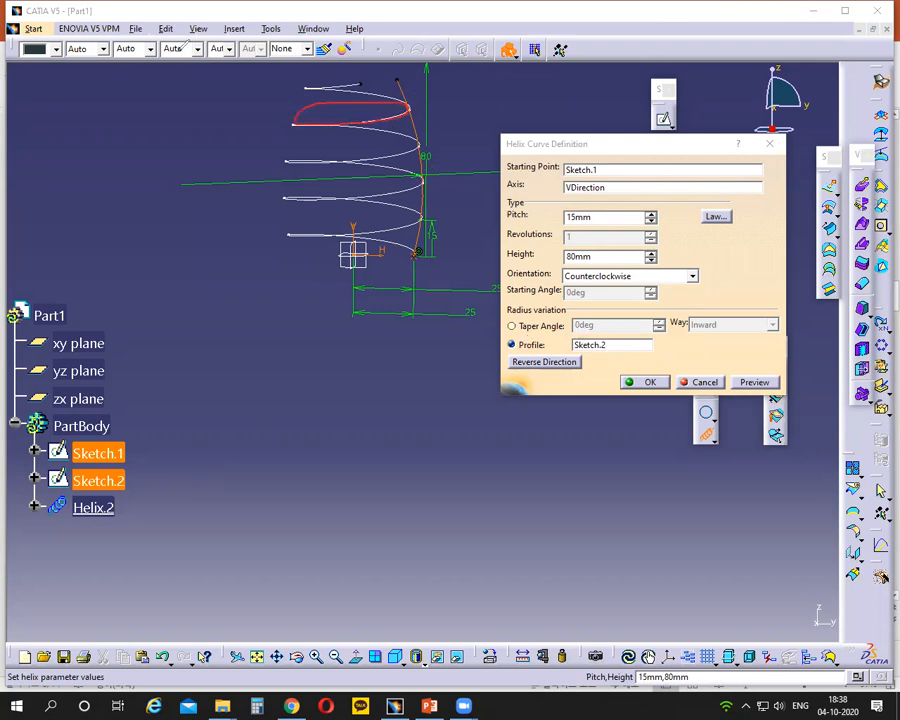
left_click(701, 382)
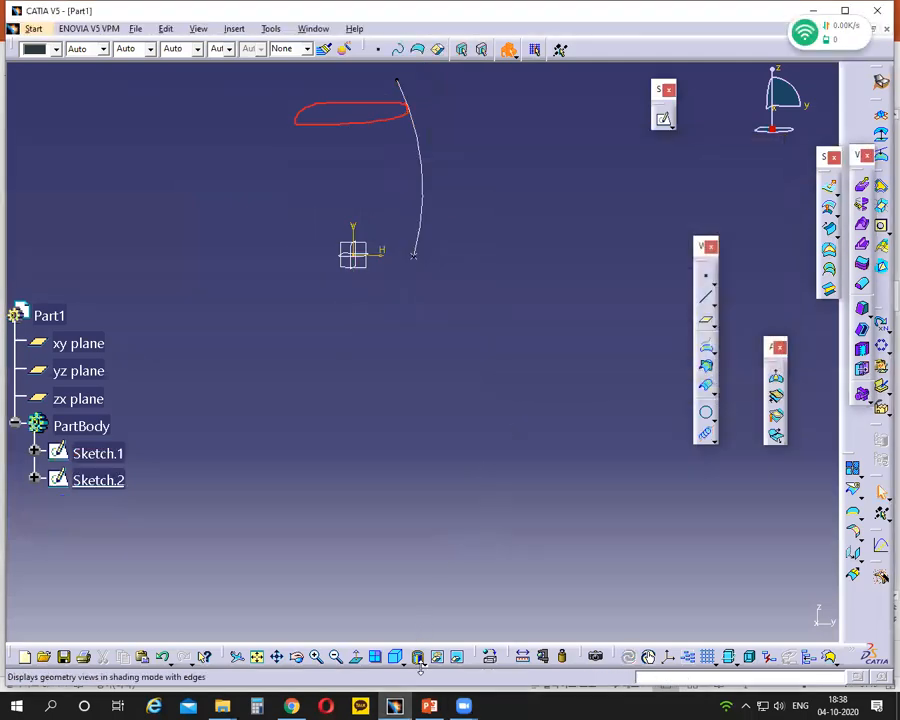
Switch to PowerPoint and present the "Creating a Helix" slide in full screen
left_click(429, 706)
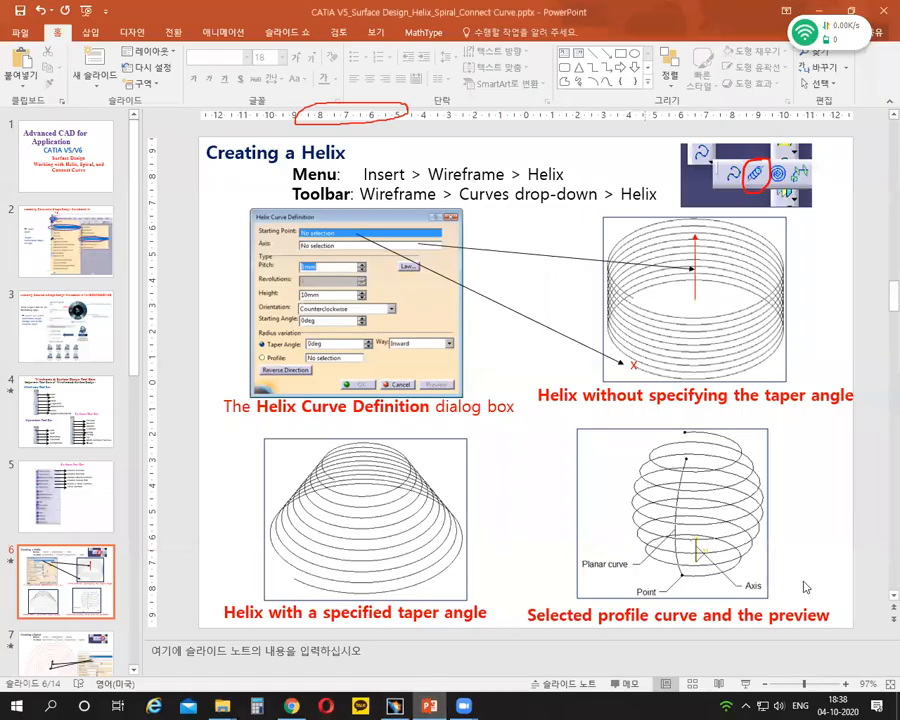
left_click(746, 683)
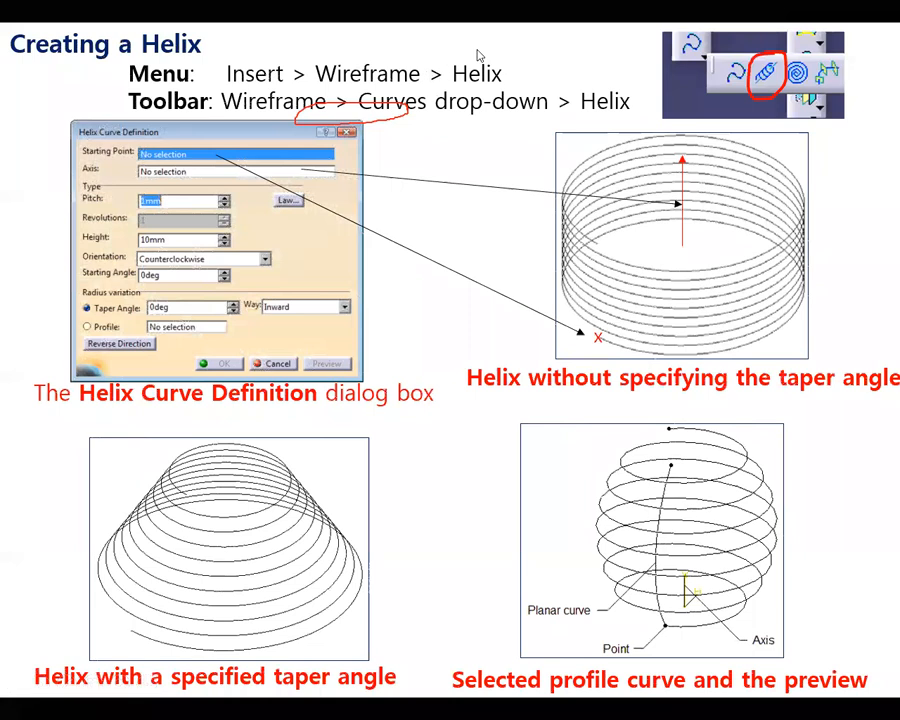
Clear the ink on the helix slide, trace the curve's beginning from its red starting point, and erase the trace
key("e")
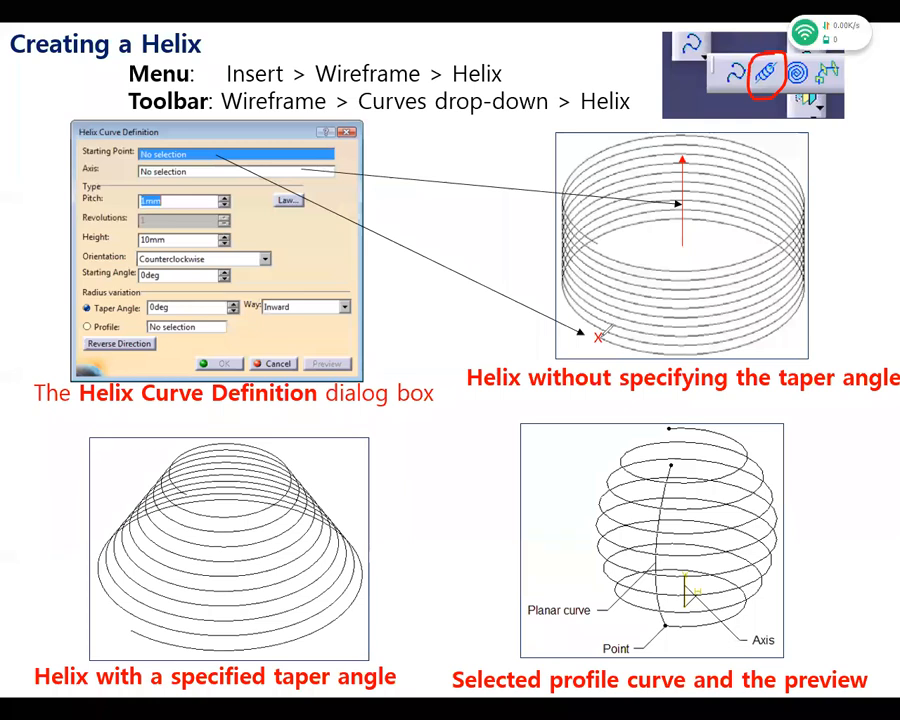
left_click_drag(601, 338, 676, 350)
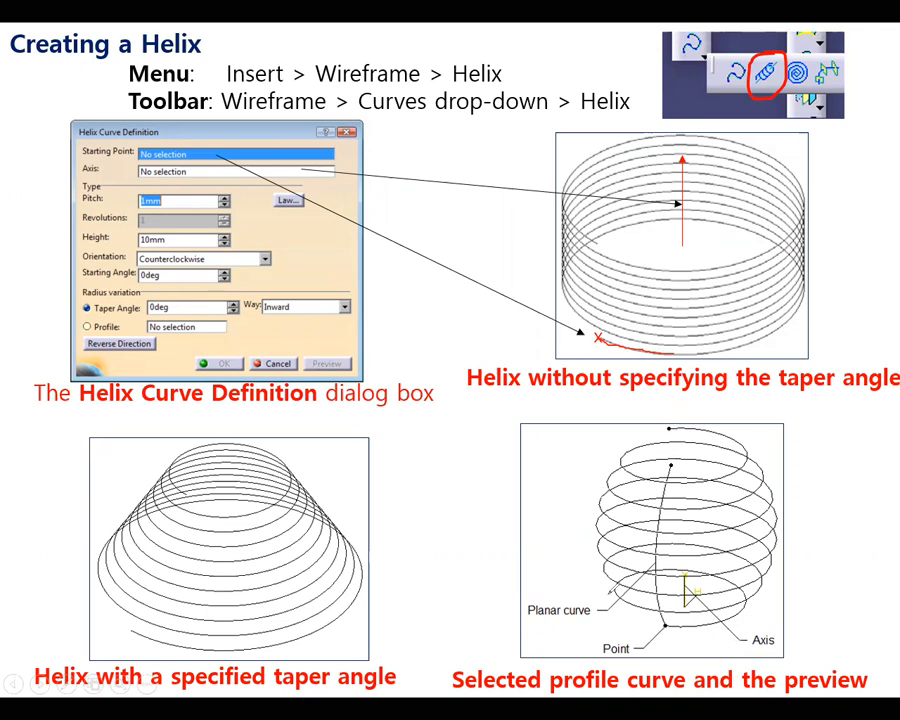
key("e")
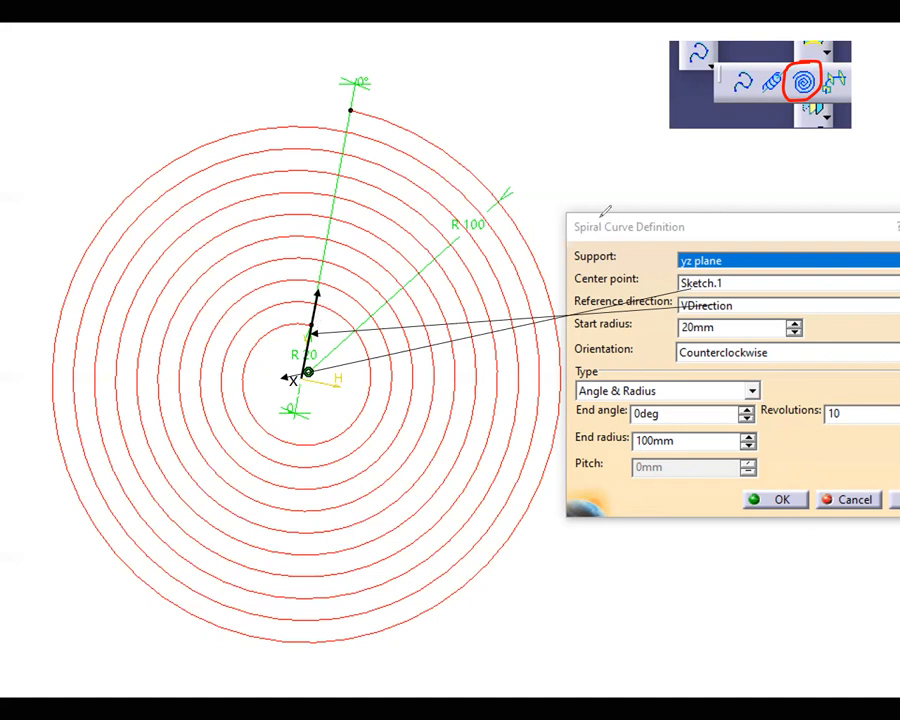
Circle the Spiral Curve Definition title and the Support label, outline the support plane around the spiral, and erase the ink
mouse_move(596, 218)
left_mouse_down()
mouse_move(596, 238)
mouse_move(683, 201)
mouse_move(587, 203)
mouse_move(578, 215)
left_mouse_up()
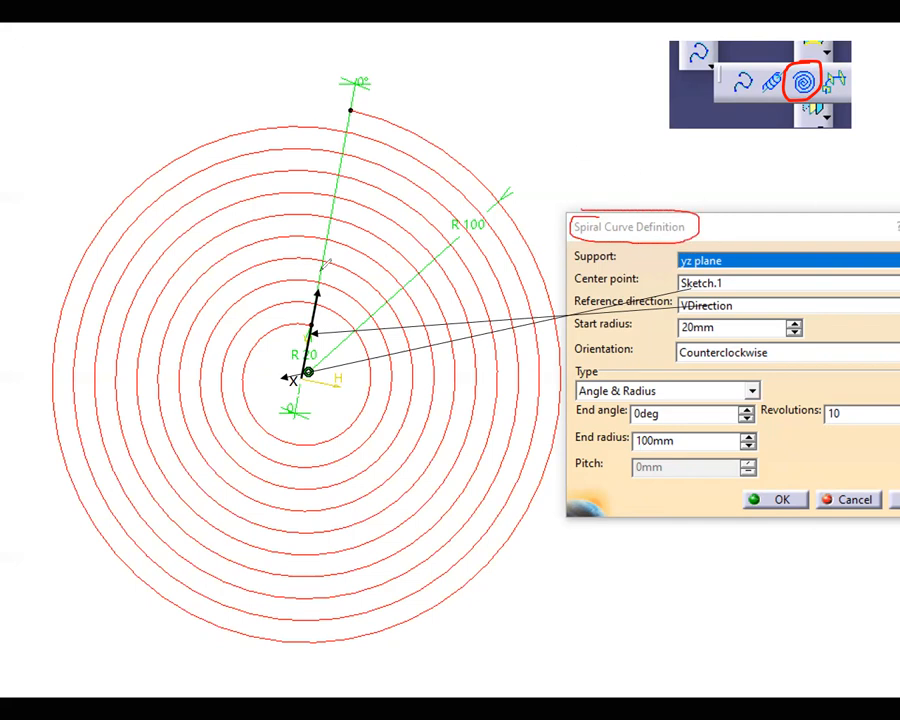
mouse_move(620, 250)
left_mouse_down()
mouse_move(572, 266)
mouse_move(624, 252)
left_mouse_up()
mouse_move(10, 123)
left_mouse_down()
mouse_move(30, 648)
mouse_move(519, 668)
left_mouse_up()
mouse_move(10, 117)
left_mouse_down()
mouse_move(530, 110)
mouse_move(546, 262)
mouse_move(545, 522)
mouse_move(527, 662)
mouse_move(516, 673)
left_mouse_up()
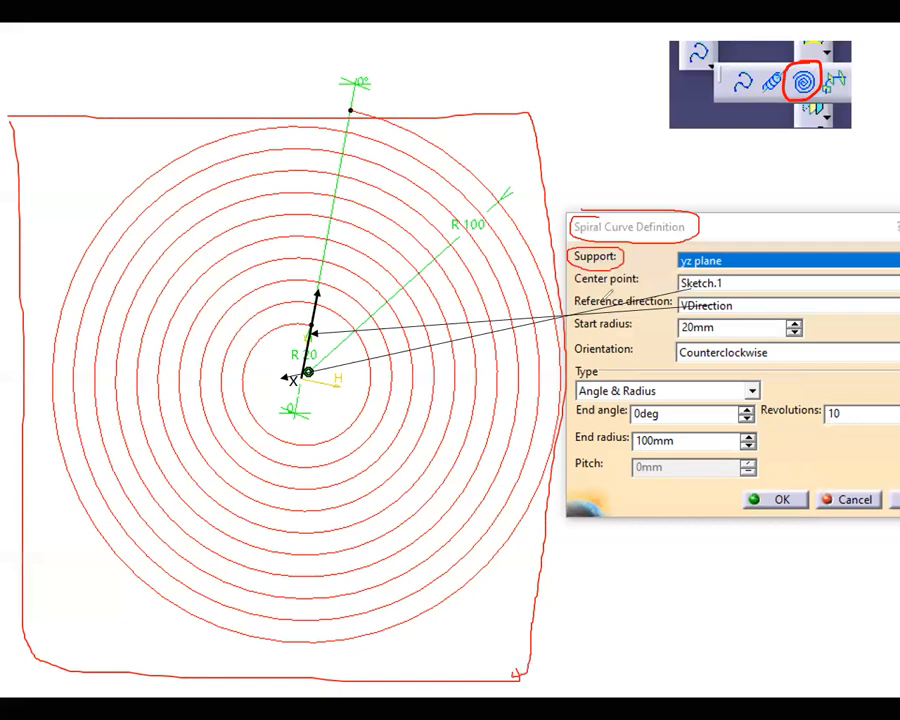
key("e")
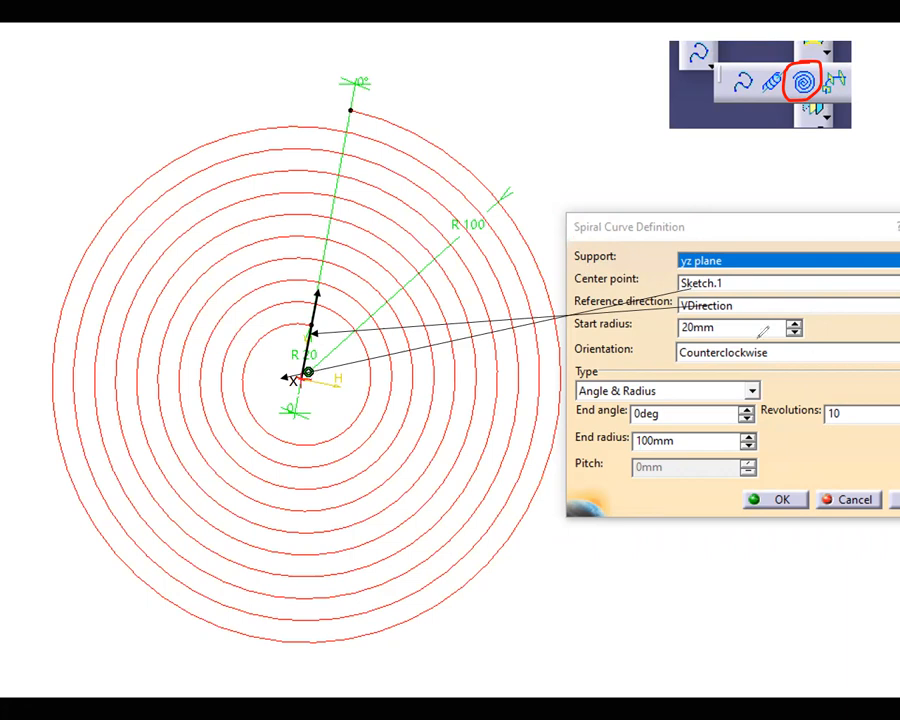
Circle the Sketch.1 center point entry, box the spiral's center, and trace the reference direction arrow with the pen
mouse_move(714, 276)
left_mouse_down()
mouse_move(684, 292)
mouse_move(742, 281)
left_mouse_up()
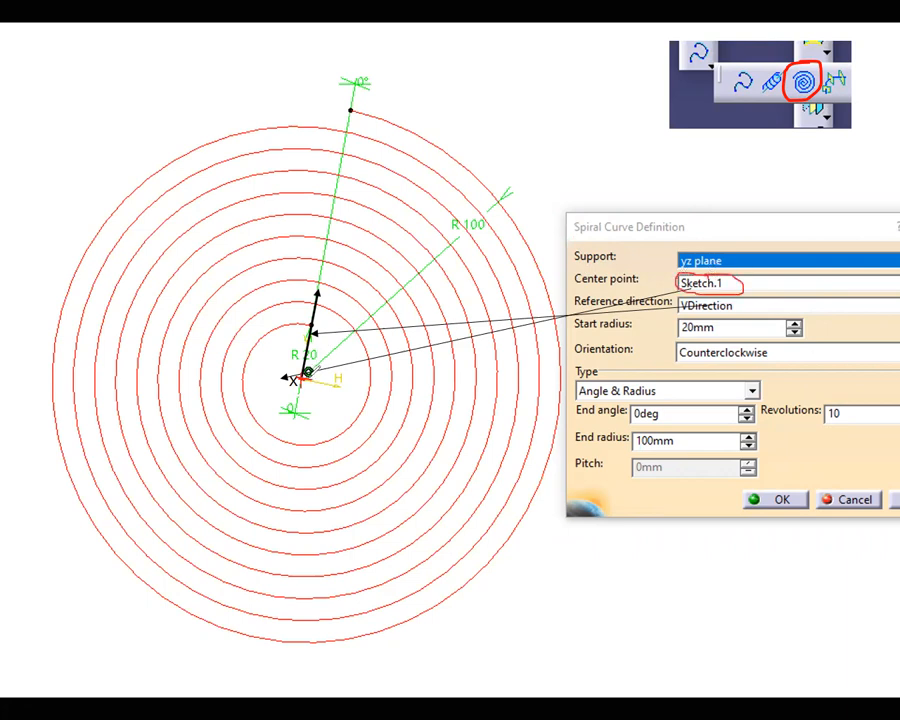
left_click_drag(295, 367, 296, 388)
mouse_move(309, 334)
left_mouse_down()
mouse_move(322, 284)
mouse_move(325, 309)
left_mouse_up()
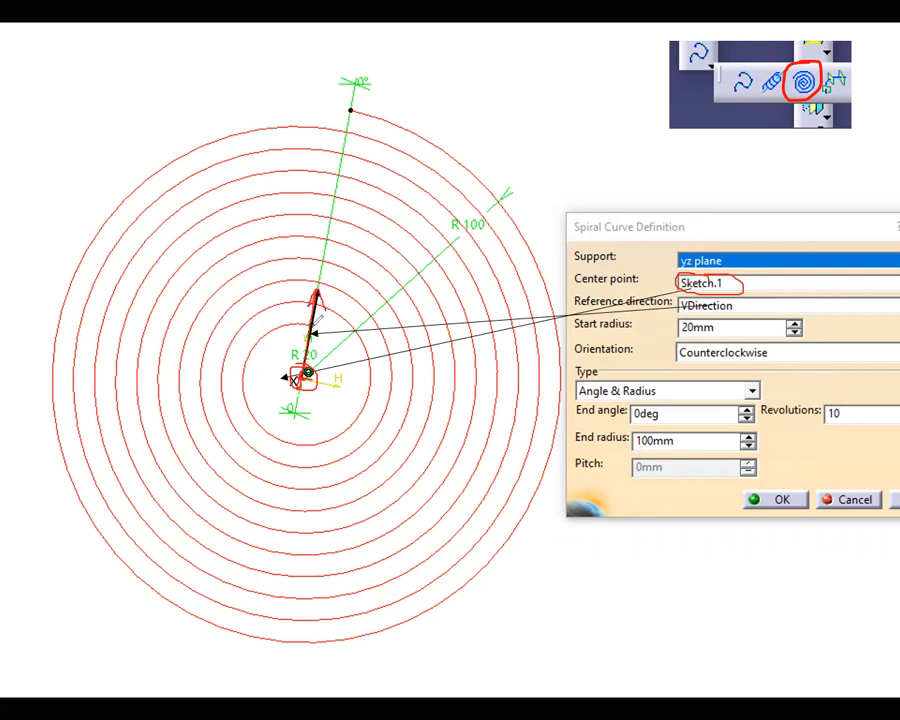
Mark the spiral's start and end points along the reference direction, mark two alternative positions on the turns, and erase all ink
mouse_move(312, 320)
left_mouse_down()
mouse_move(309, 329)
mouse_move(316, 319)
left_mouse_up()
left_click_drag(318, 312, 327, 297)
mouse_move(341, 101)
left_mouse_down()
mouse_move(357, 119)
mouse_move(341, 101)
left_mouse_up()
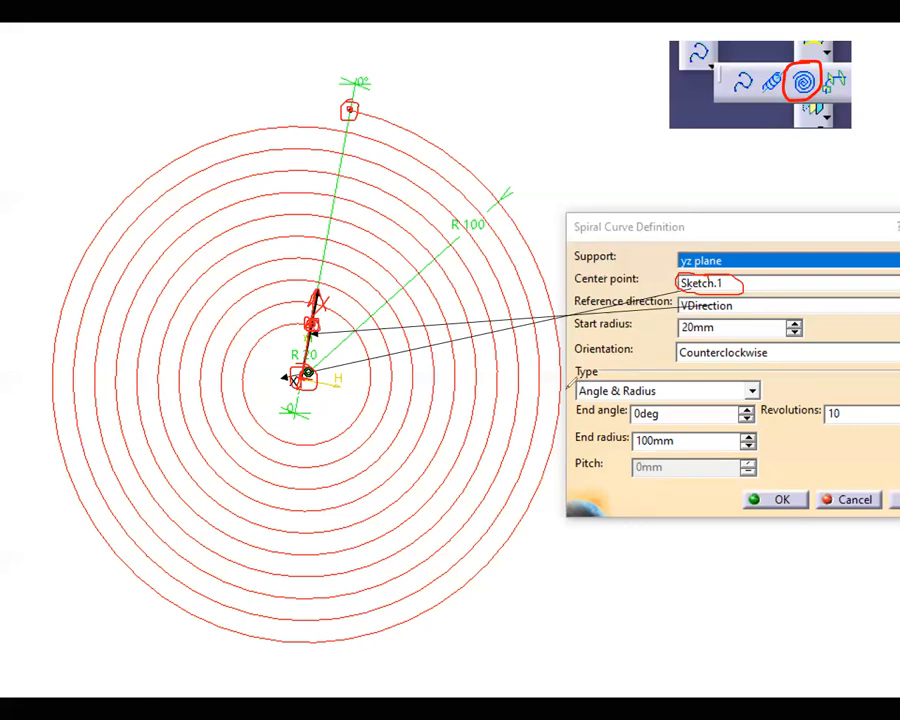
mouse_move(563, 389)
left_mouse_down()
mouse_move(551, 385)
mouse_move(565, 388)
left_mouse_up()
left_click_drag(242, 360, 256, 363)
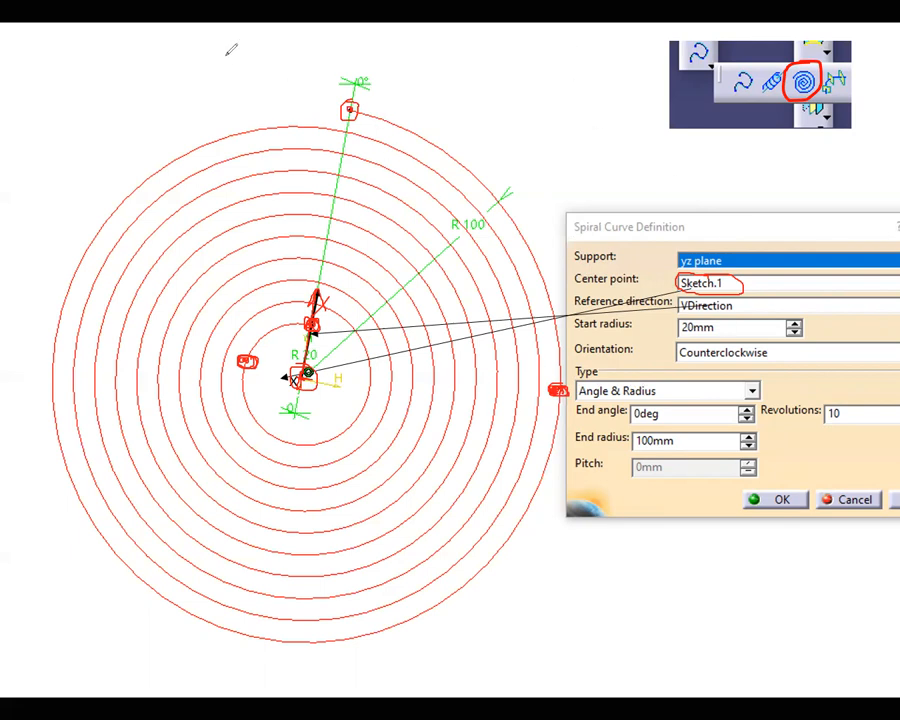
key("e")
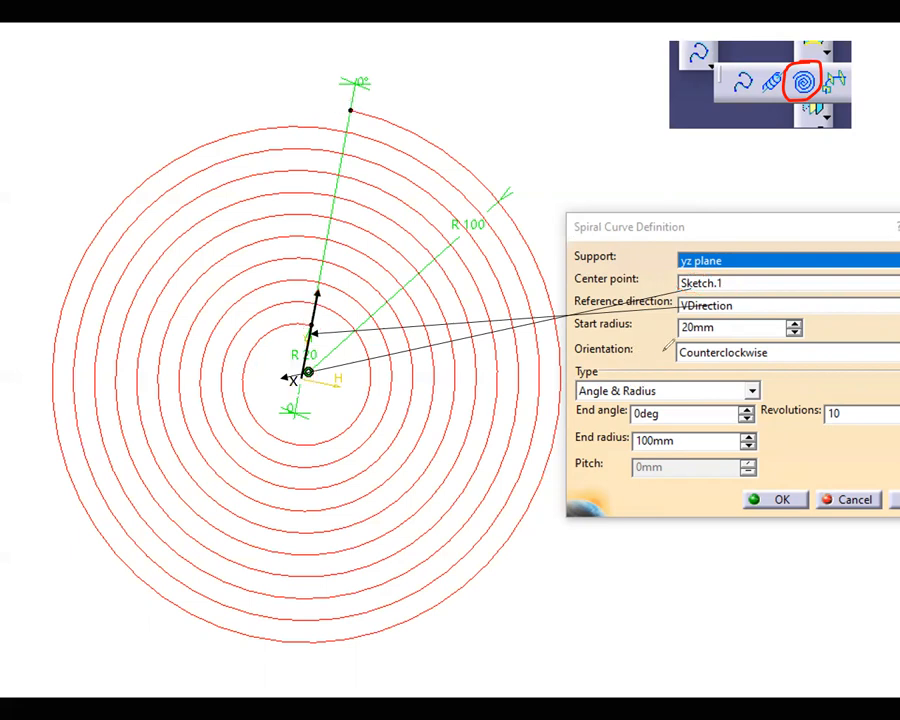
Circle the 20 mm start radius and 100 mm end radius, and mark the matching start distance and end point on the spiral
mouse_move(715, 326)
left_mouse_down()
mouse_move(684, 322)
mouse_move(712, 336)
mouse_move(723, 317)
left_mouse_up()
mouse_move(311, 326)
left_mouse_down()
mouse_move(308, 374)
mouse_move(302, 369)
left_mouse_up()
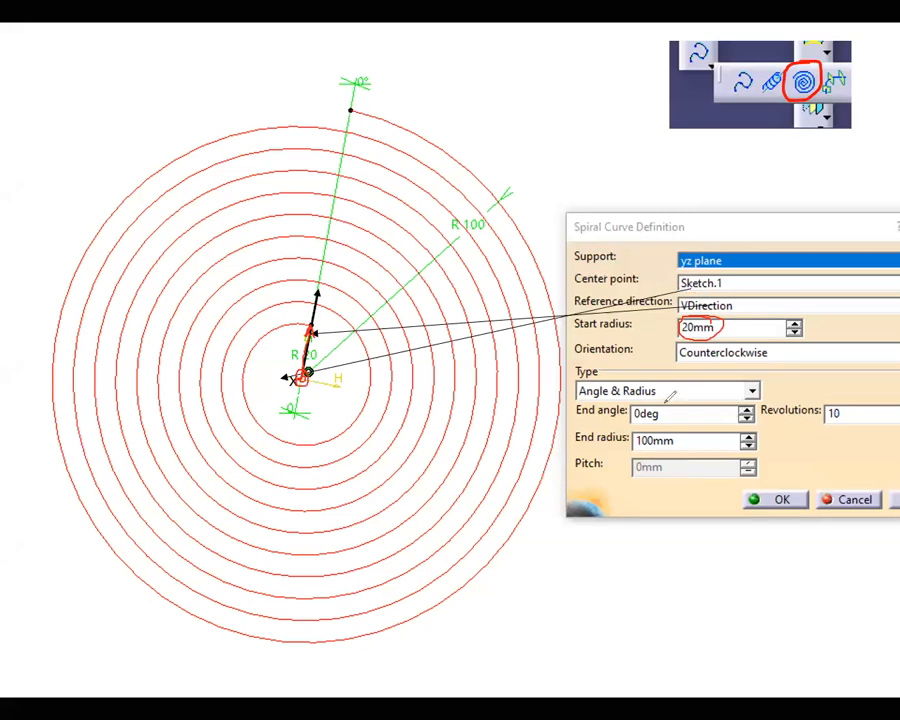
mouse_move(668, 433)
left_mouse_down()
mouse_move(650, 430)
mouse_move(694, 436)
mouse_move(638, 432)
left_mouse_up()
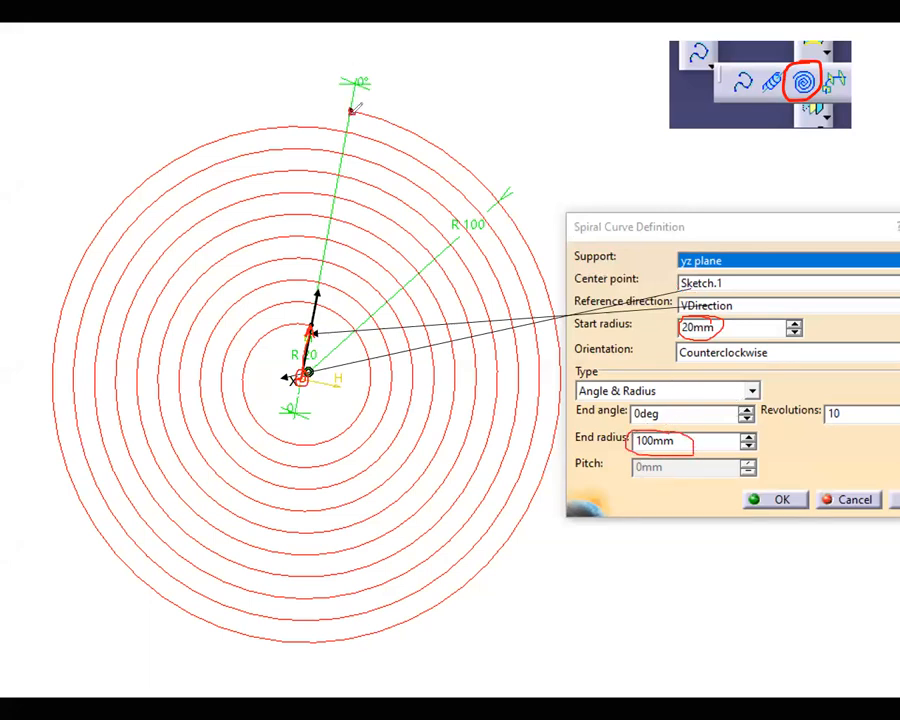
left_click_drag(347, 105, 358, 106)
Circle the 10 revolutions value, trace the spiral's first turn, and mark successive turns along the reference line
mouse_move(846, 400)
left_mouse_down()
mouse_move(826, 414)
mouse_move(845, 398)
left_mouse_up()
mouse_move(308, 327)
left_mouse_down()
mouse_move(268, 333)
mouse_move(246, 365)
mouse_move(242, 405)
mouse_move(288, 434)
mouse_move(348, 422)
mouse_move(367, 398)
mouse_move(346, 309)
mouse_move(316, 296)
left_mouse_up()
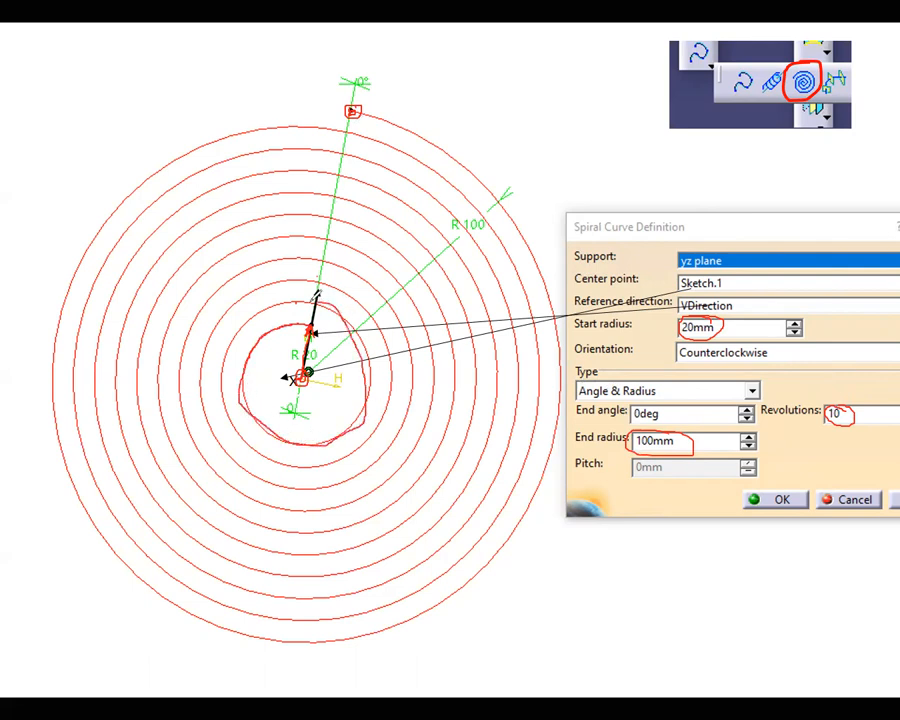
left_click(317, 278)
left_click(324, 236)
left_click(331, 208)
left_click(341, 167)
left_click(345, 151)
left_click(352, 129)
left_click(574, 54)
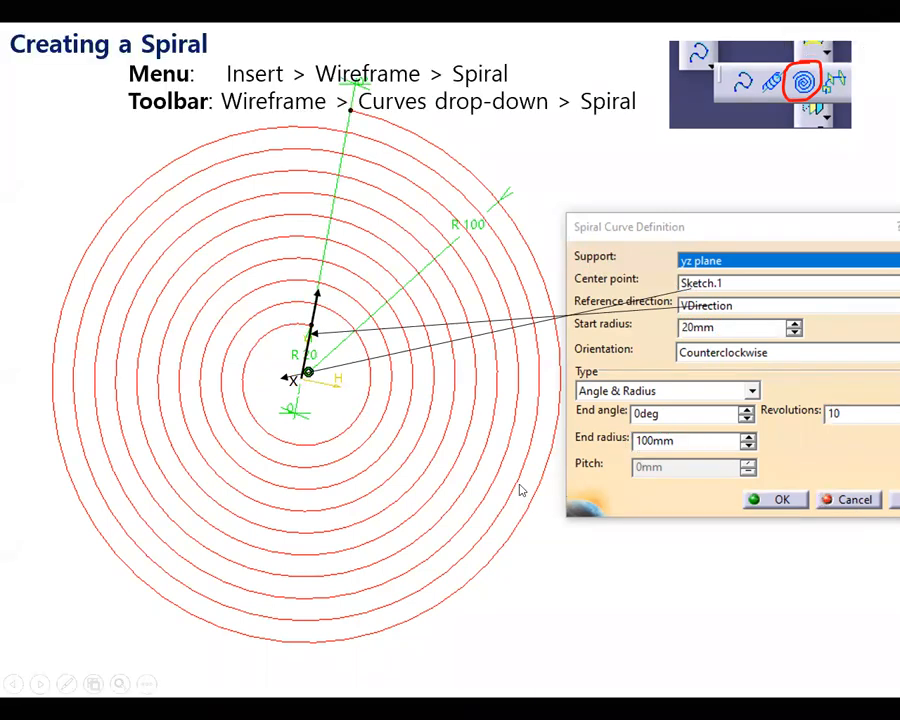
Leave the slide show, switch to CATIA V5, and close the part containing Sketch.1 and Sketch.2
key("Escape")
left_click(396, 706)
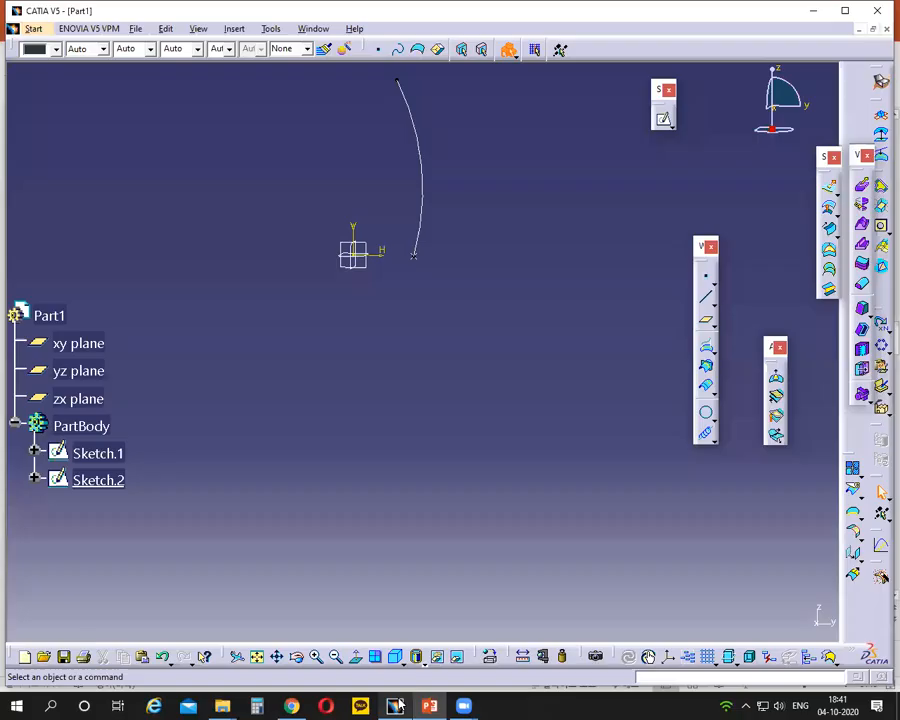
middle_click_drag(496, 349, 511, 398)
left_click(101, 458)
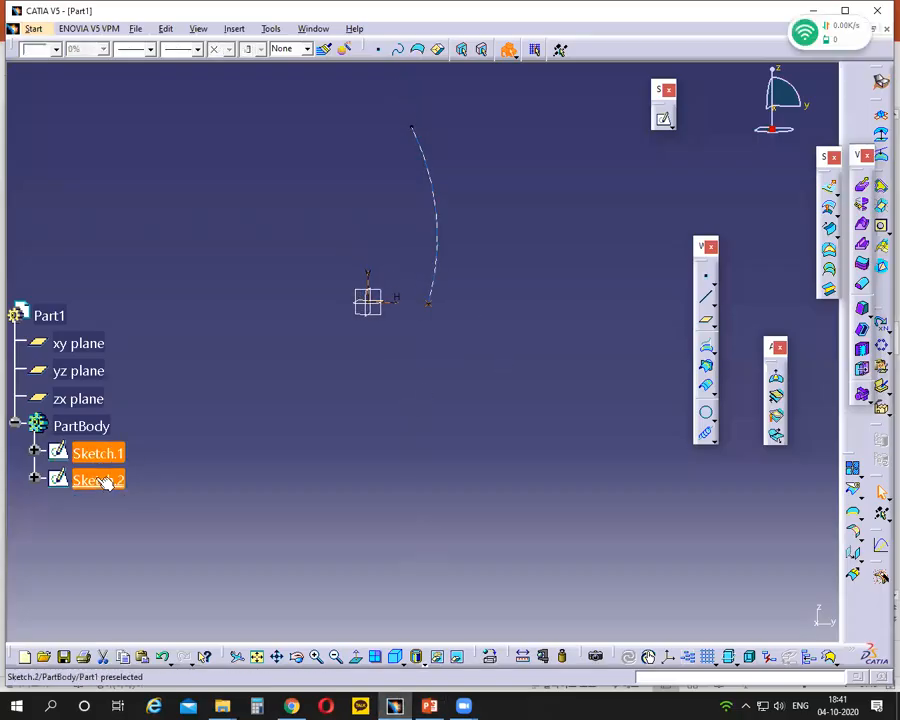
left_click(880, 30)
left_click(490, 377)
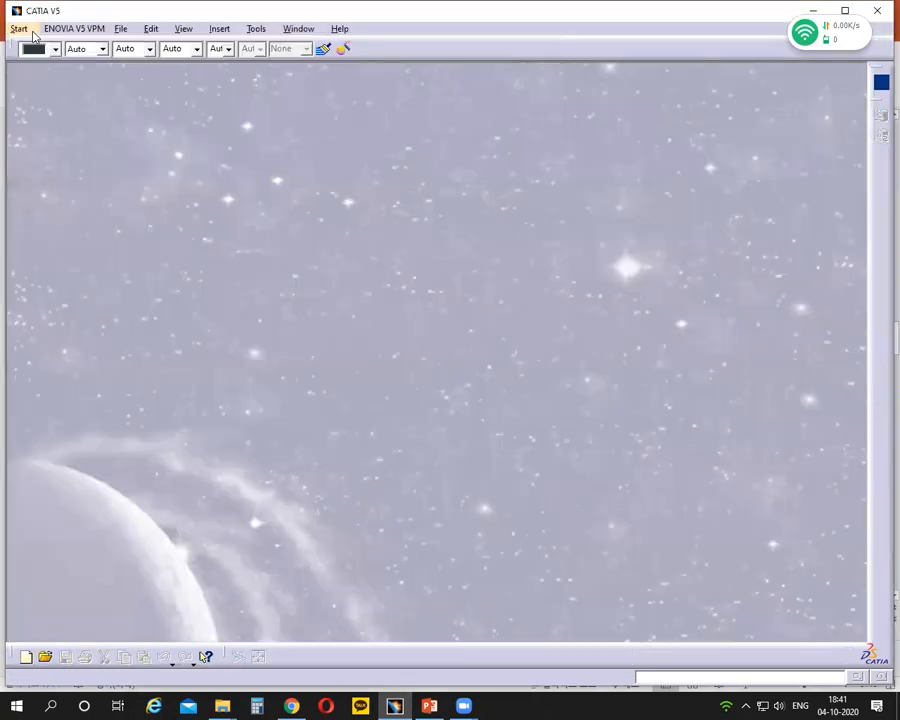
Create a new Generative Shape Design part named Part1 with hybrid design enabled
left_click(30, 31)
mouse_move(125, 63)
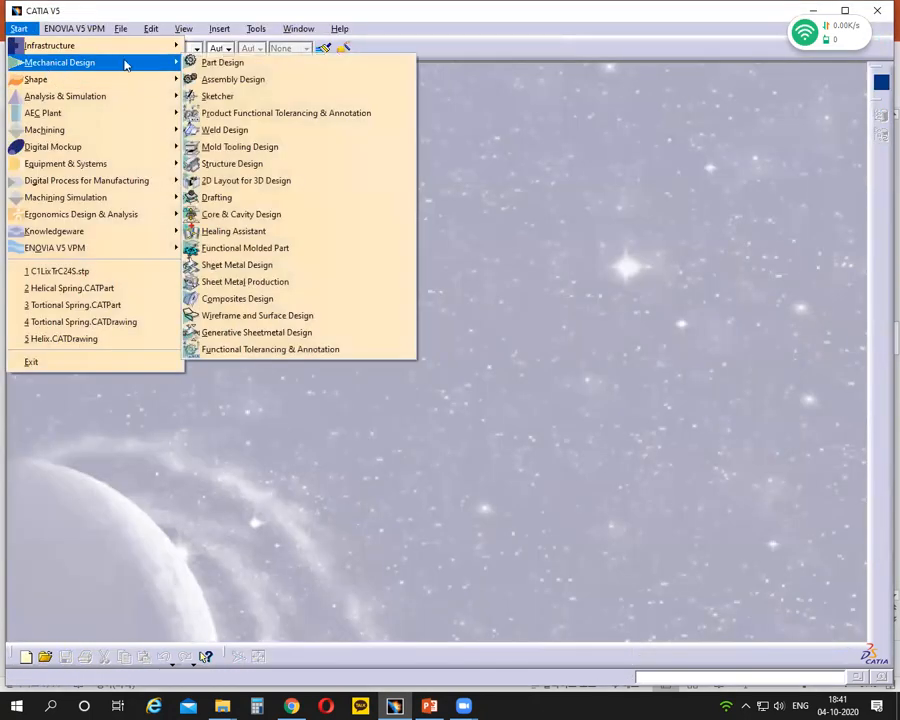
mouse_move(178, 81)
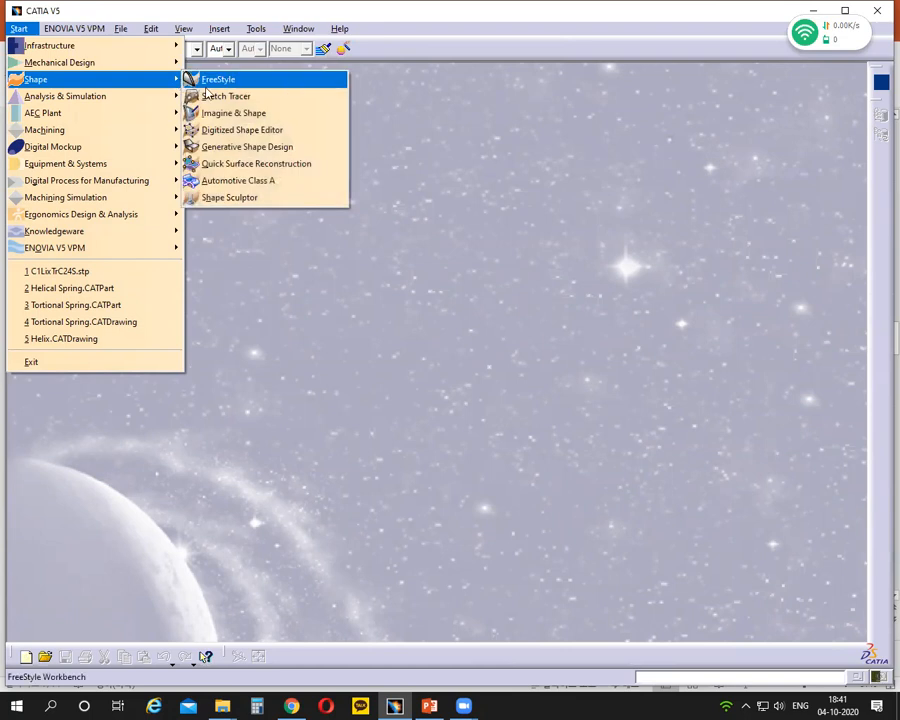
left_click(234, 147)
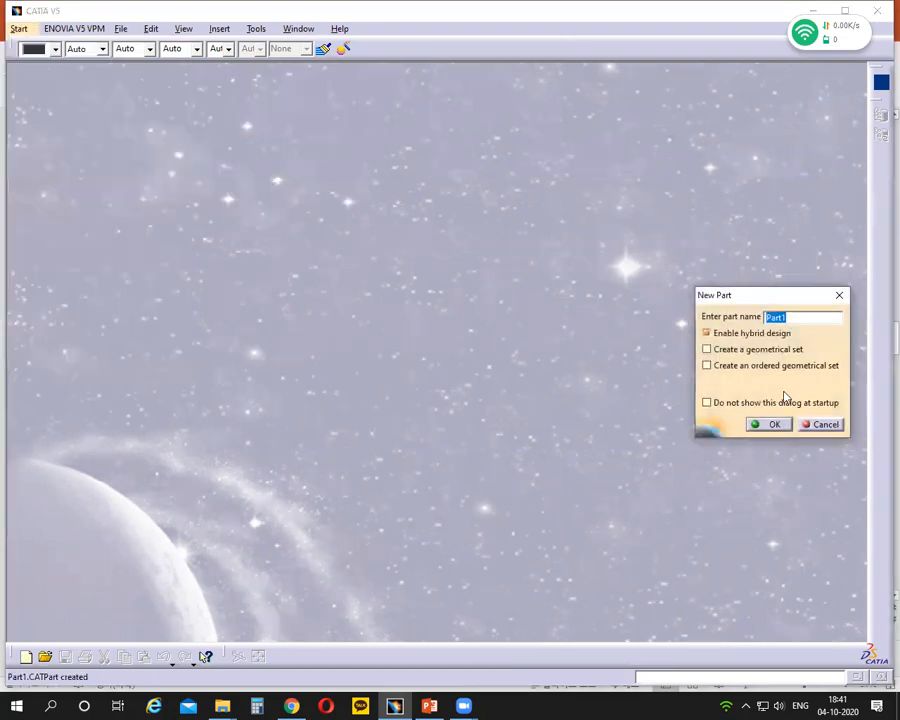
left_click(776, 431)
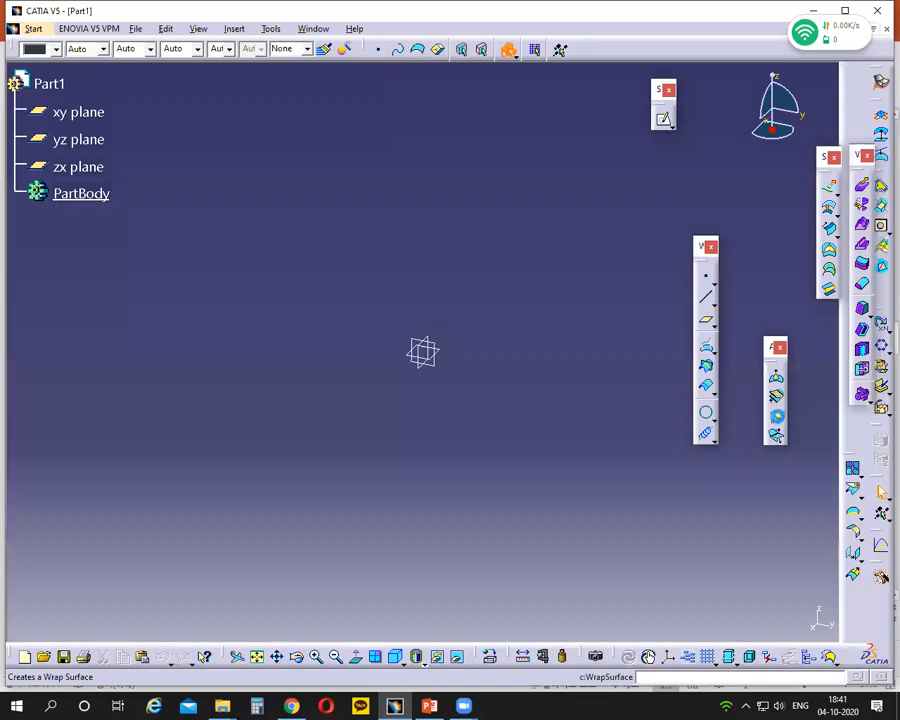
left_click(428, 360)
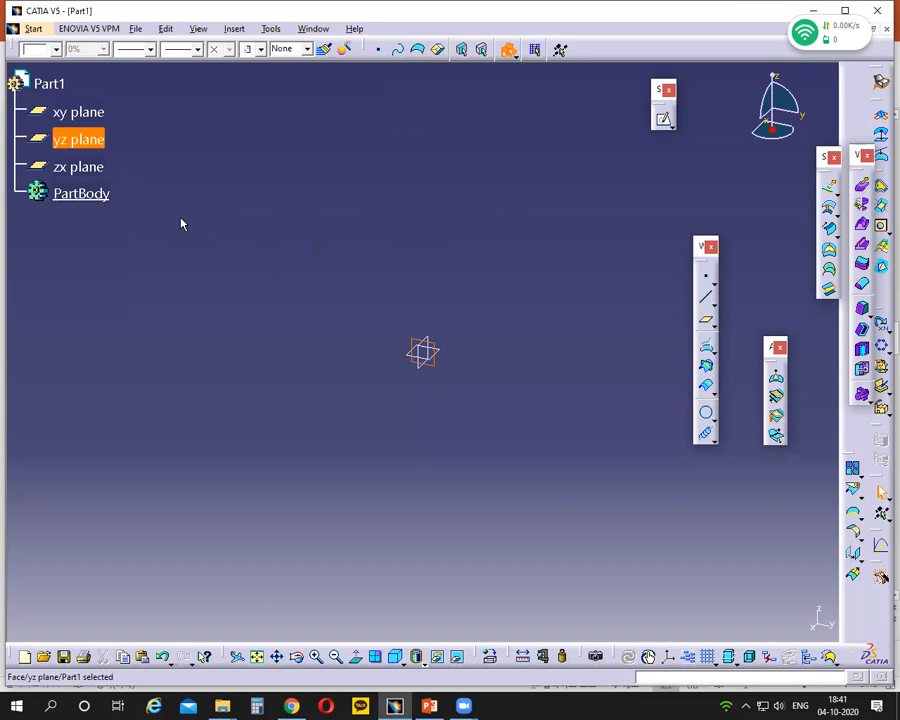
left_click(263, 209)
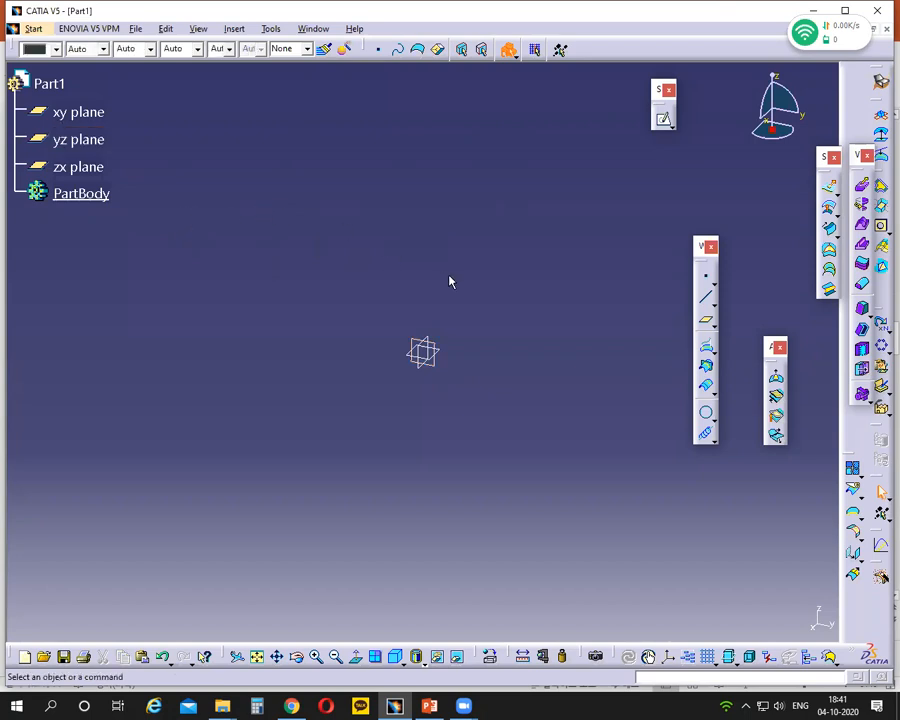
left_click(711, 437)
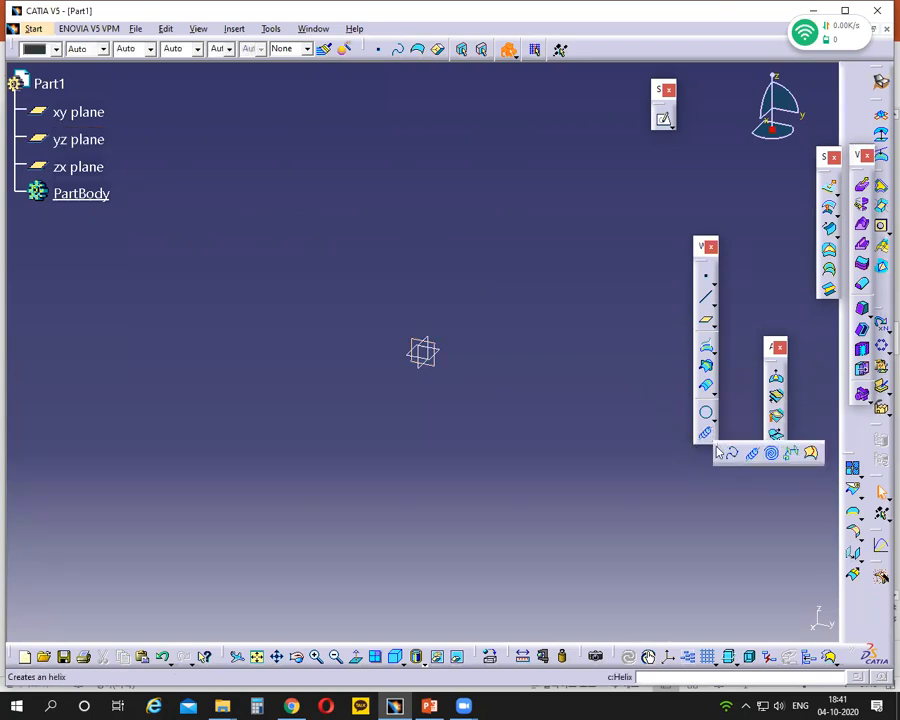
left_click(773, 454)
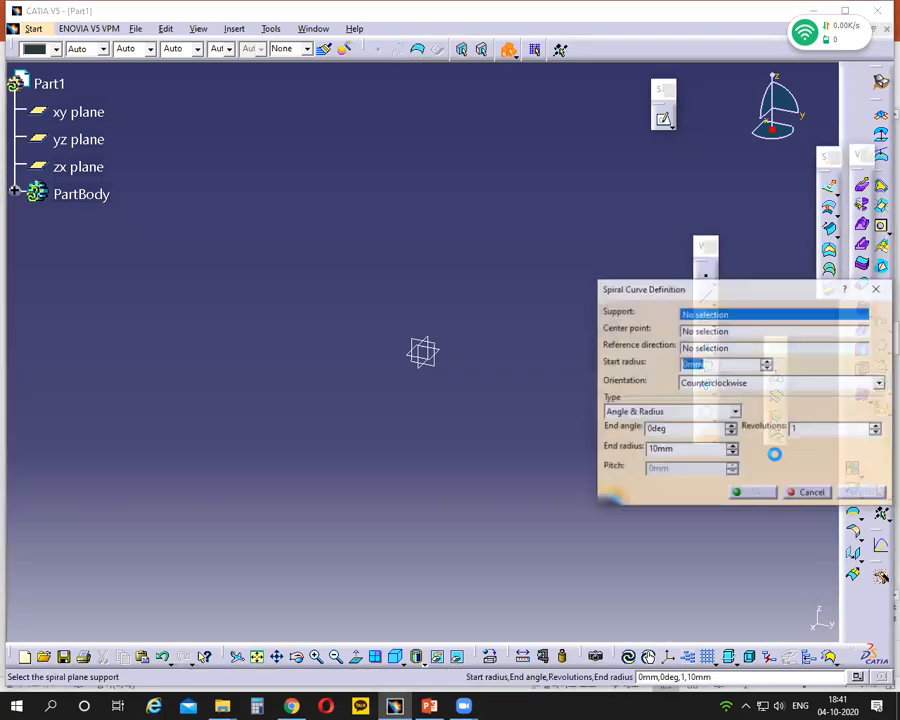
left_click(437, 370)
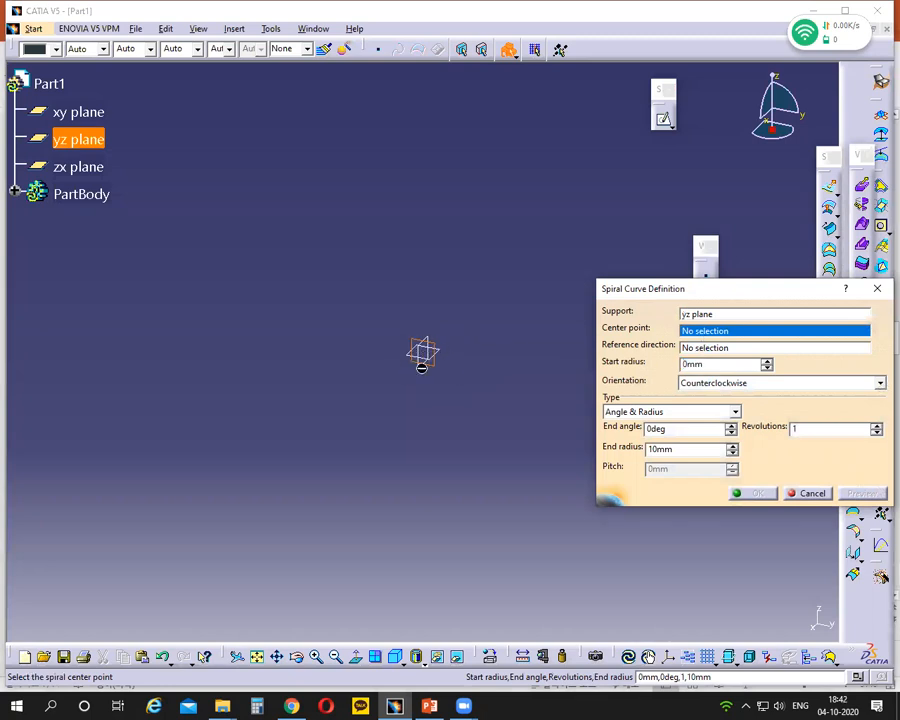
left_click(808, 494)
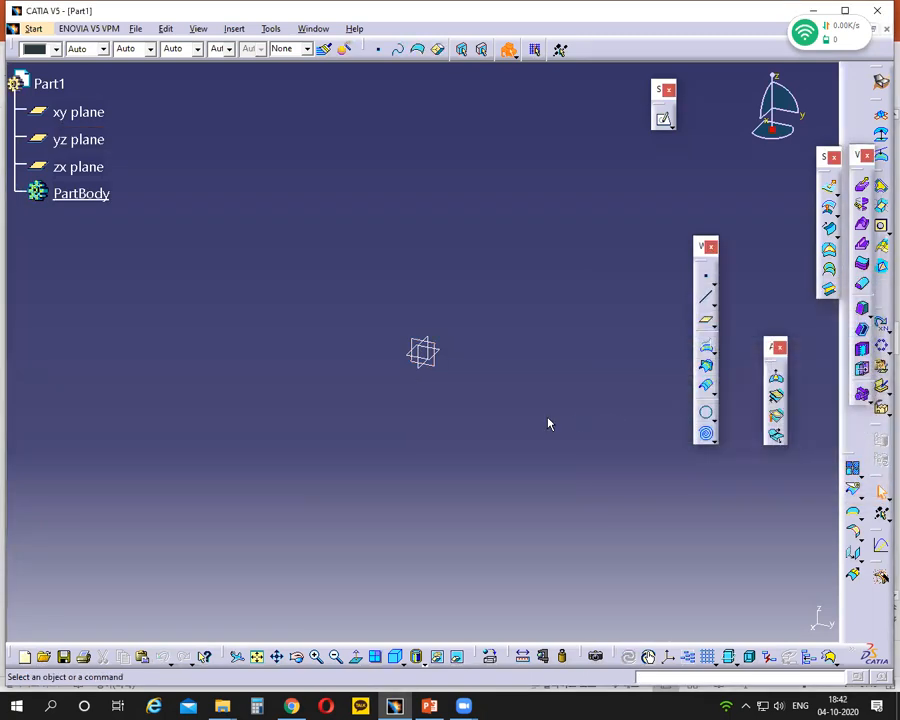
Sketch a point at the origin on the yz plane and exit the sketch
left_click(428, 358)
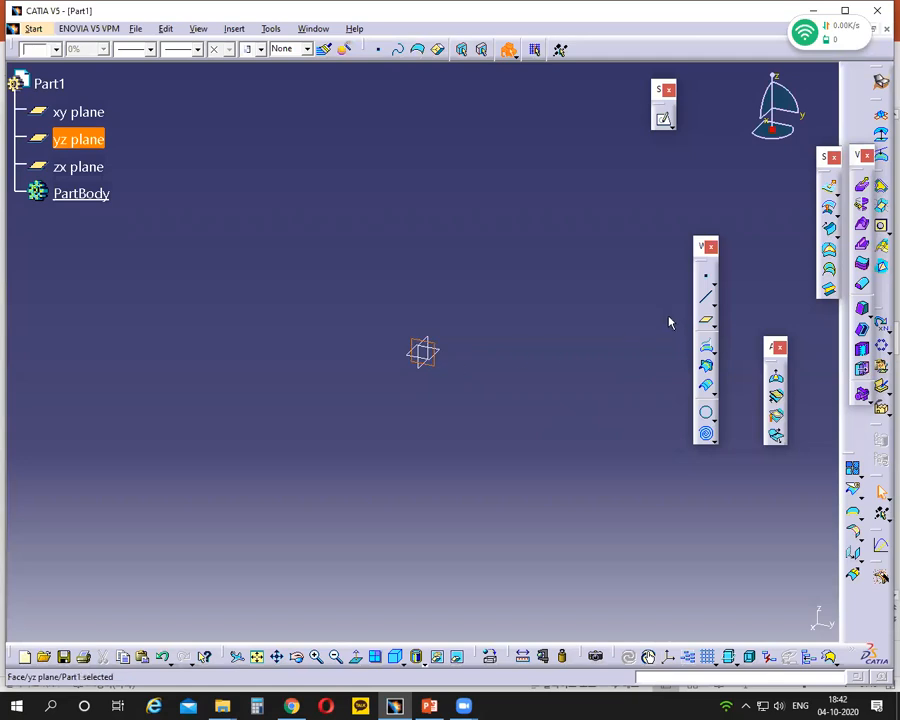
left_click(664, 126)
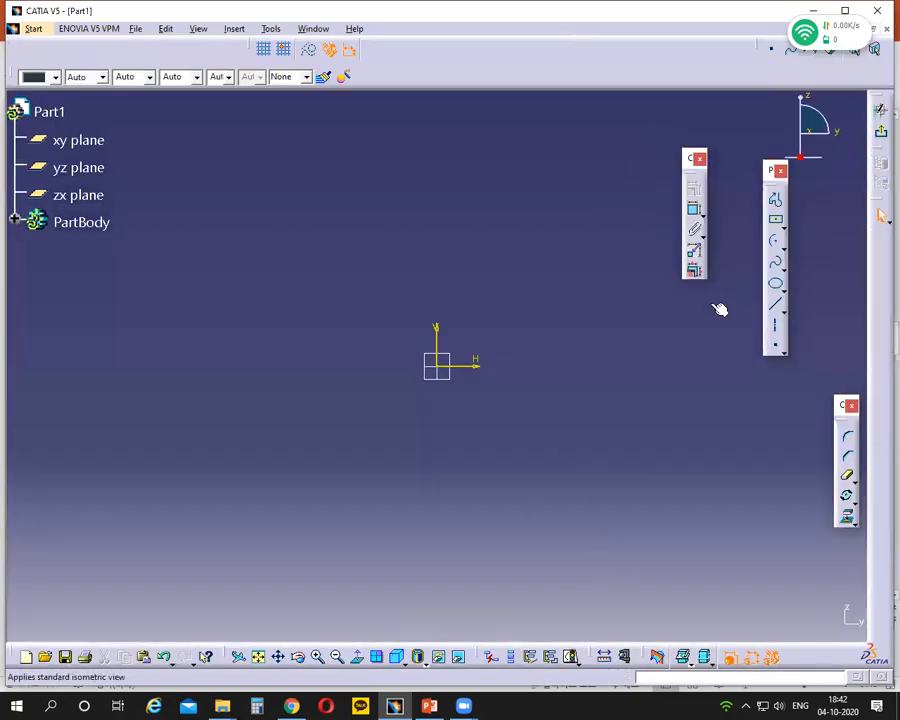
left_click(775, 324)
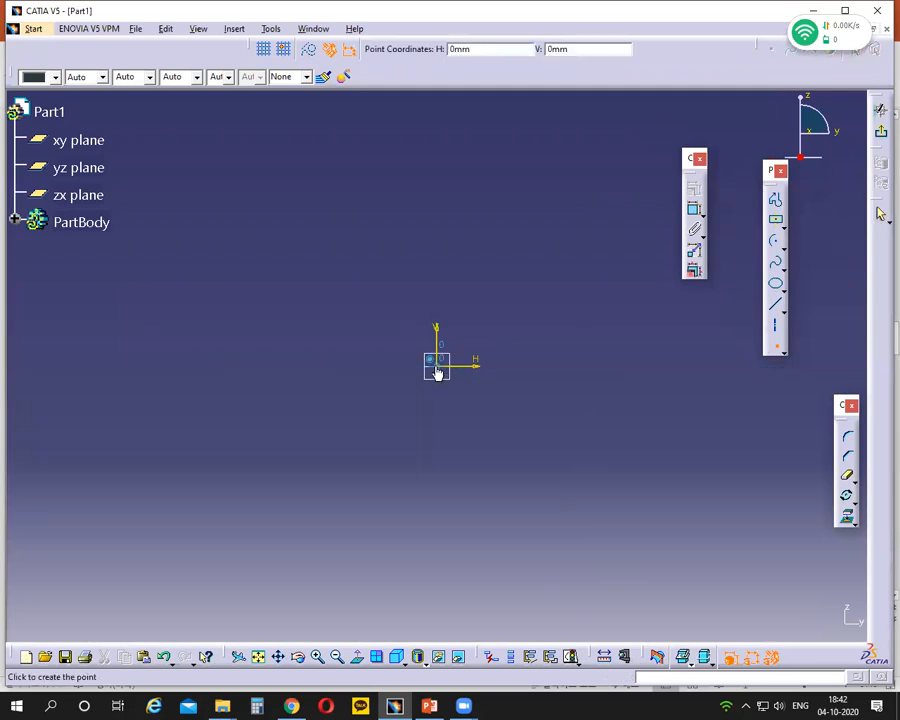
left_click(438, 364)
left_click(880, 110)
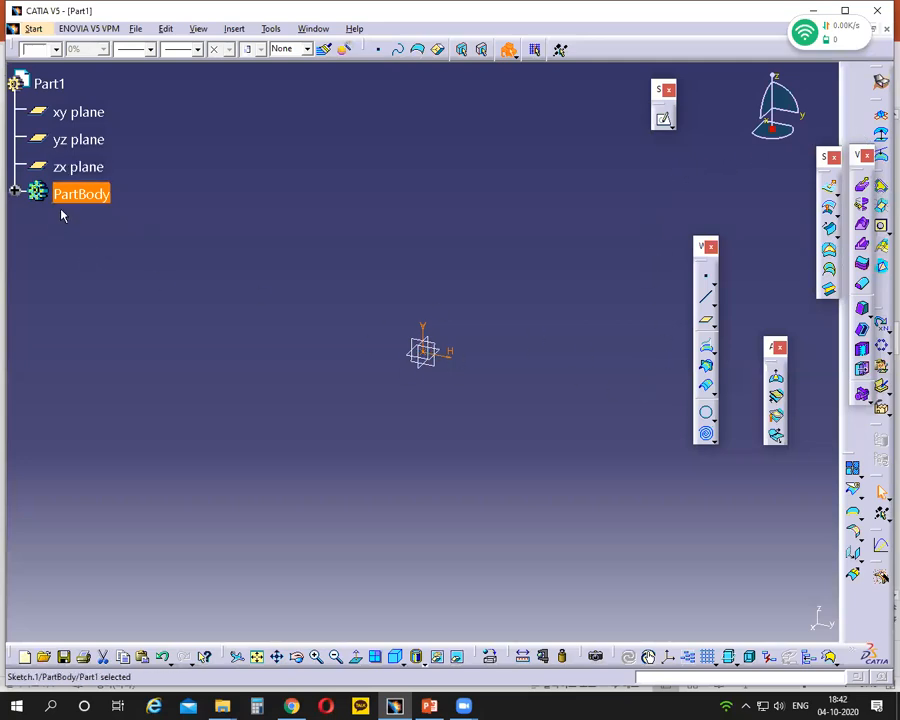
Start a spiral with the yz plane as support, Sketch.1 as center point and the sketch's horizontal direction as reference
left_click(707, 435)
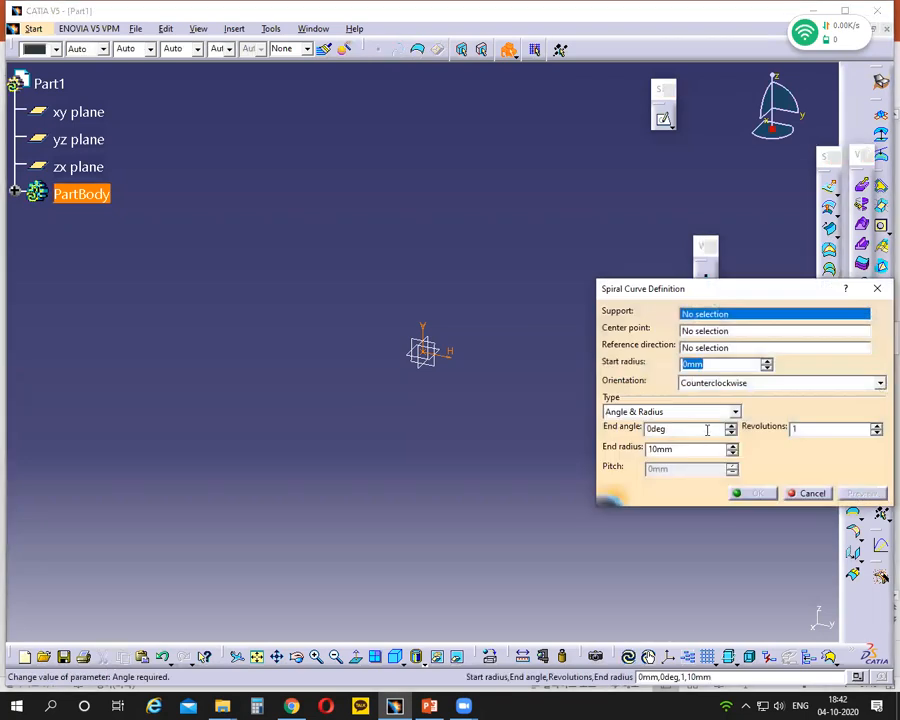
left_click(438, 370)
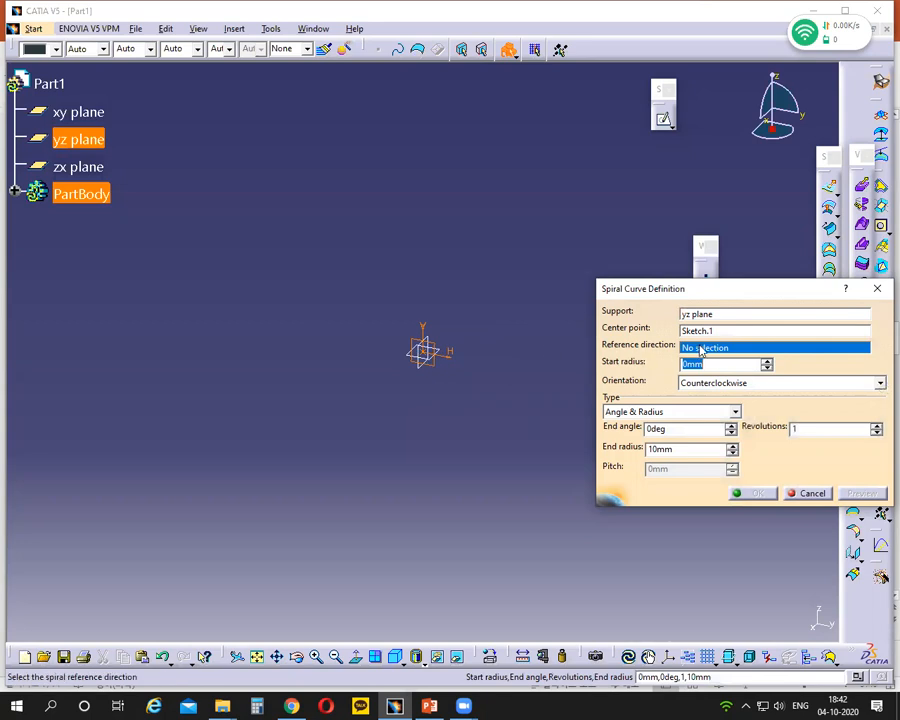
left_click(452, 354)
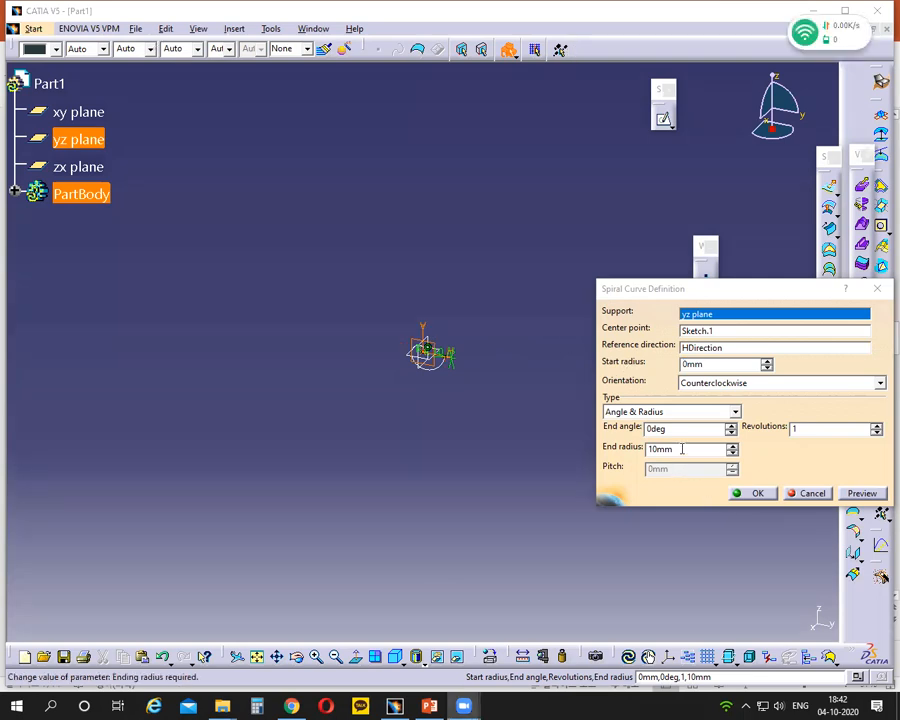
Set the spiral's end radius to 200 mm and its start radius to 20 mm
double_click(645, 449)
type("20")
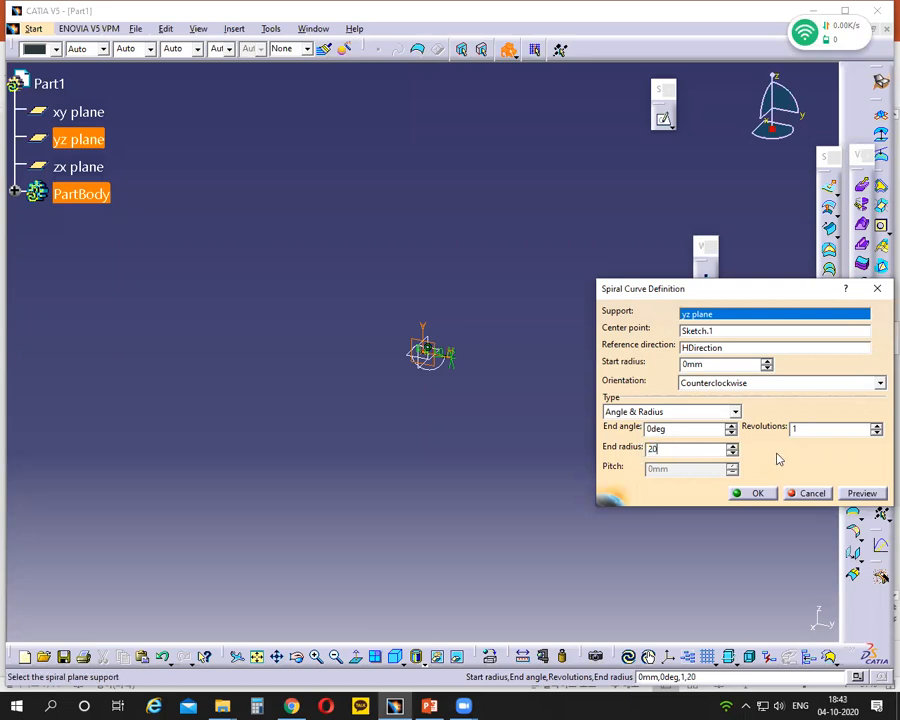
double_click(638, 449)
type("200")
left_click(682, 366)
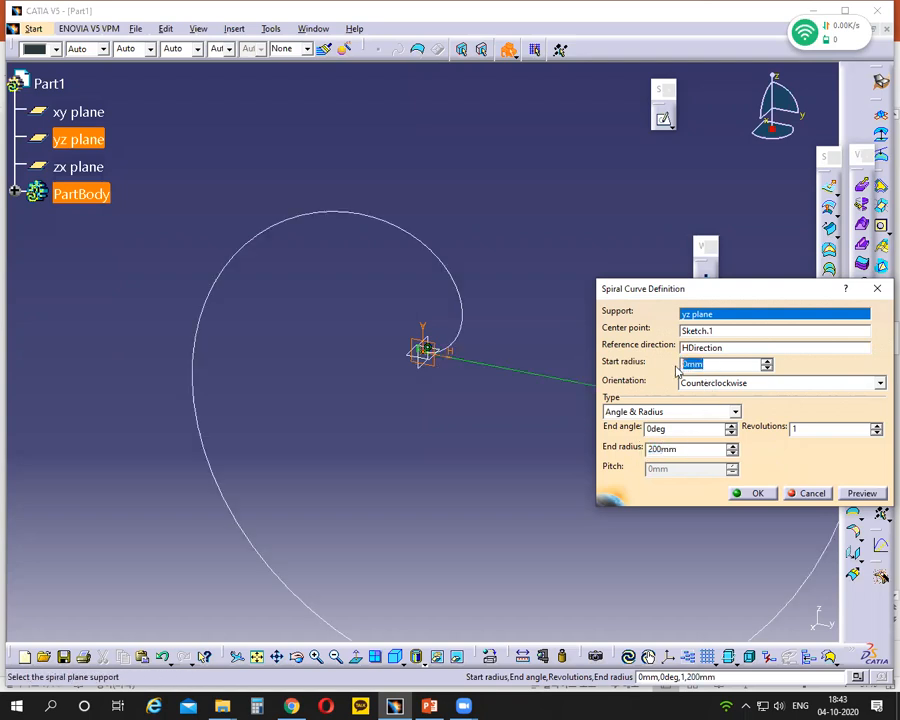
type("20")
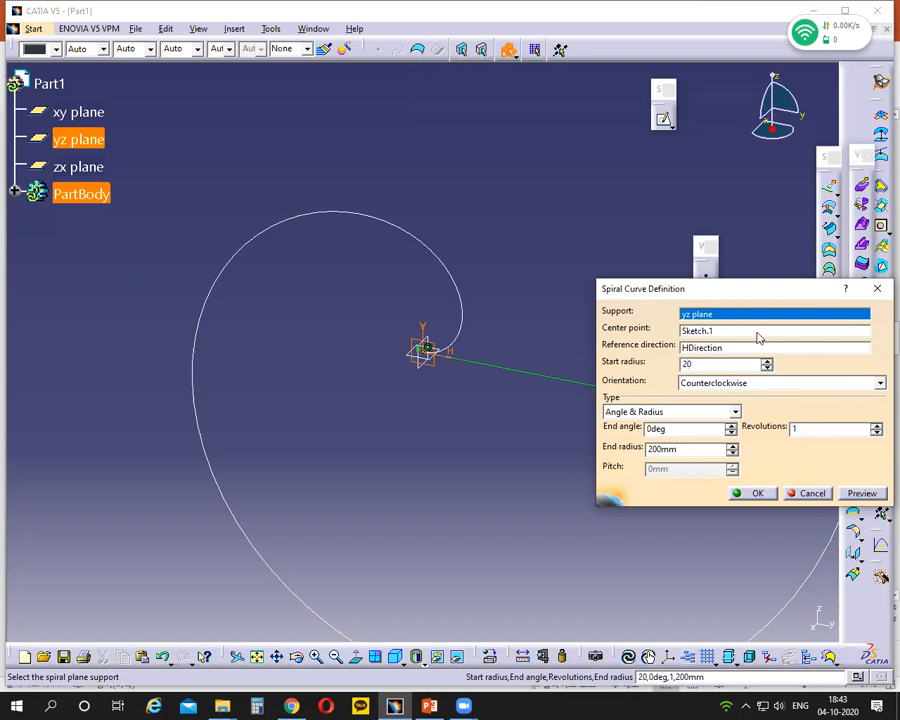
left_click(571, 284)
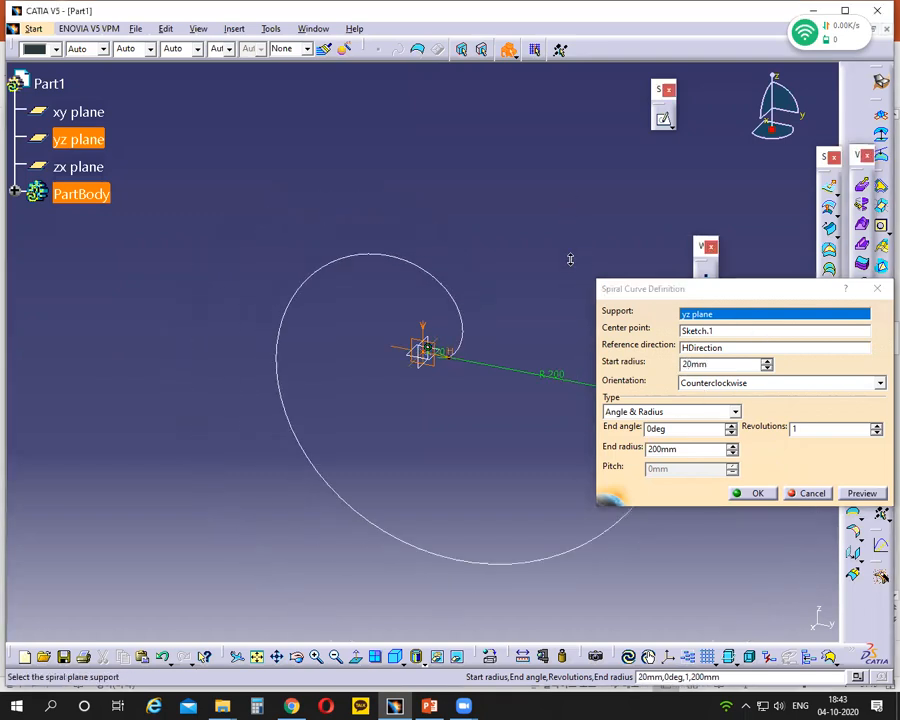
Set the spiral to 10 revolutions and create it
left_click_drag(713, 294, 796, 341)
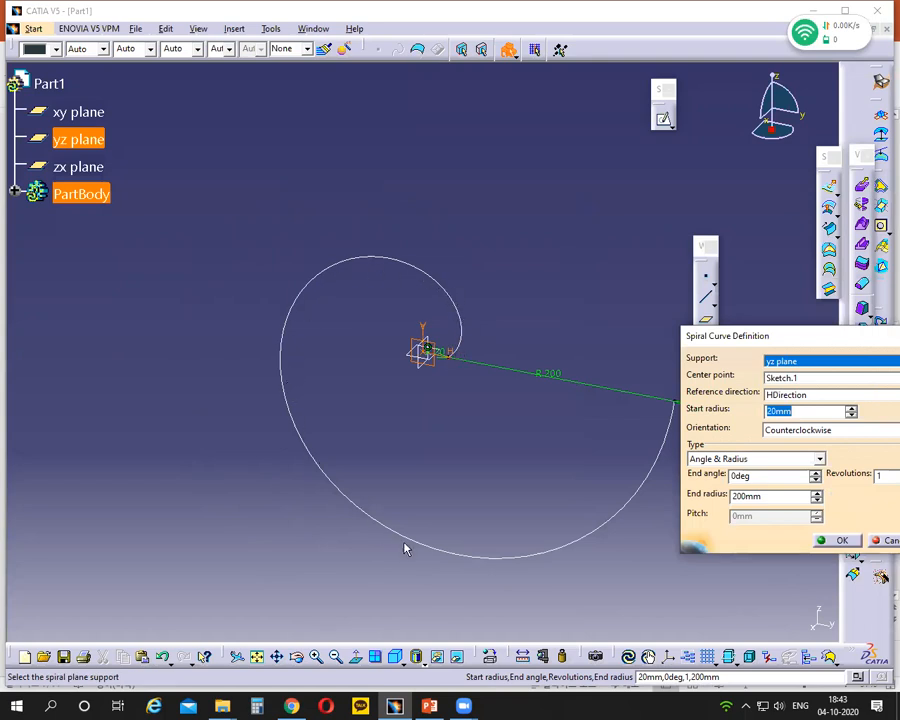
left_click_drag(781, 338, 599, 137)
left_click(708, 278)
type("0")
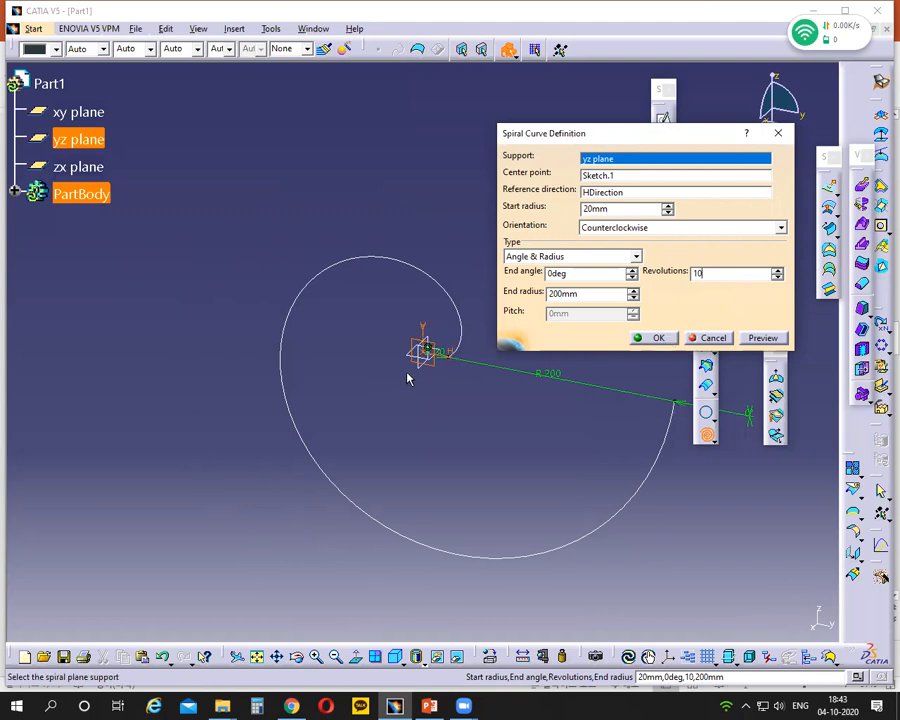
left_click(656, 338)
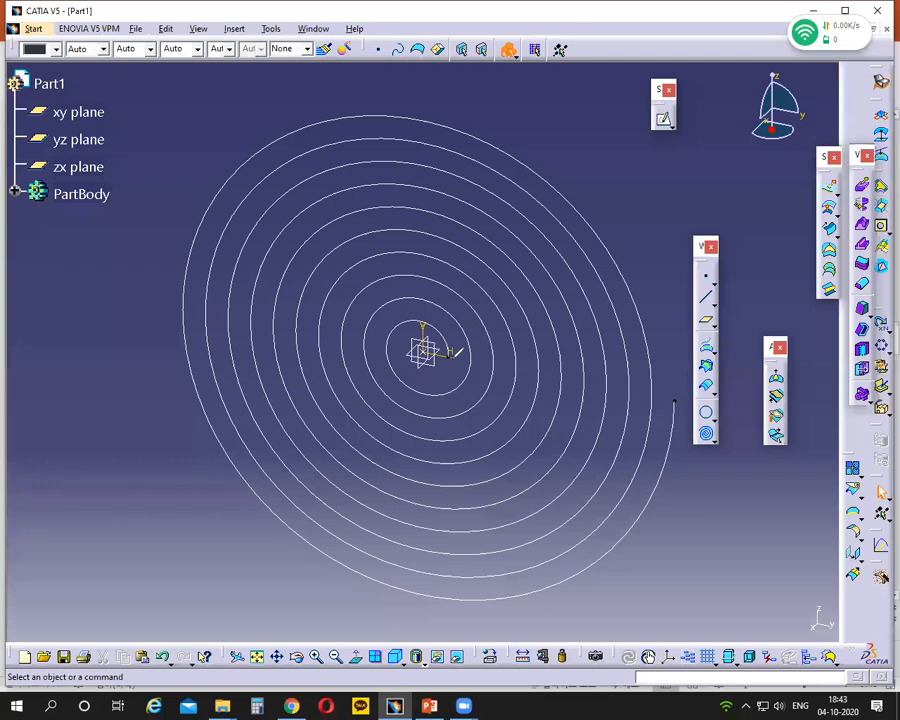
Annotate the spiral's inner turn, rectangular profiles at both ends and the Sweep tool, and clear the marks
left_click_drag(449, 355, 448, 343)
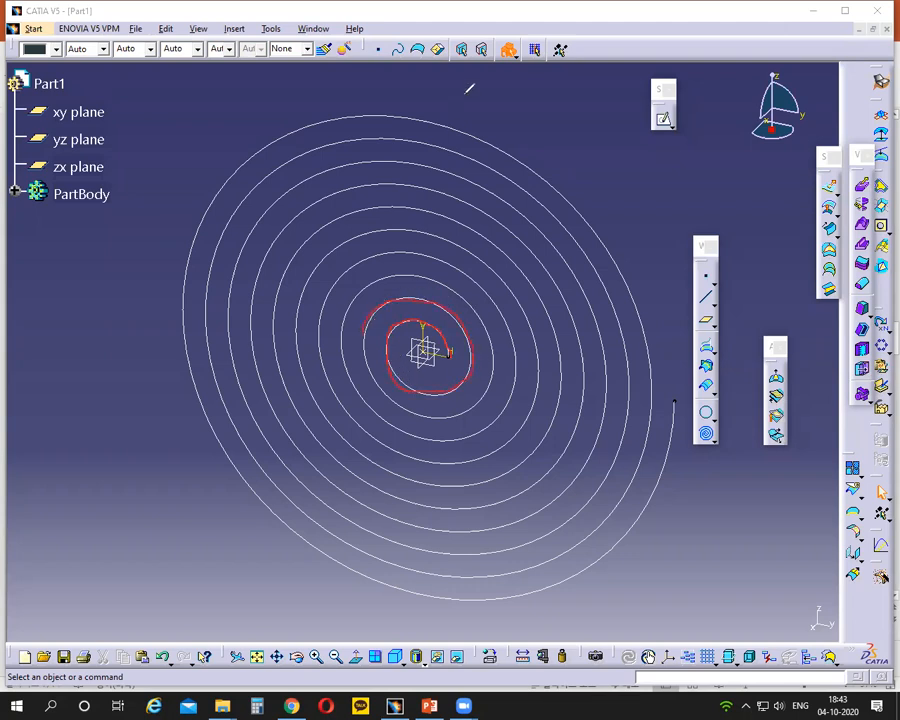
left_click(573, 62)
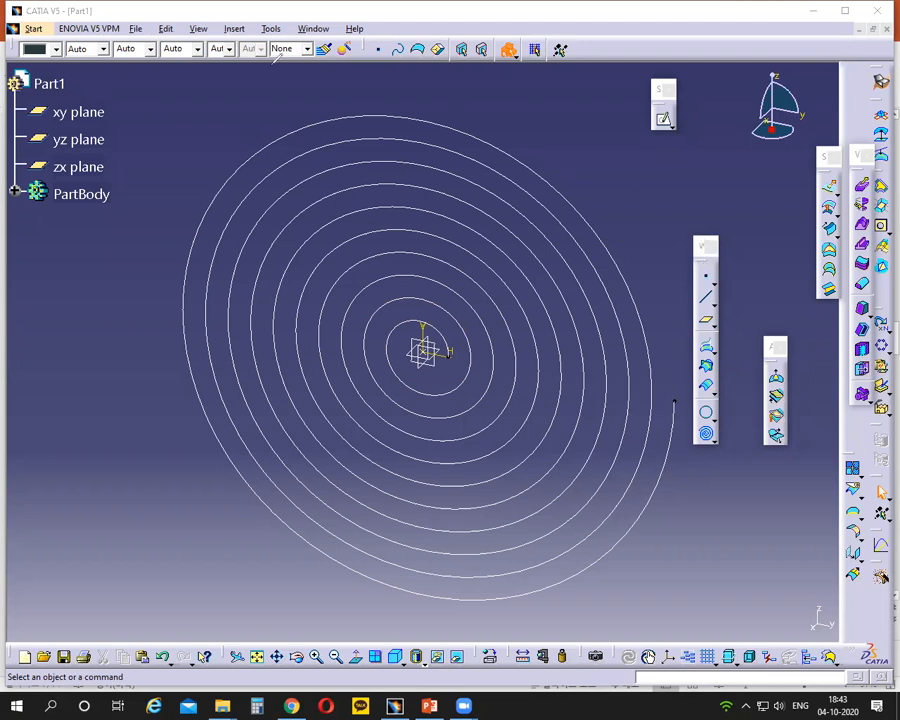
left_click_drag(697, 246, 757, 164)
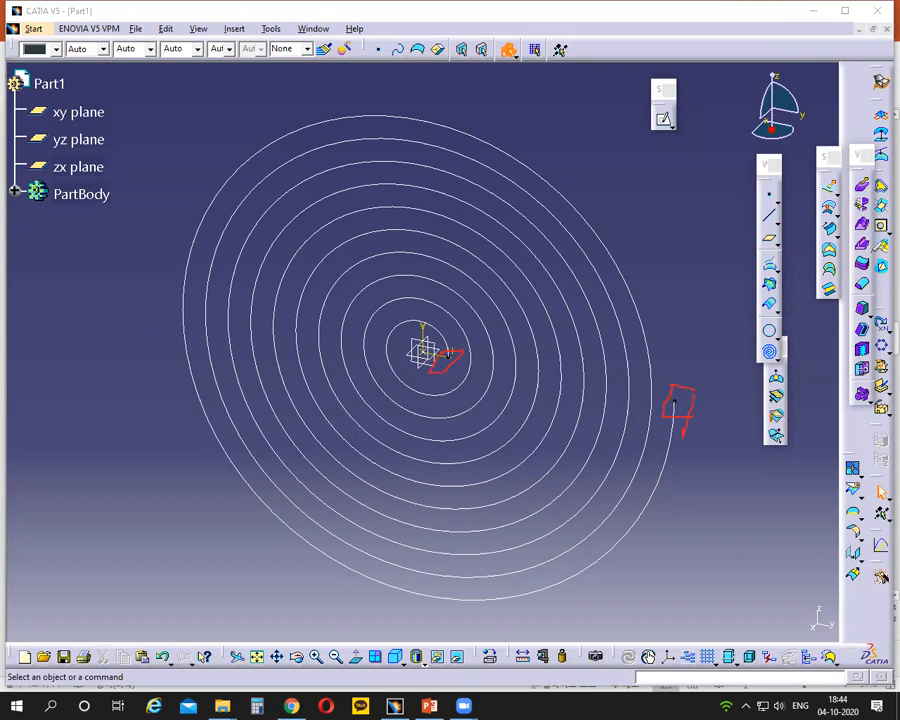
mouse_move(868, 239)
left_mouse_down()
mouse_move(851, 249)
mouse_move(871, 241)
mouse_move(860, 238)
left_mouse_up()
mouse_move(444, 325)
left_mouse_down()
mouse_move(412, 318)
mouse_move(416, 381)
left_mouse_up()
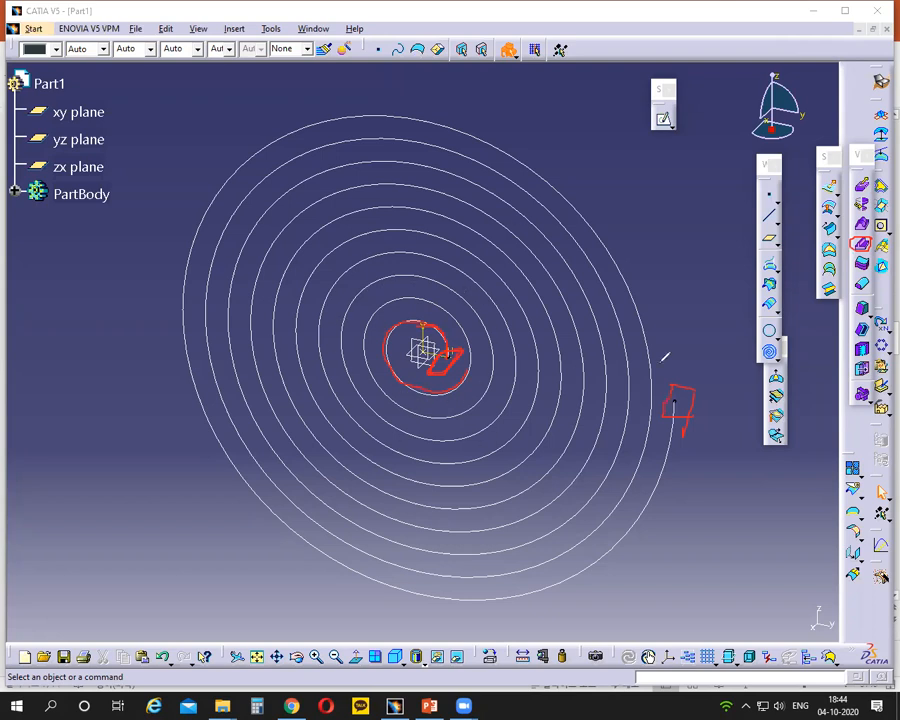
left_click(580, 62)
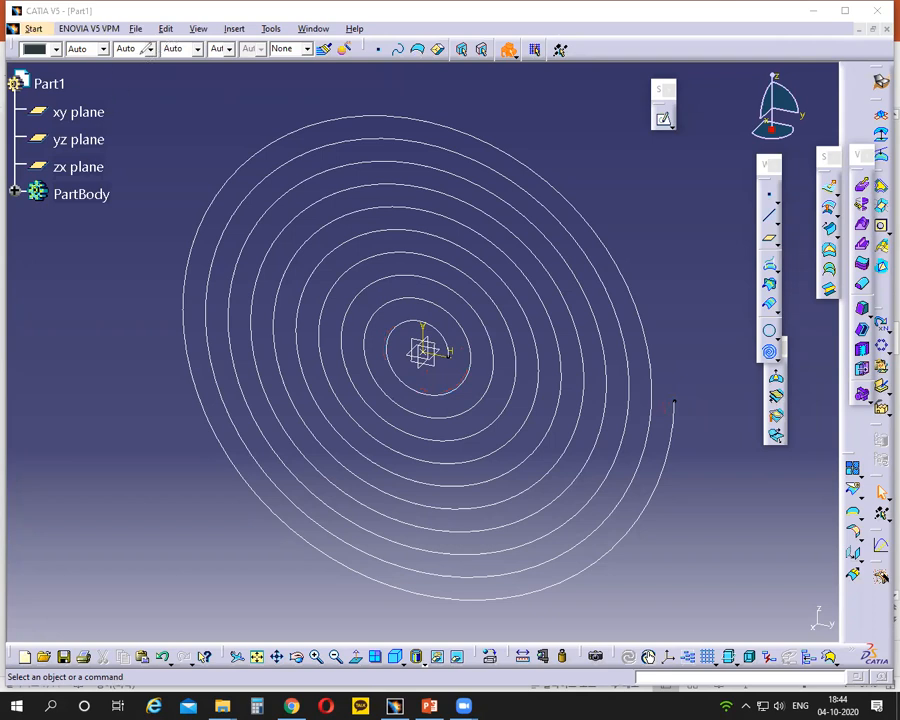
Reopen Spiral.1's definition and review its center point, start radius, end radius and revolutions, keeping the settings as they are
left_click(14, 191)
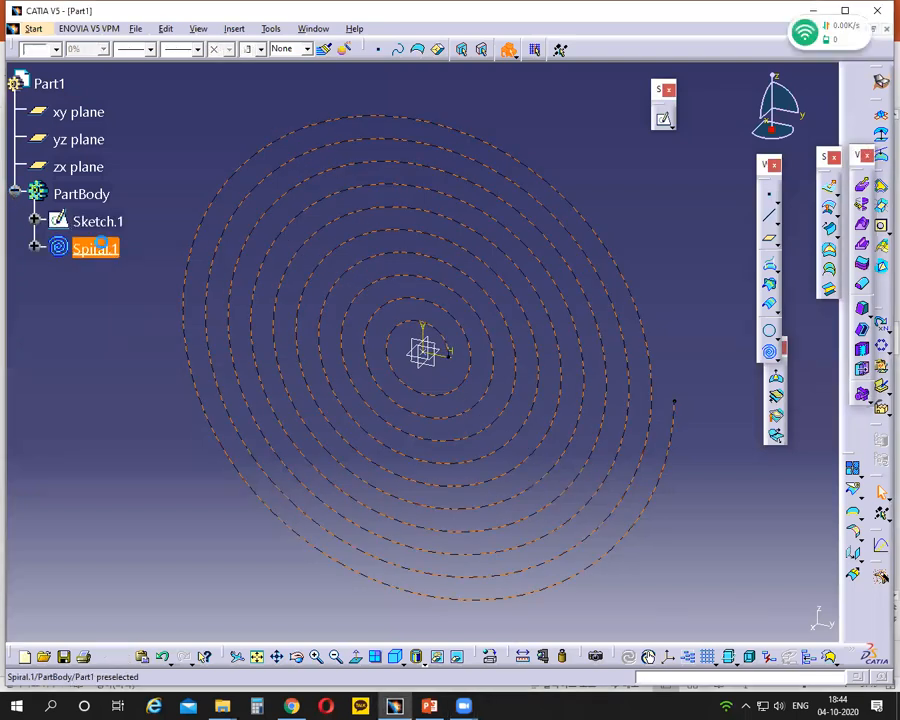
double_click(95, 249)
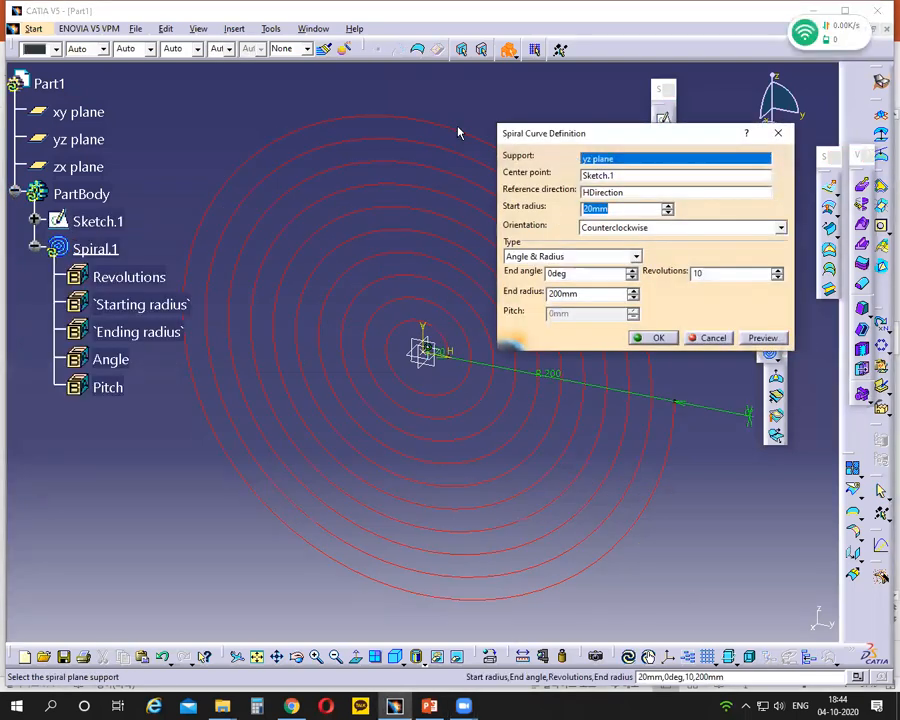
mouse_move(590, 169)
left_mouse_down()
mouse_move(584, 176)
mouse_move(613, 181)
mouse_move(588, 167)
left_mouse_up()
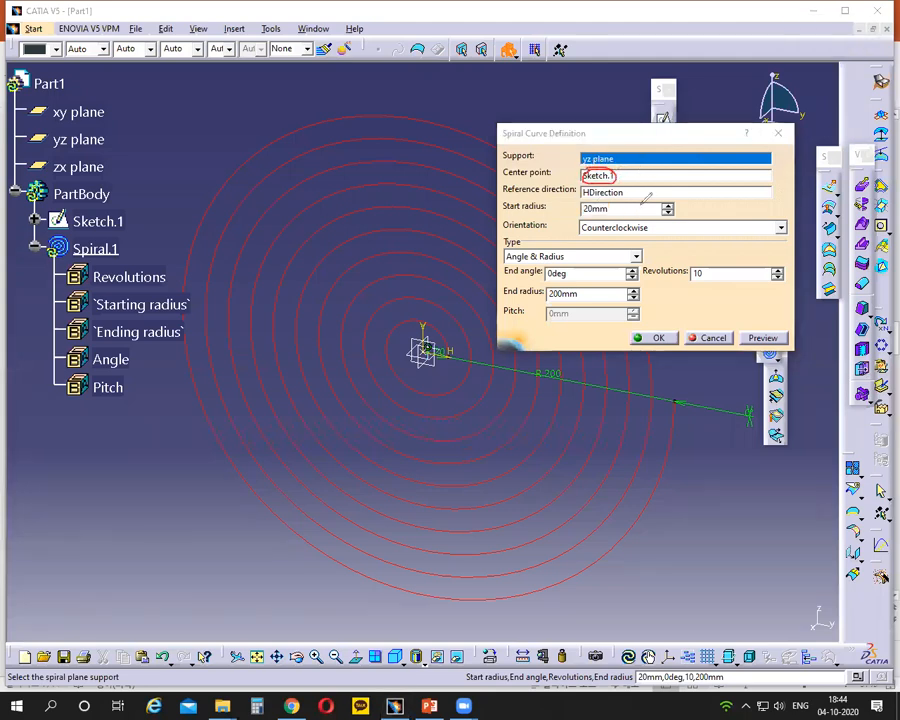
left_click(442, 102)
left_click_drag(440, 100, 447, 96)
mouse_move(452, 88)
left_mouse_down()
mouse_move(458, 110)
mouse_move(474, 80)
mouse_move(400, 110)
mouse_move(496, 82)
mouse_move(364, 97)
mouse_move(481, 72)
left_mouse_up()
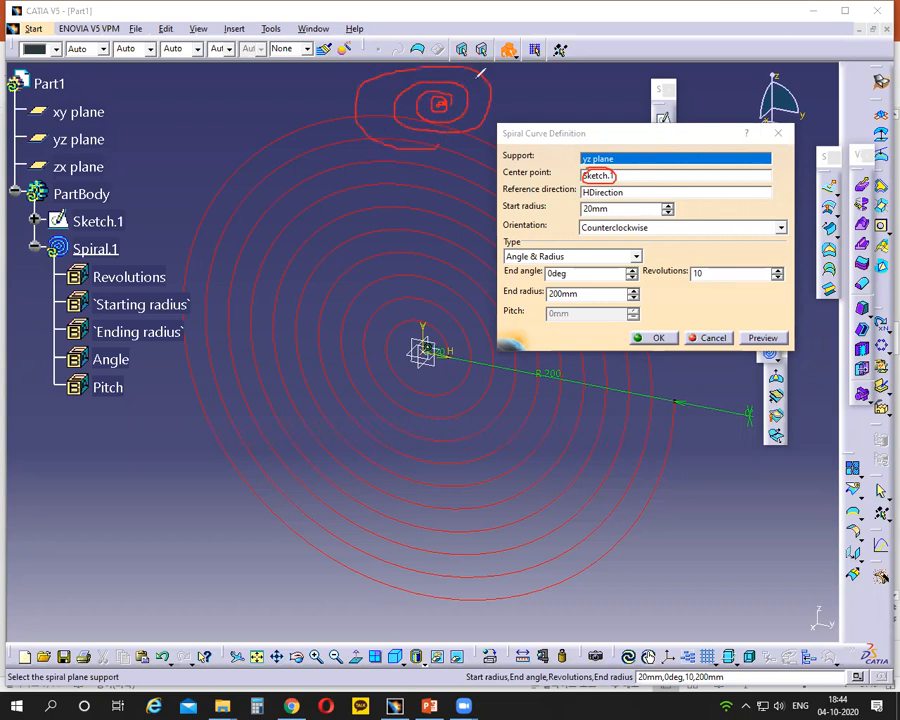
key("e")
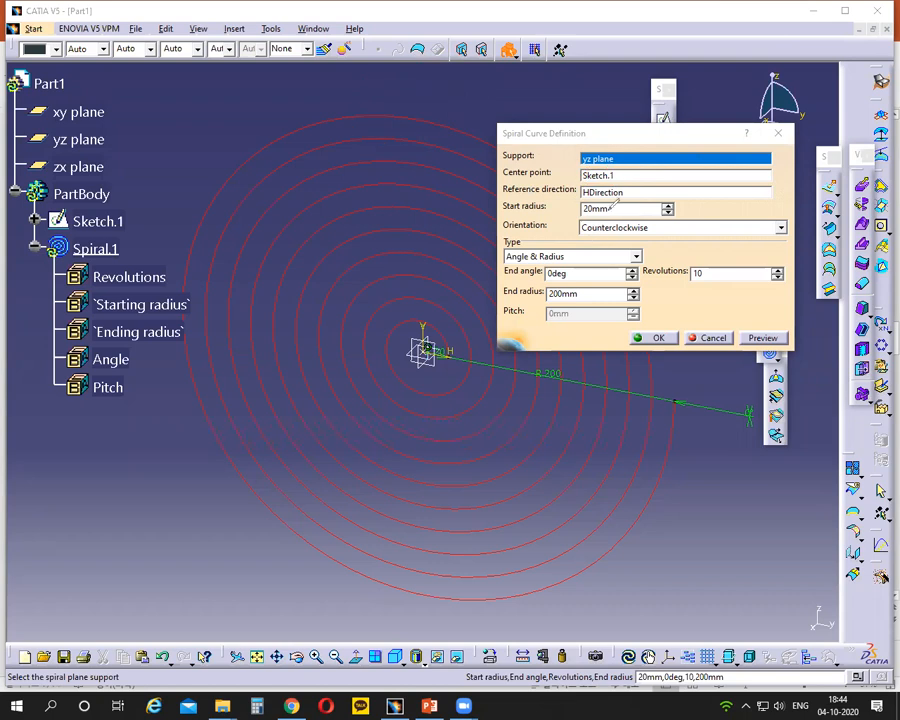
left_click_drag(613, 208, 636, 185)
mouse_move(583, 290)
left_mouse_down()
mouse_move(592, 297)
mouse_move(613, 285)
left_mouse_up()
left_click_drag(704, 272, 719, 265)
left_click(652, 338)
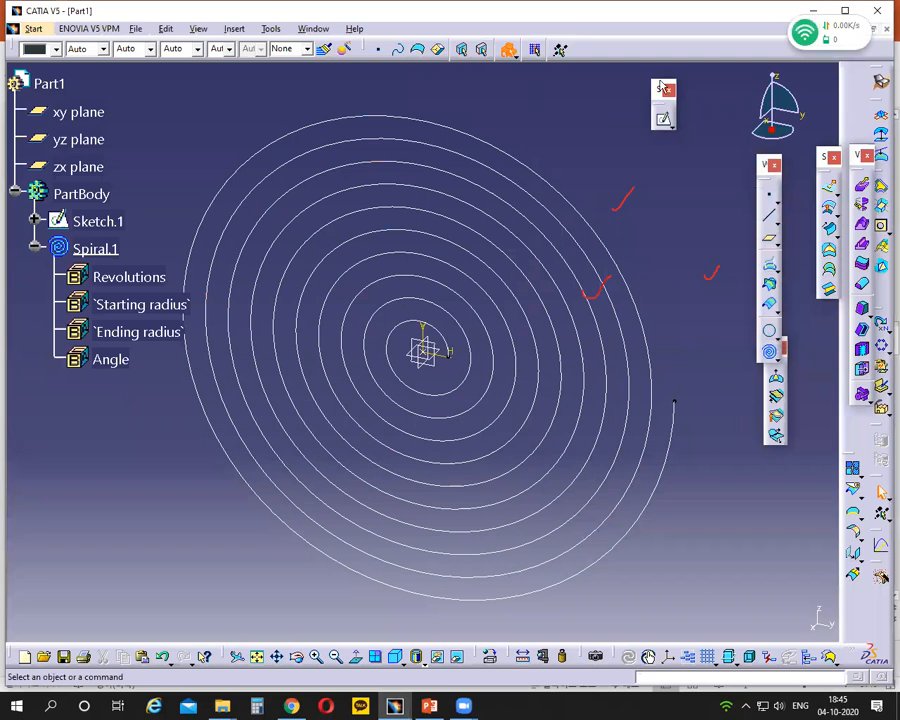
Close the part without saving and switch to PowerPoint to show the "Creating a Connect Curve" slide
left_click(885, 29)
left_click(482, 381)
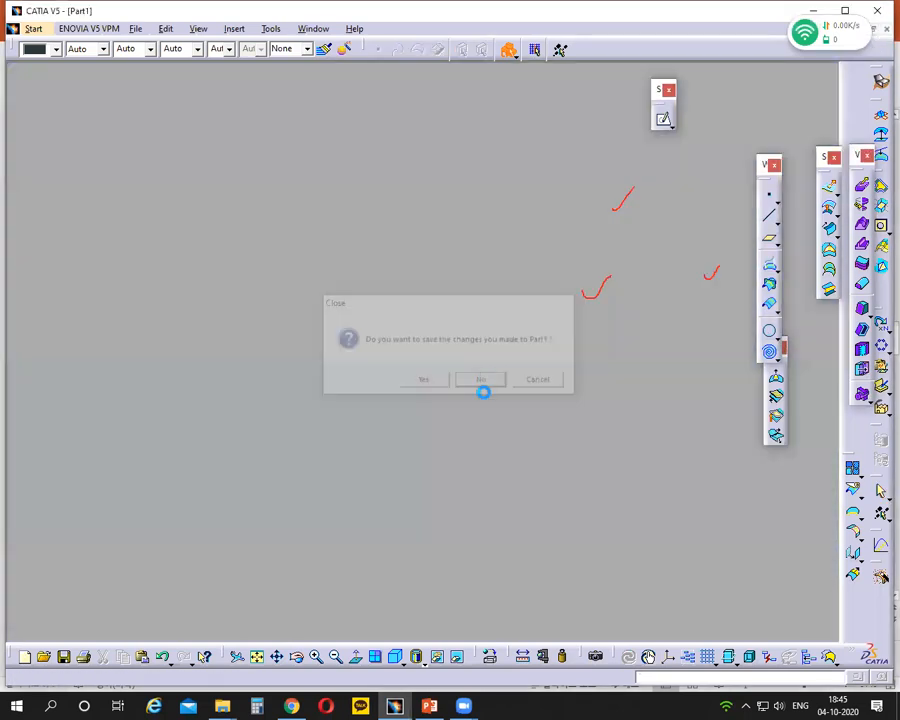
key("alt+Tab")
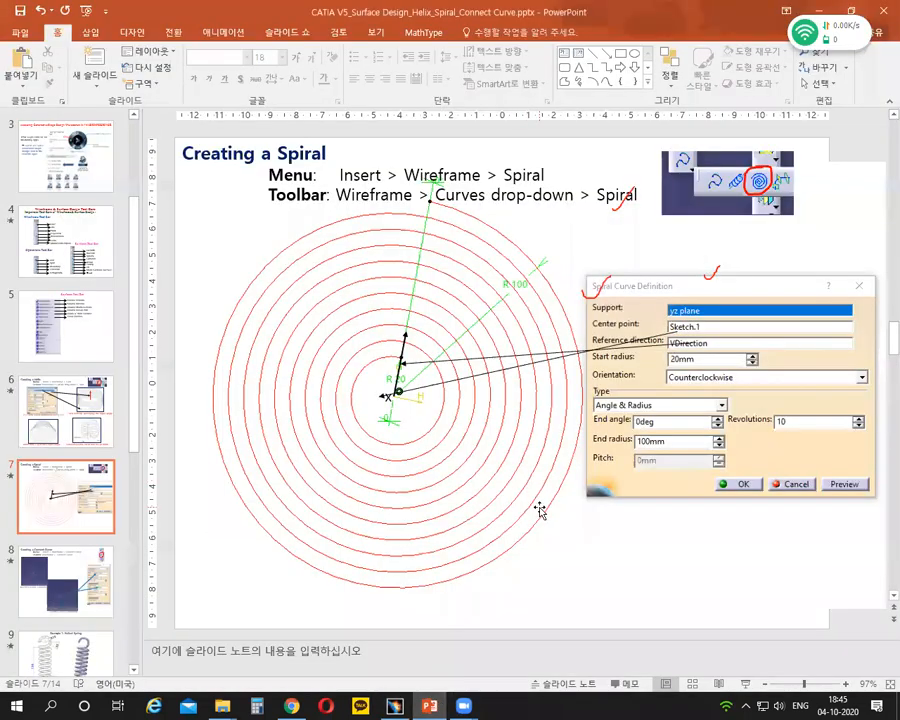
scroll(540, 511, "down", 1)
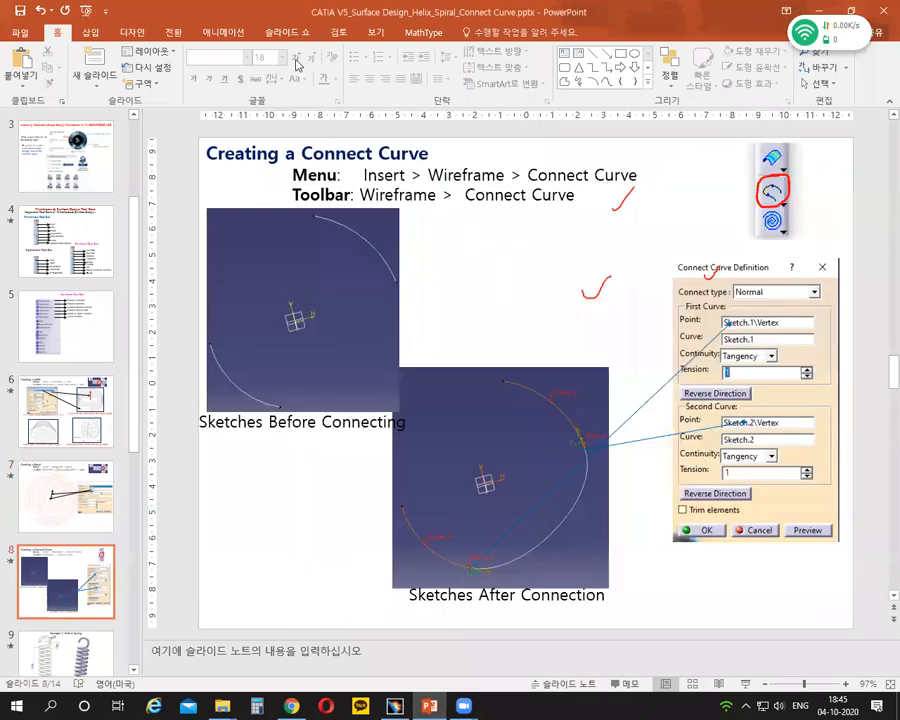
Clear the old annotations, trace both arcs in the before-connecting picture and handwrite a 3D note beside it
left_click(558, 56)
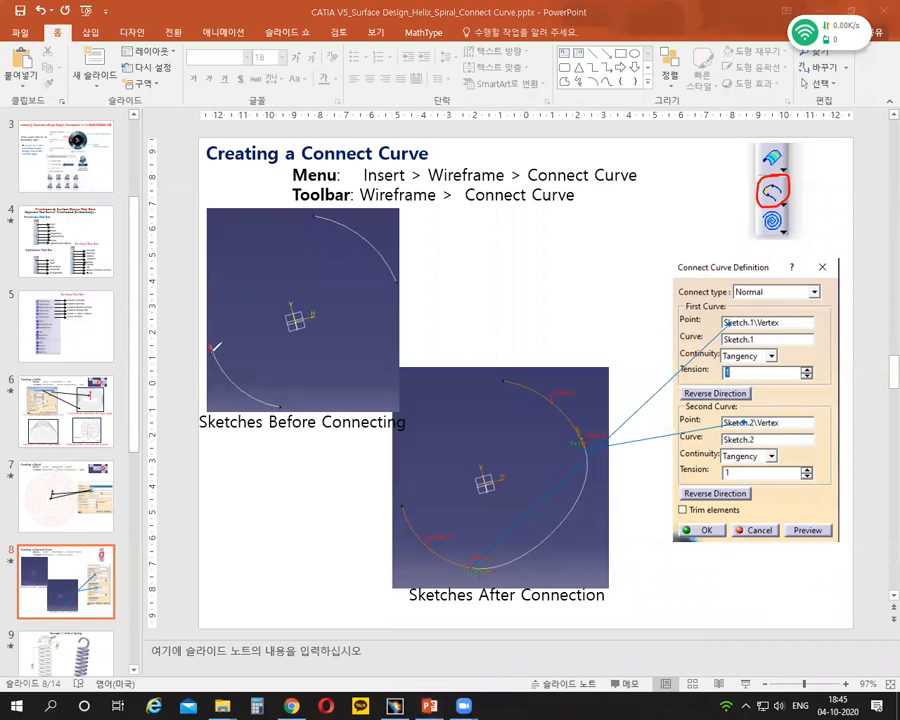
left_click_drag(208, 344, 230, 384)
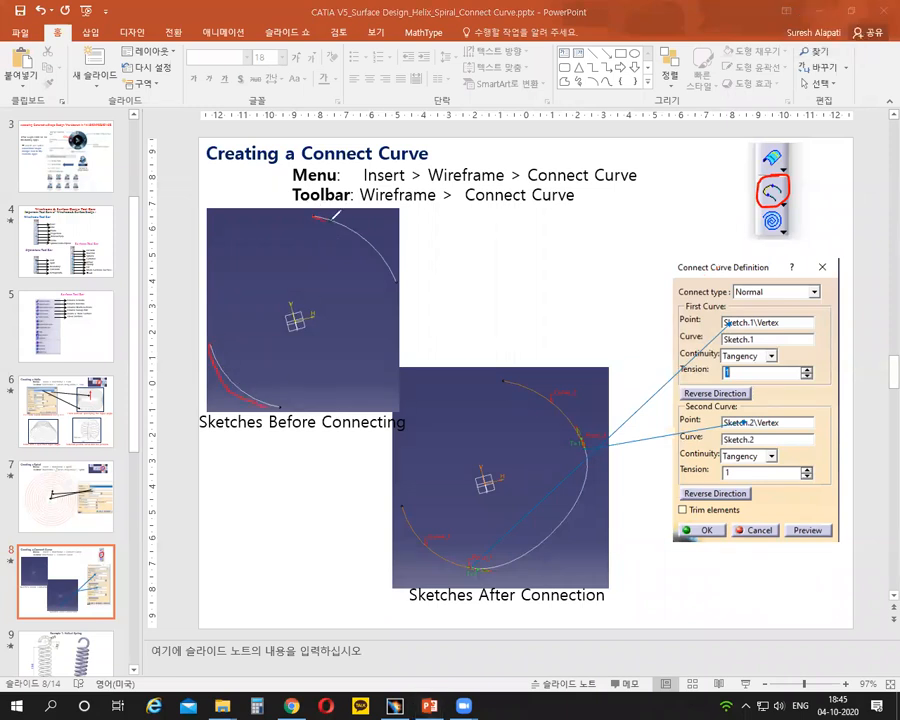
left_click_drag(385, 241, 398, 281)
mouse_move(507, 279)
left_mouse_down()
mouse_move(524, 300)
mouse_move(556, 296)
left_mouse_up()
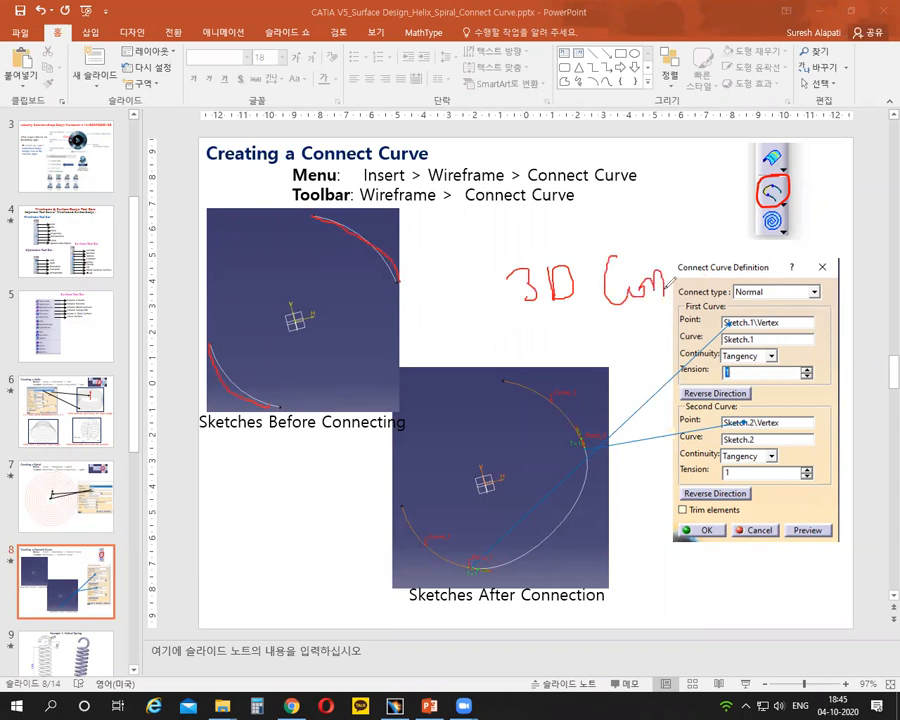
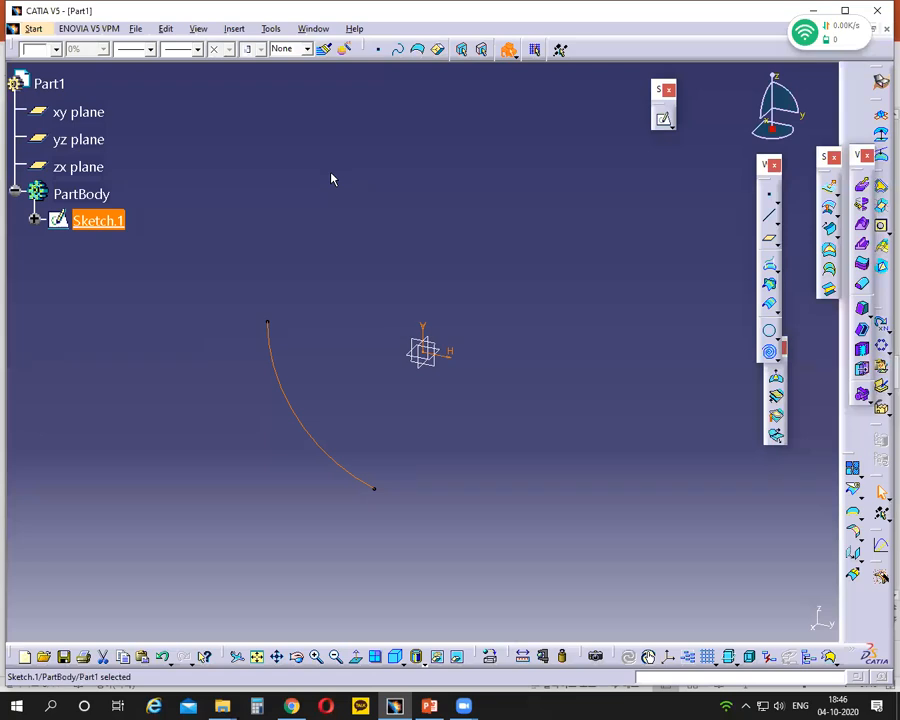
Sketch an arc centred on the origin on the yz plane, radius about 65 mm spanning about 94 degrees, and exit the sketch
left_click(474, 254)
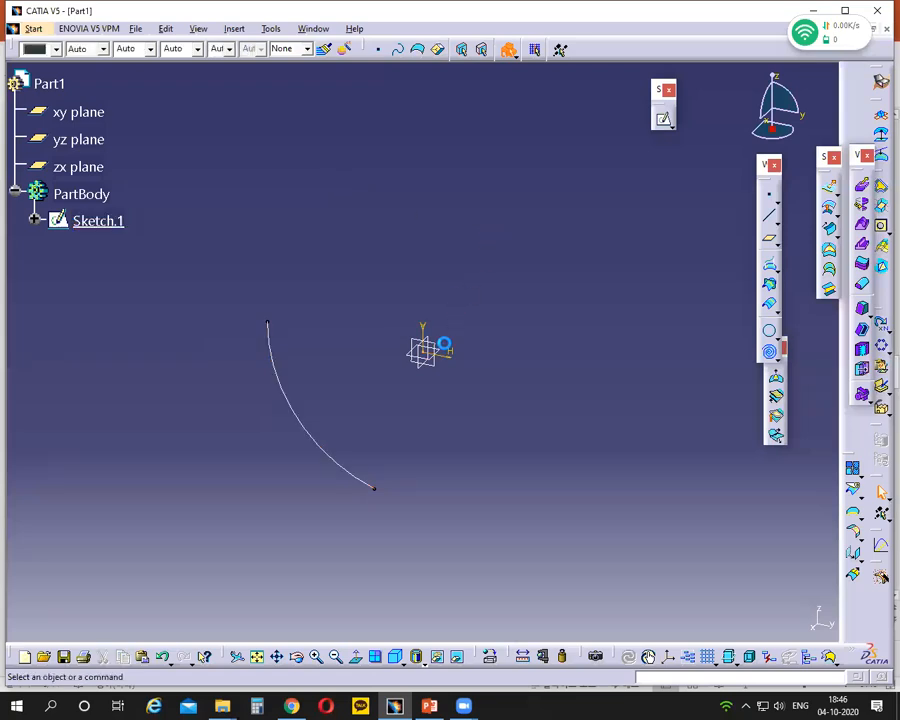
left_click(443, 351)
left_click(663, 118)
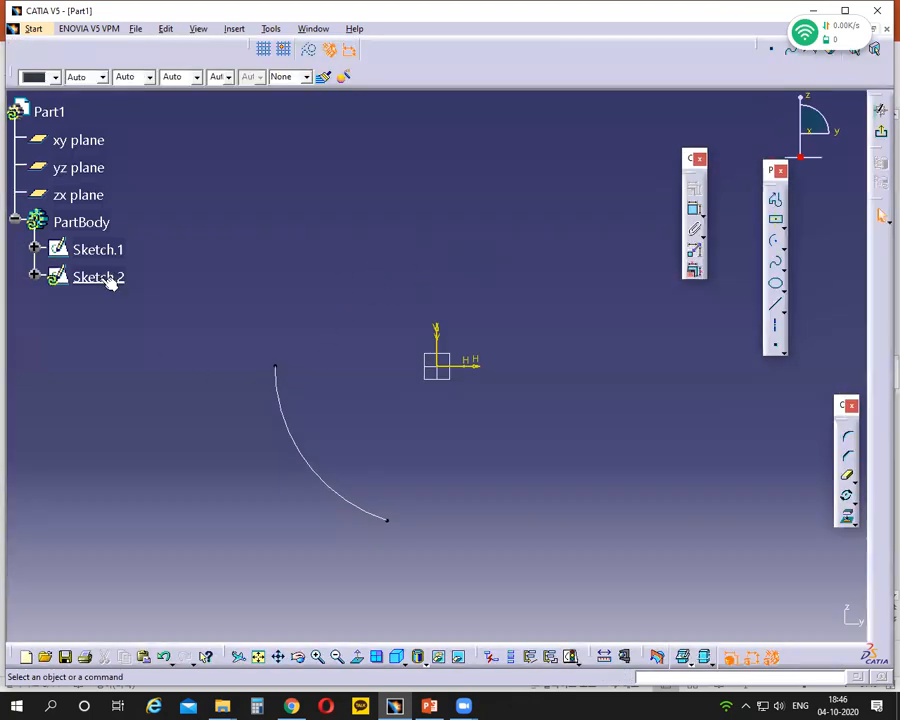
left_click(775, 241)
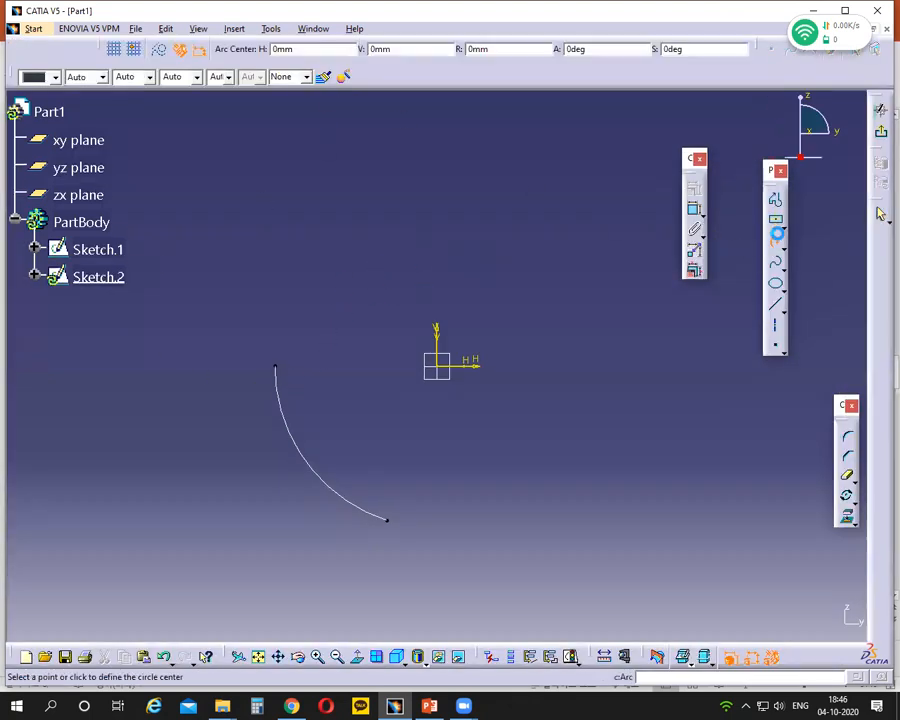
left_click(437, 368)
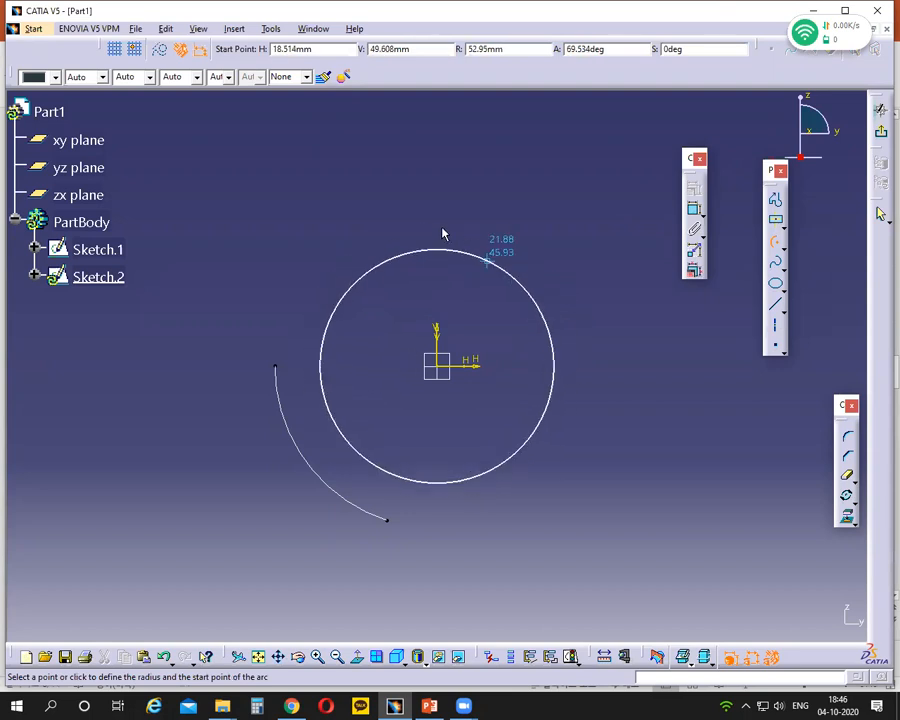
left_click(392, 227)
left_click(585, 332)
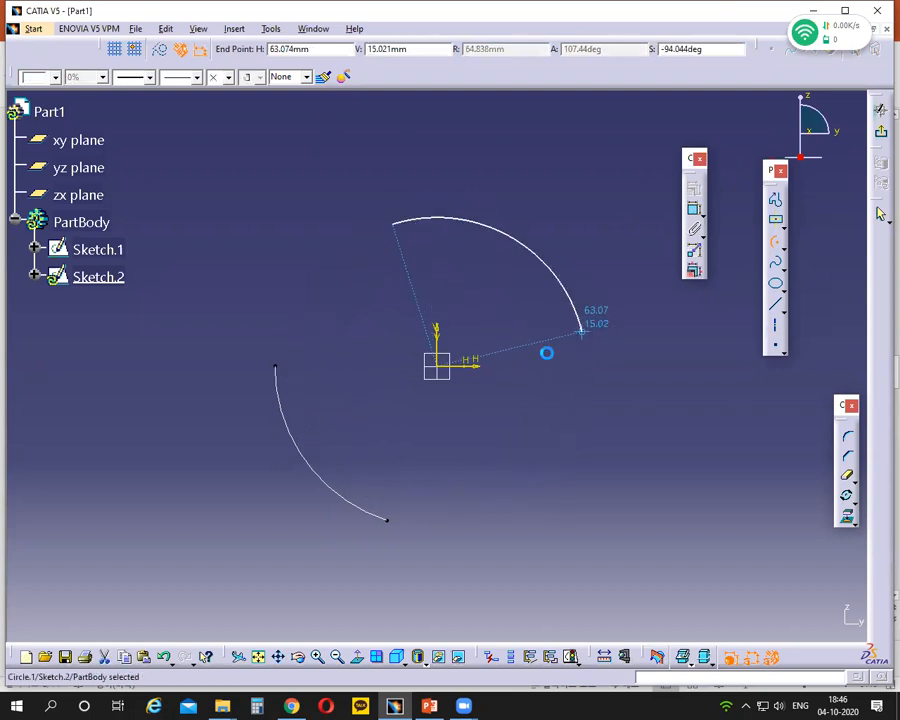
left_click(526, 188)
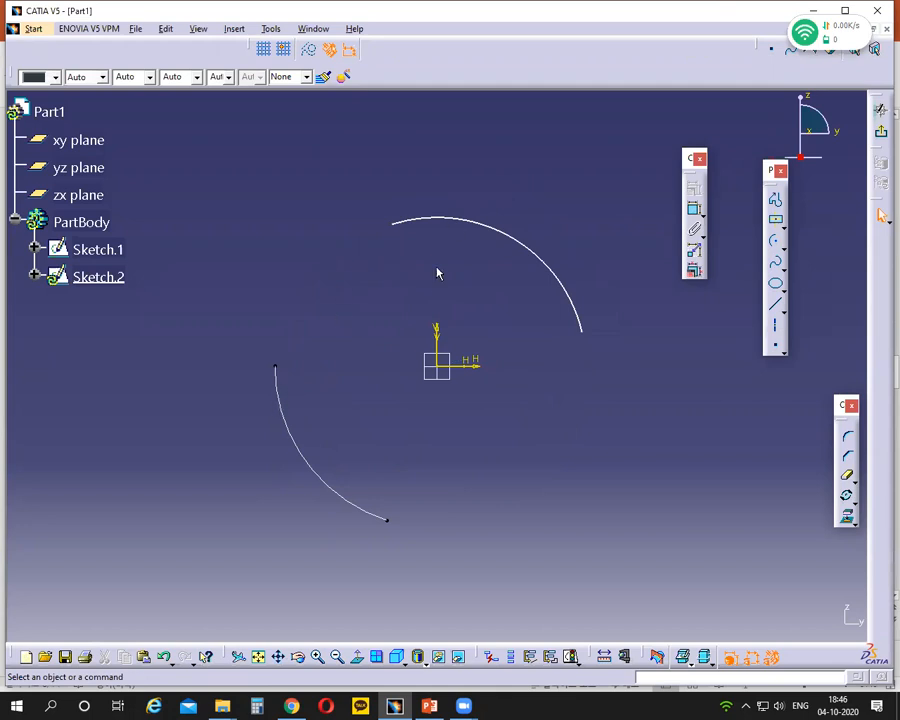
left_click(881, 131)
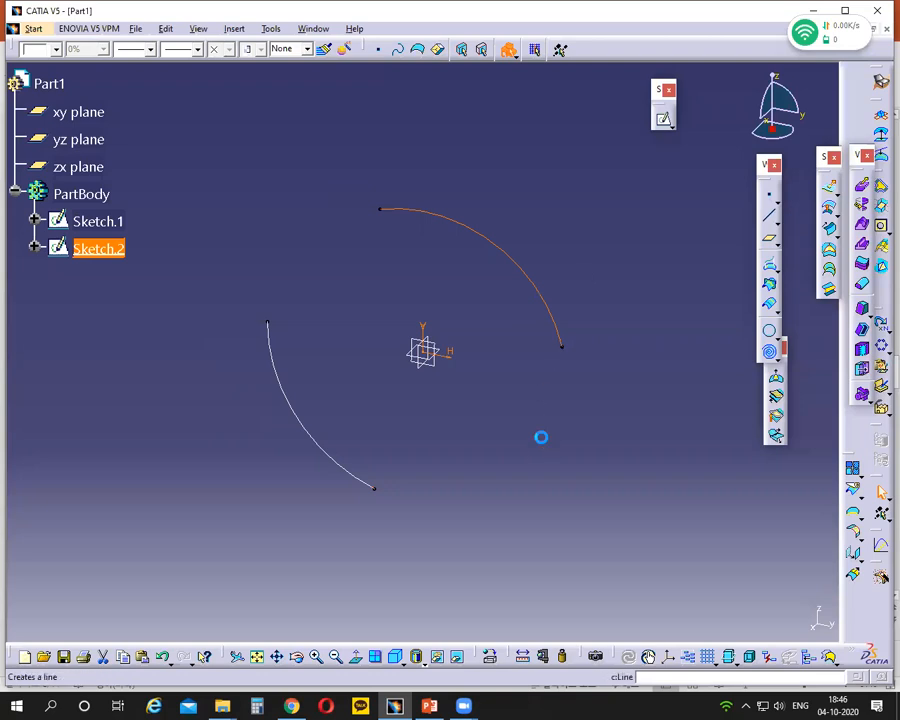
Inspect the two separate arcs and circle the Circle tool with an on-screen annotation
left_click(546, 313)
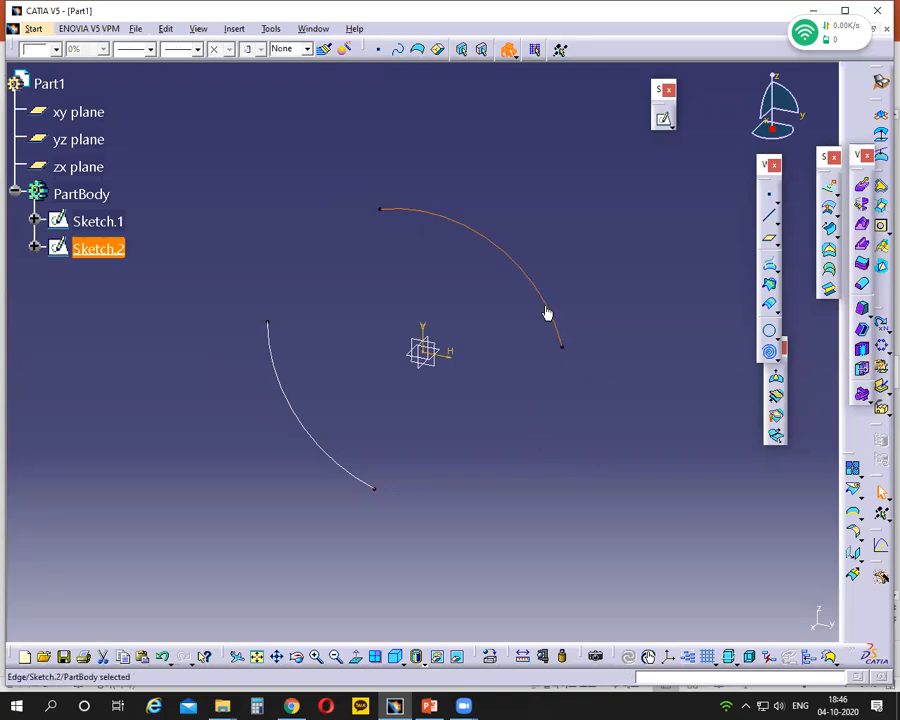
left_click(336, 475)
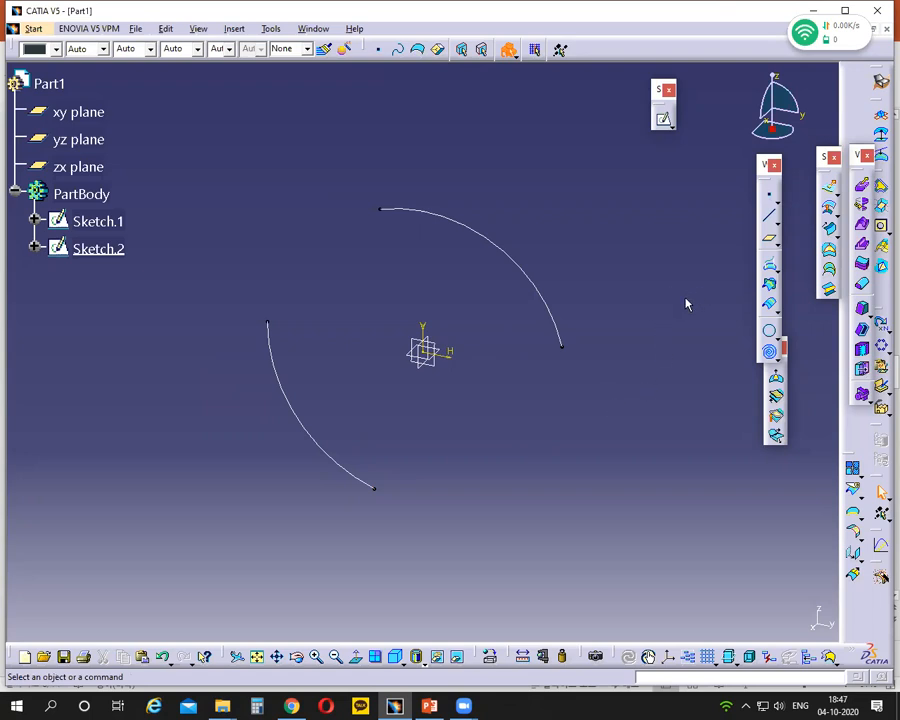
left_click(778, 341)
left_click(300, 55)
mouse_move(774, 321)
left_mouse_down()
mouse_move(764, 341)
mouse_move(777, 325)
left_mouse_up()
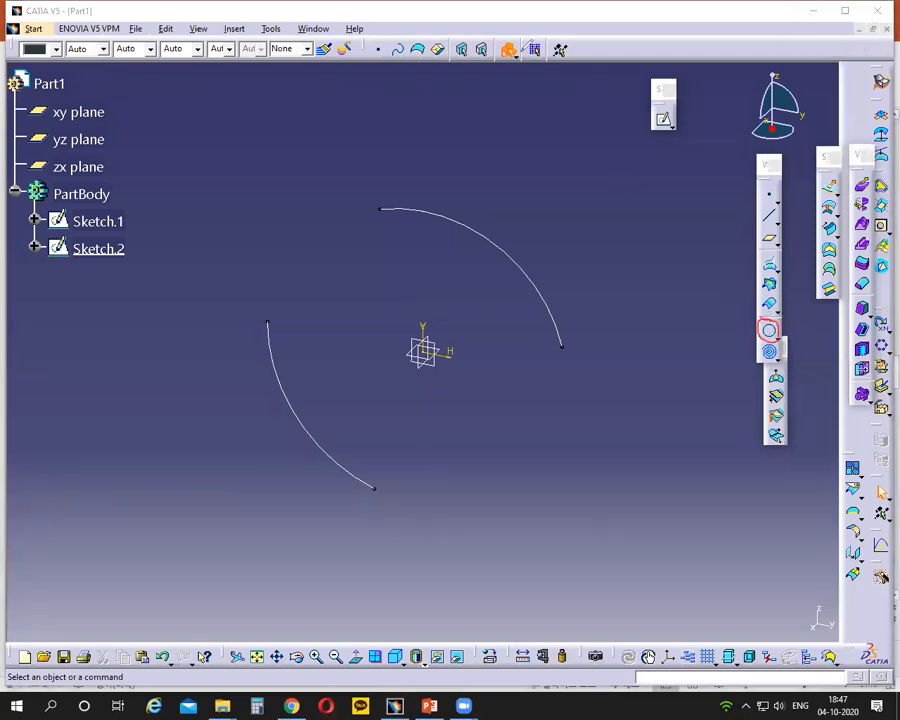
Clear the circle annotation, reposition the floating Wireframe toolbar beside the model and open the Connect Curve command
left_click(525, 53)
left_click(778, 342)
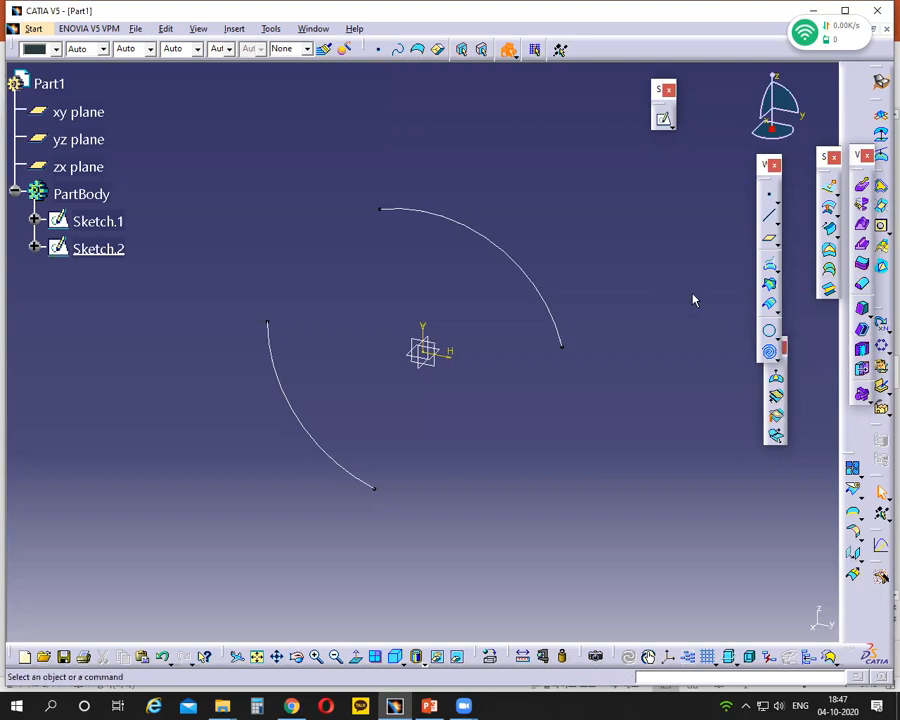
left_click_drag(765, 164, 694, 131)
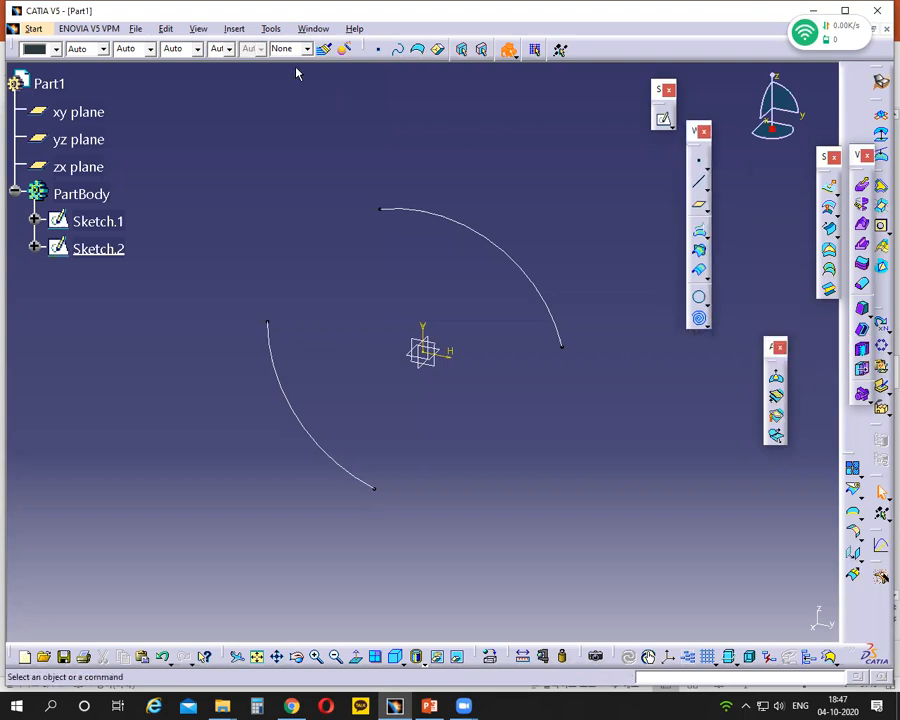
left_click(705, 322)
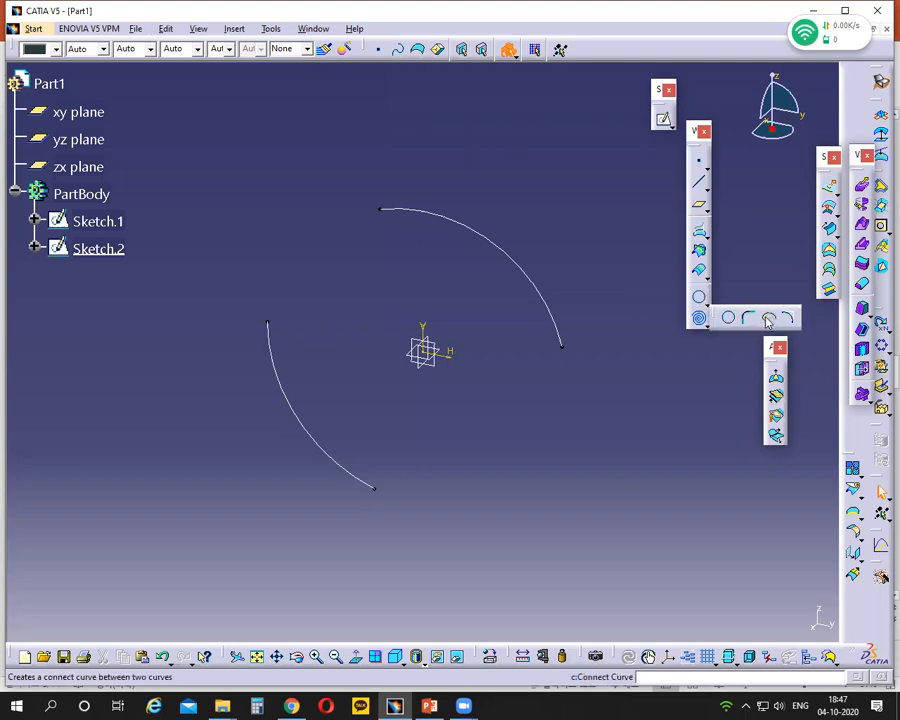
left_click(768, 318)
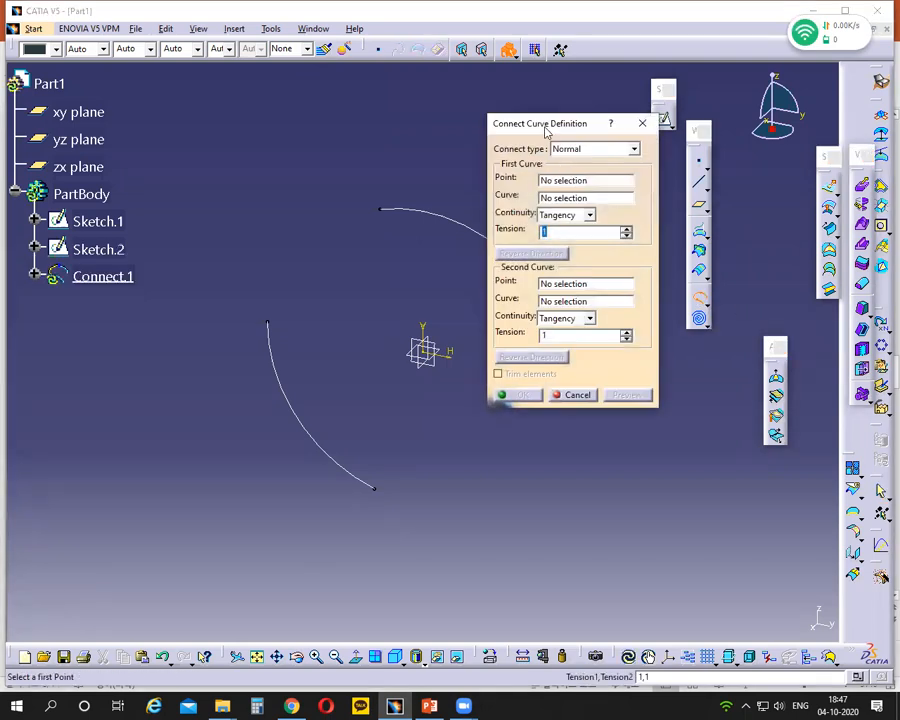
Switch to PowerPoint, present the "Creating a Connect Curve" slide and mark both example arcs, their endpoints and the Continuity setting Tangency
key("alt+Tab")
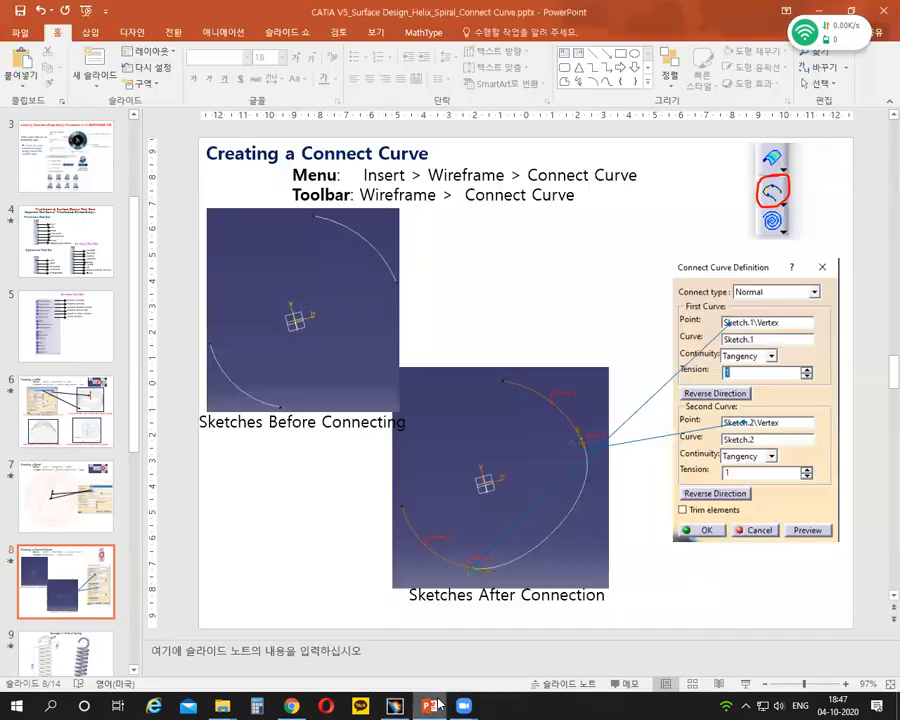
left_click(745, 683)
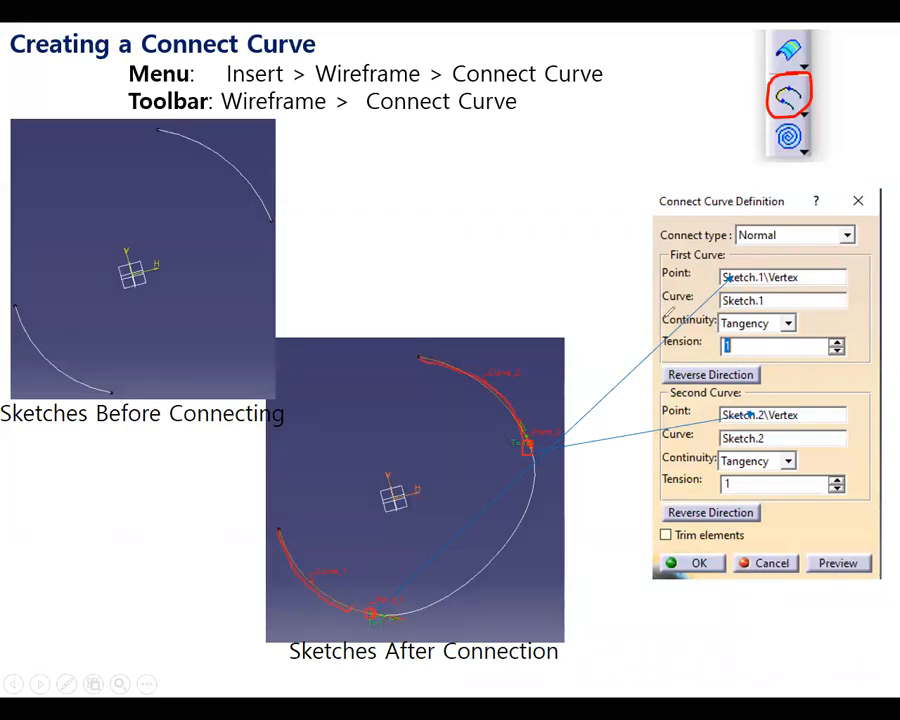
mouse_move(712, 312)
left_mouse_down()
mouse_move(657, 320)
mouse_move(700, 330)
mouse_move(714, 314)
left_mouse_up()
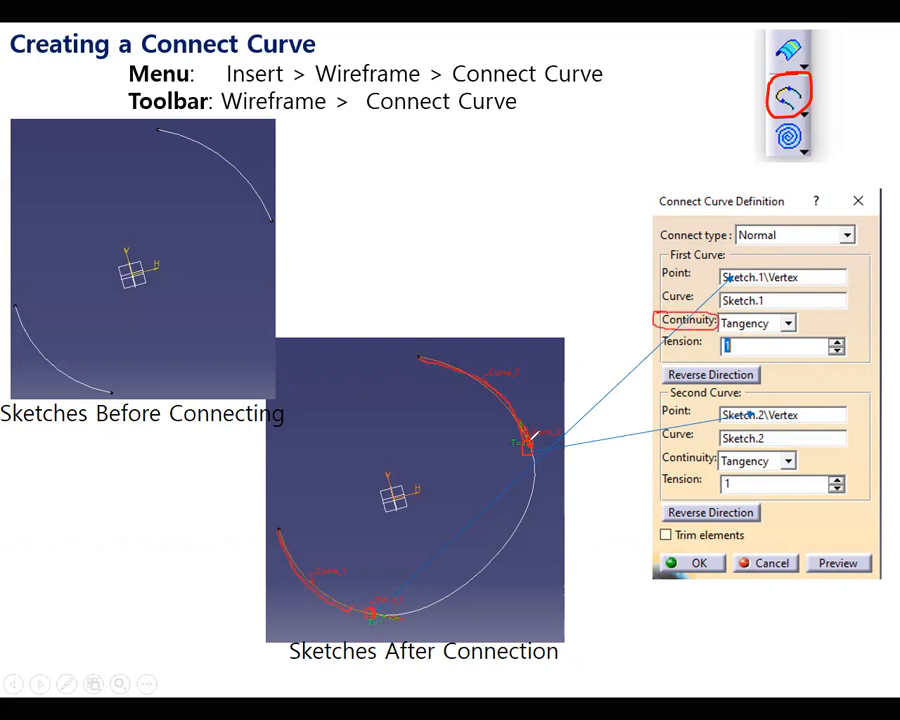
mouse_move(756, 316)
left_mouse_down()
mouse_move(722, 316)
mouse_move(745, 337)
mouse_move(756, 316)
left_mouse_up()
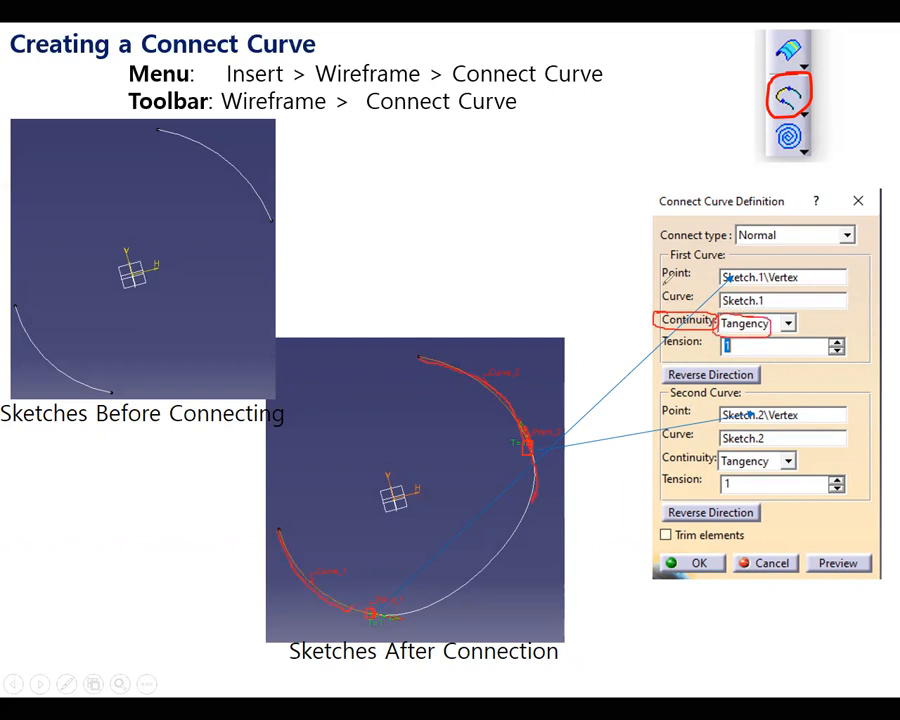
Clear the slide markings, then mark the point and curve entries and circle both Tension values of 1
left_click(576, 54)
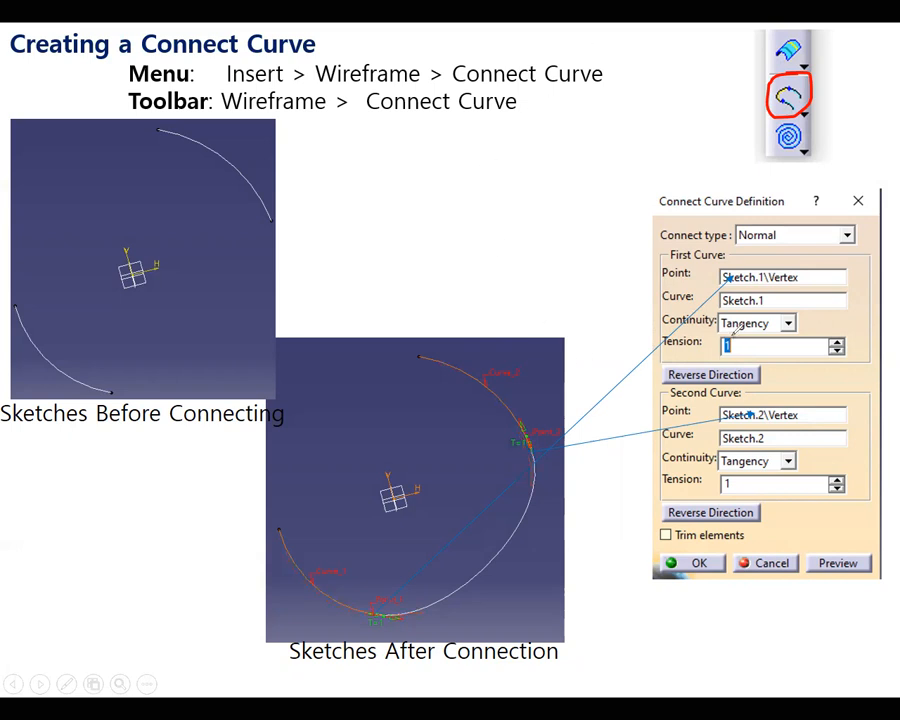
left_click_drag(723, 338, 724, 340)
left_click_drag(722, 487, 735, 476)
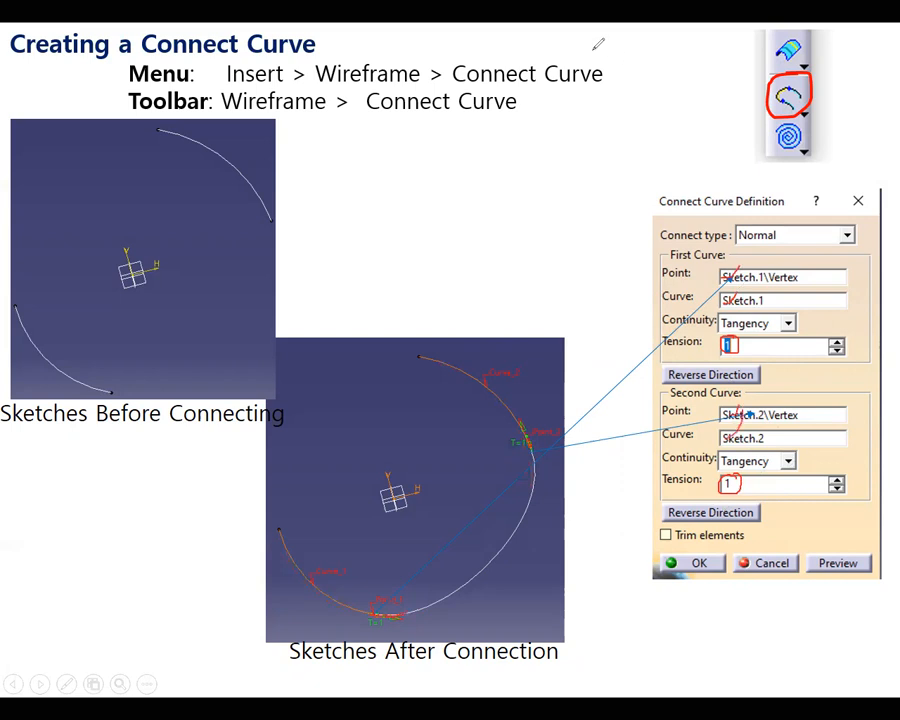
Erase the slide annotations, end the slide show and switch back to CATIA
key("e")
key("Escape")
left_click(510, 281)
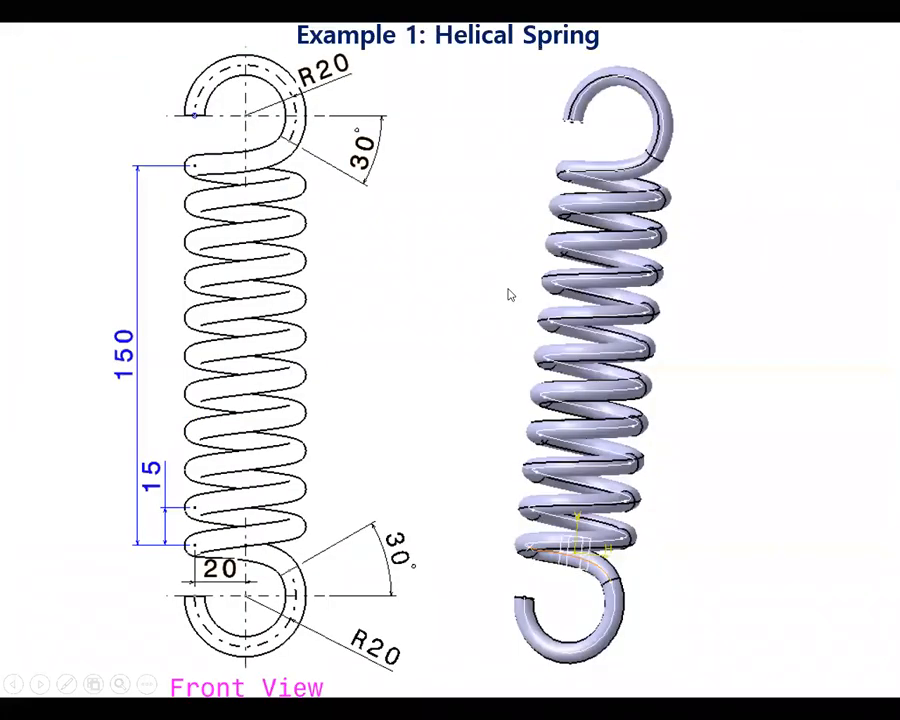
key("Escape")
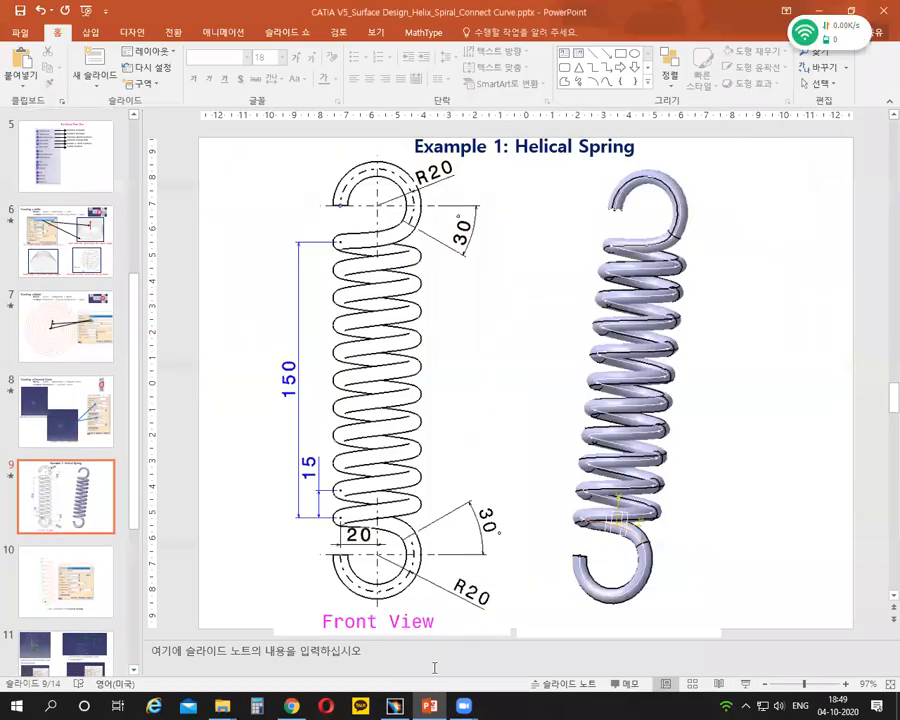
left_click(395, 706)
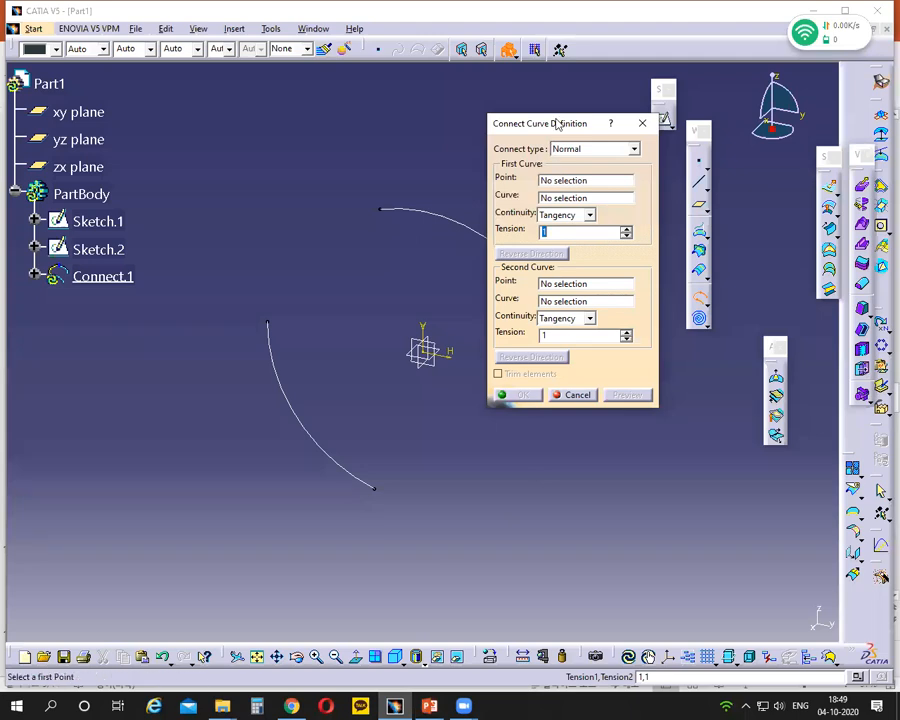
Restart the Connect Curve command and pick the lower-left arc's lower endpoint as the first curve's point
left_click_drag(556, 122, 635, 135)
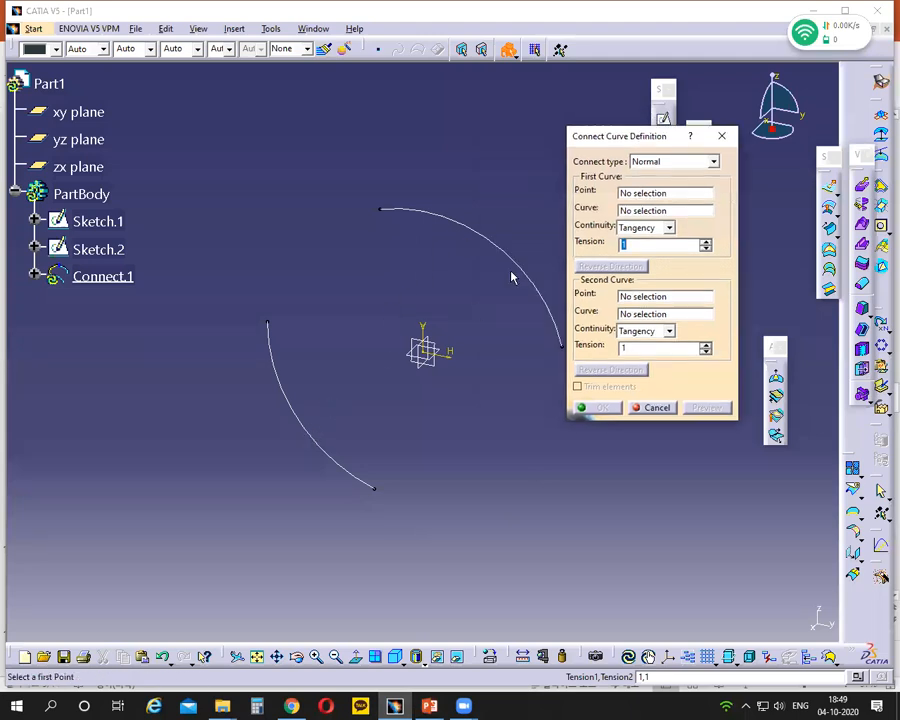
left_click(668, 406)
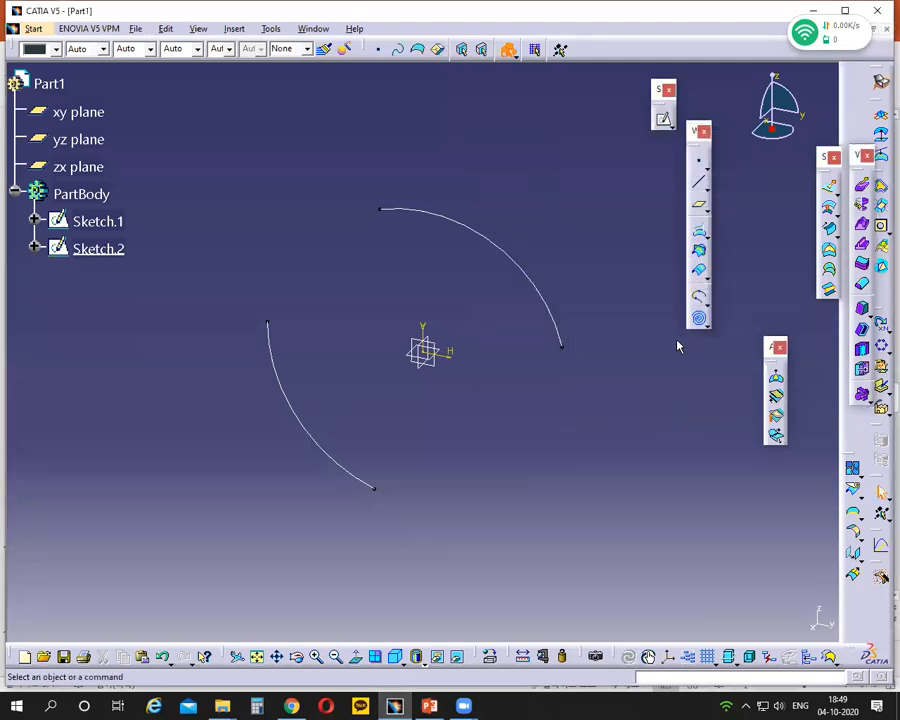
left_click(705, 308)
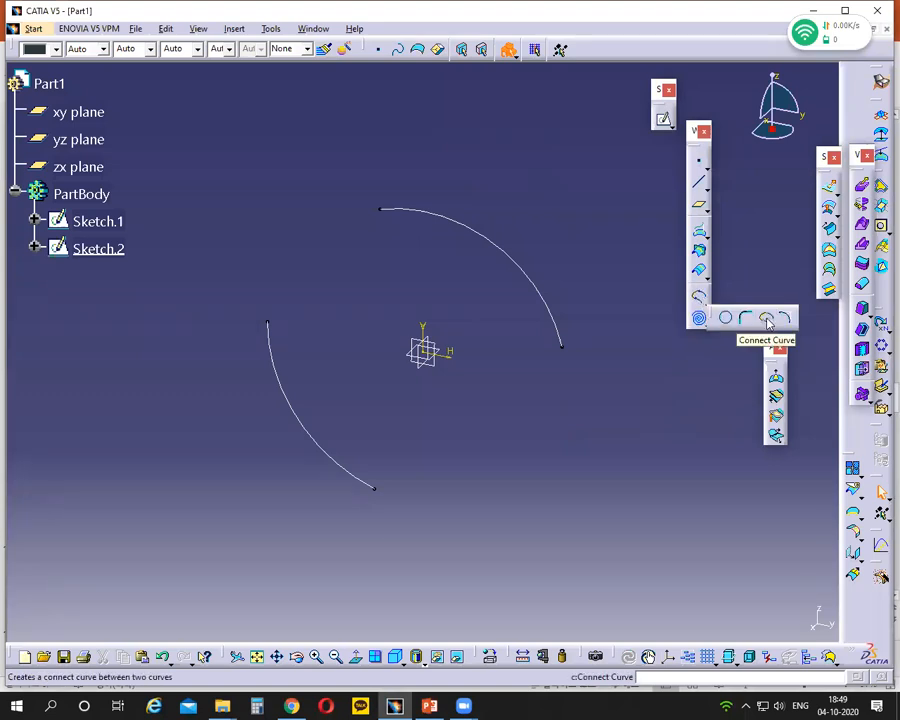
left_click(767, 319)
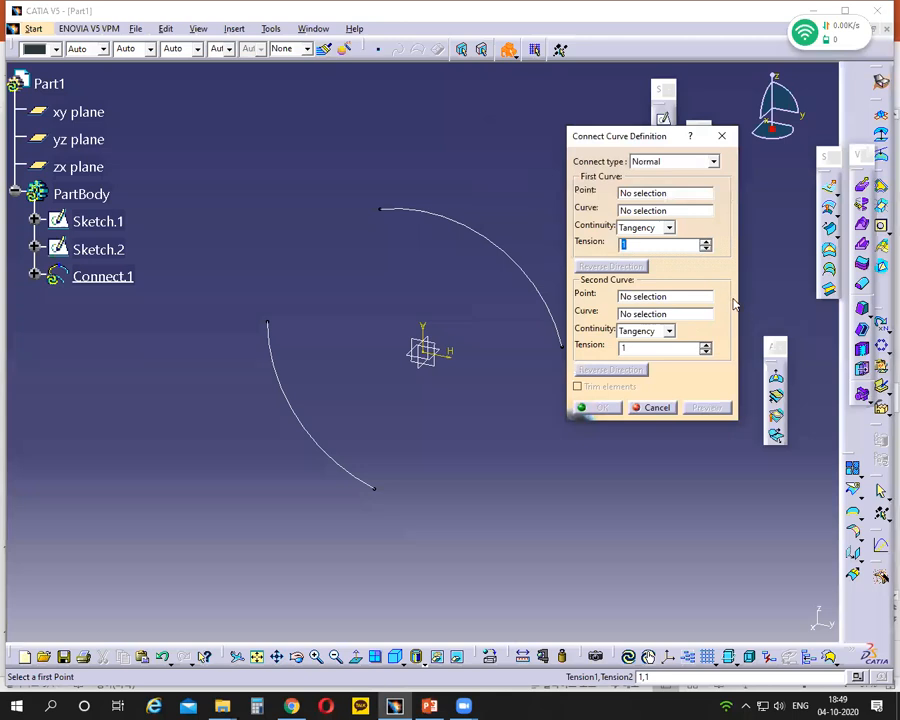
left_click(690, 193)
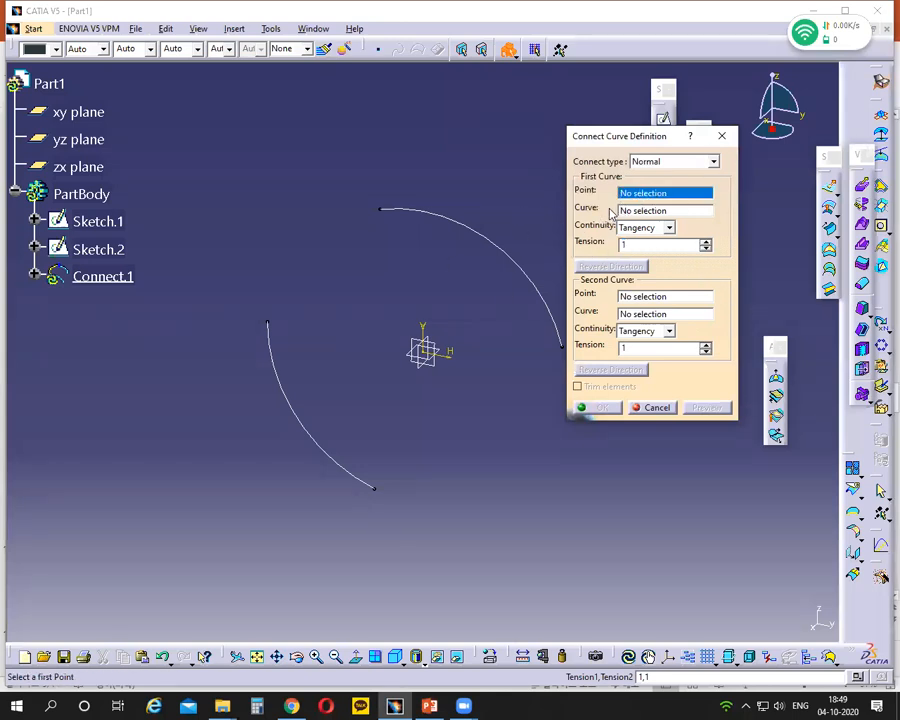
left_click(382, 492)
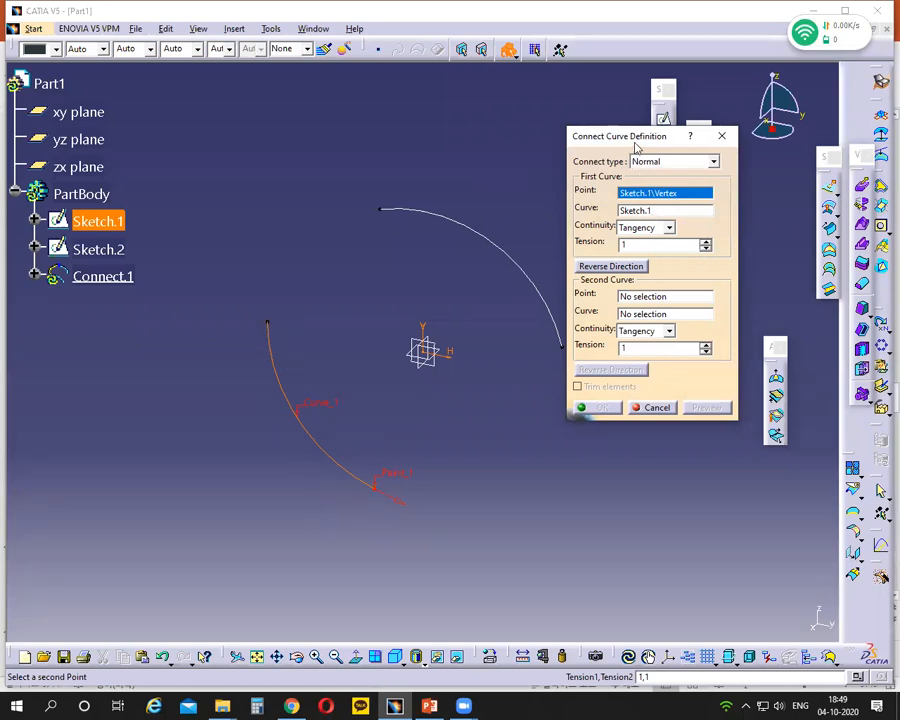
Mark the second curve's point entry and pick the upper-right arc's lower endpoint for it
left_click_drag(640, 140, 693, 147)
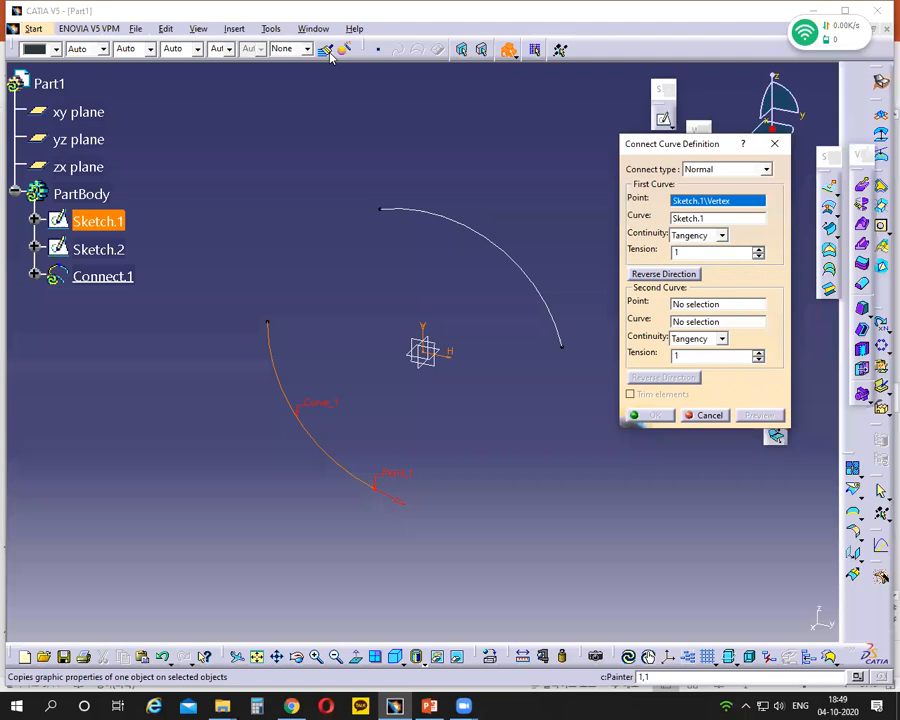
mouse_move(682, 298)
left_mouse_down()
mouse_move(671, 304)
mouse_move(723, 306)
mouse_move(682, 296)
left_mouse_up()
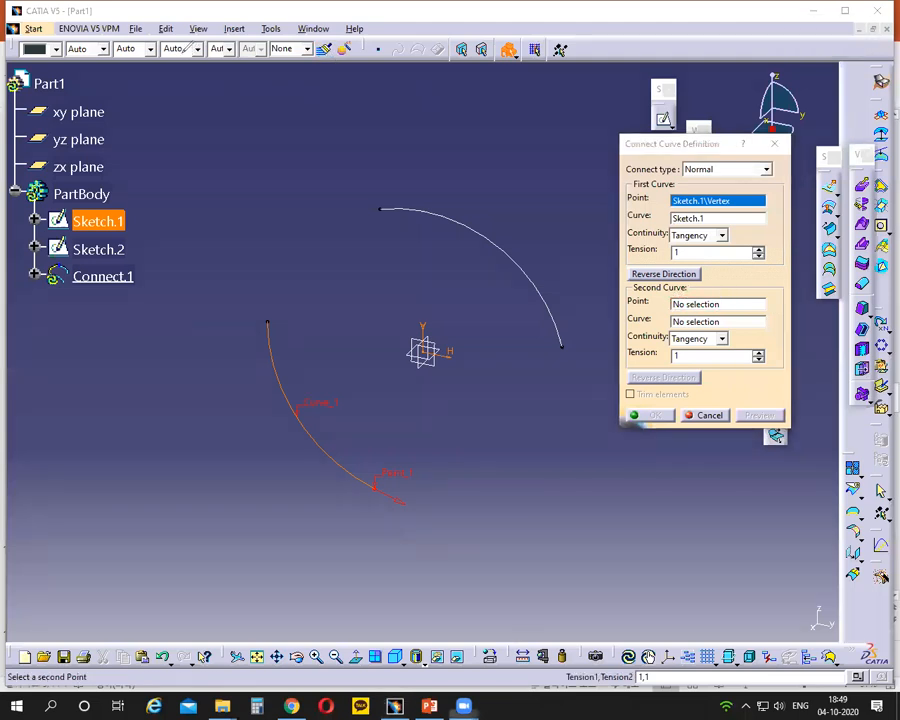
left_click(696, 305)
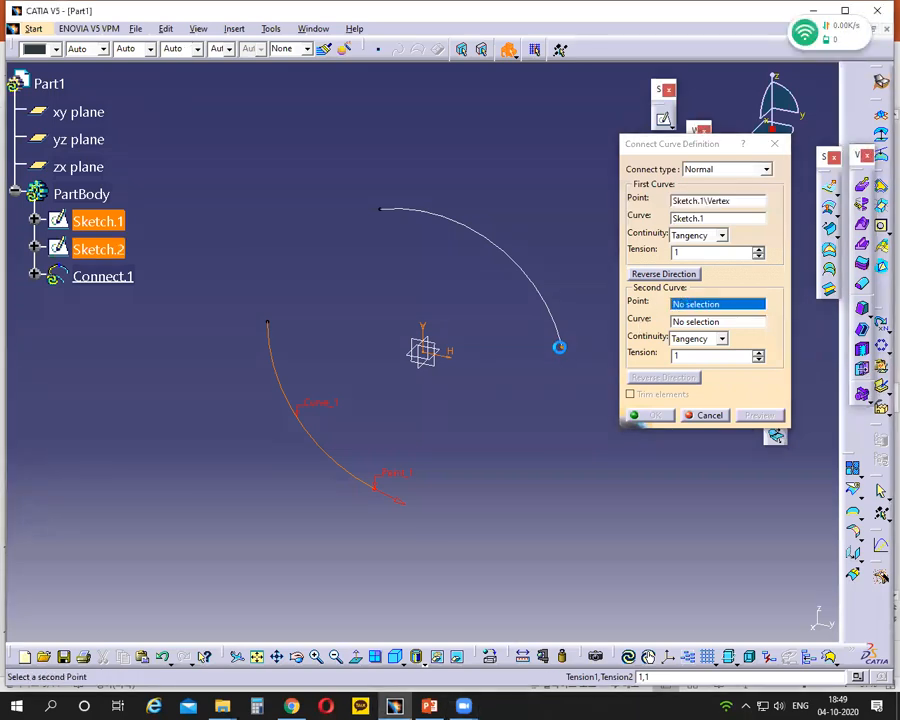
left_click(561, 347)
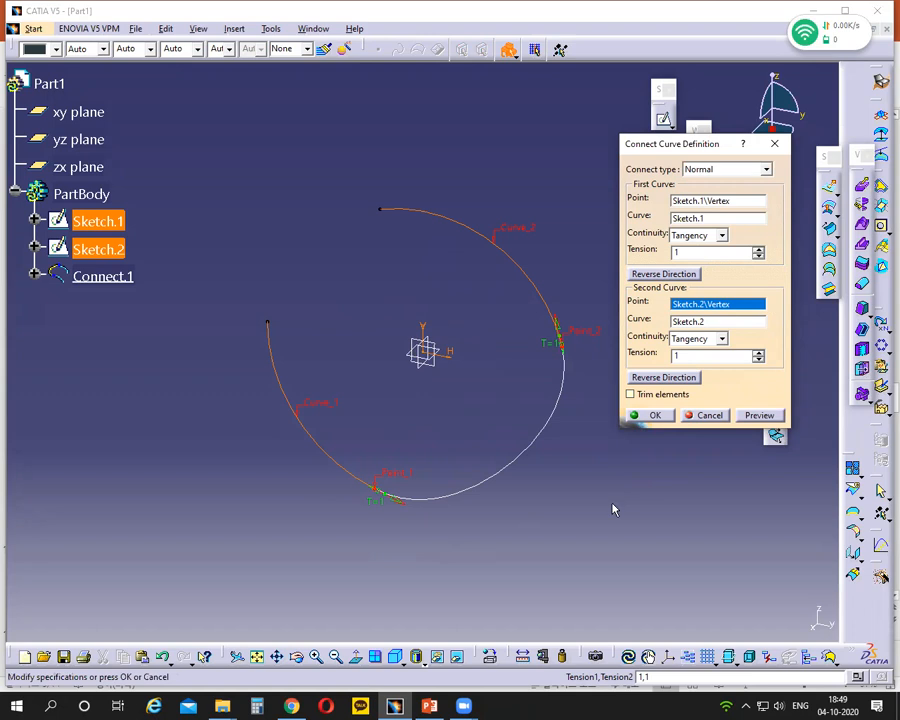
Reverse the connect curve's direction at the first point, compare the two shapes up close and restore the original direction
middle_click_drag(577, 567, 211, 406)
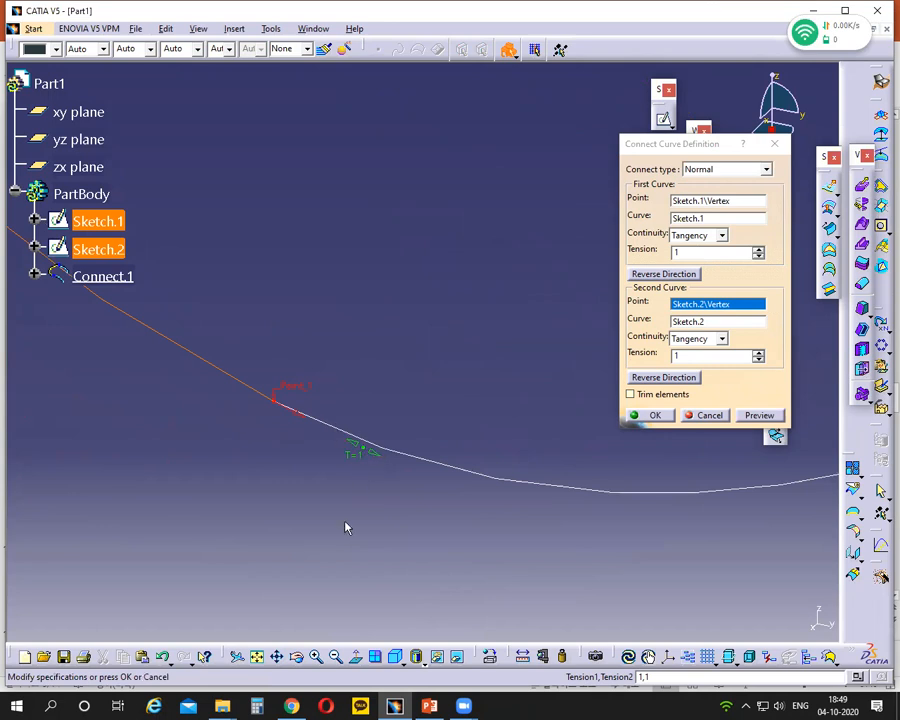
middle_click_drag(335, 499, 351, 531)
left_click(346, 405)
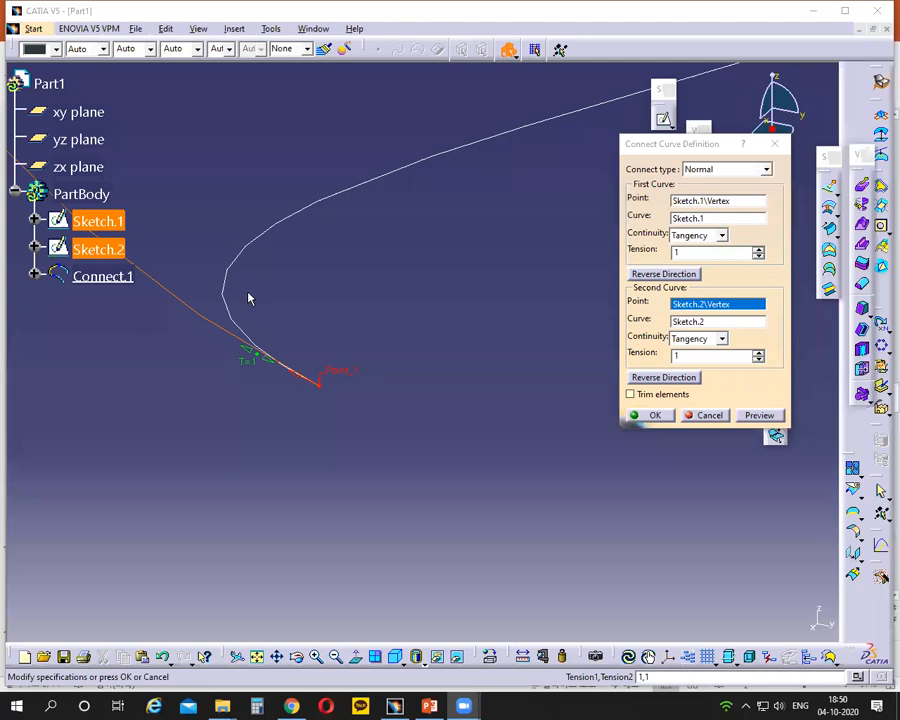
left_click(296, 383)
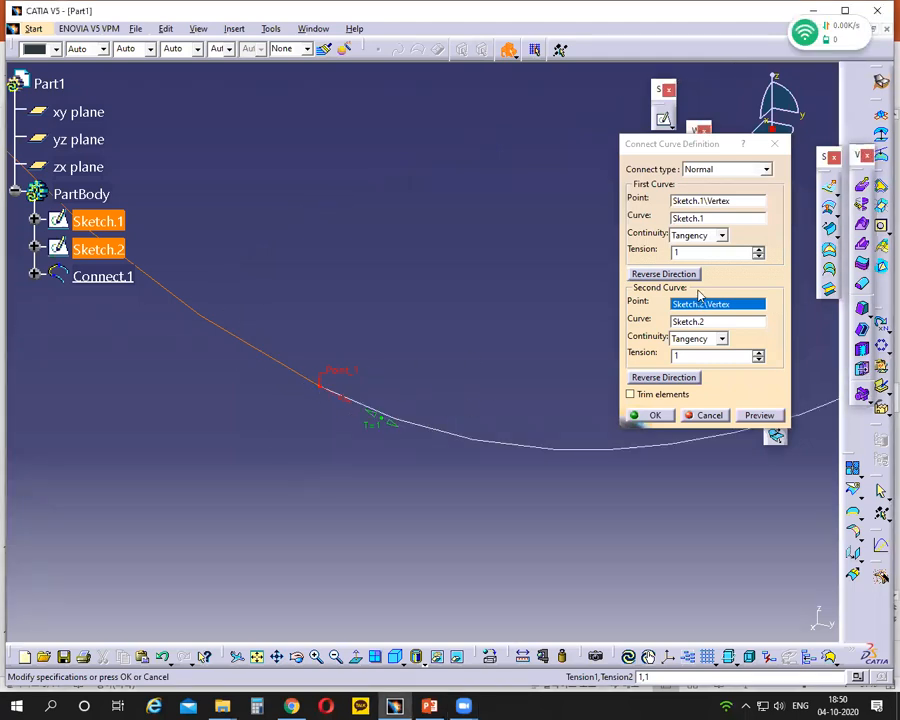
Set the first curve's tension to 5 and preview the connect curve
double_click(700, 254)
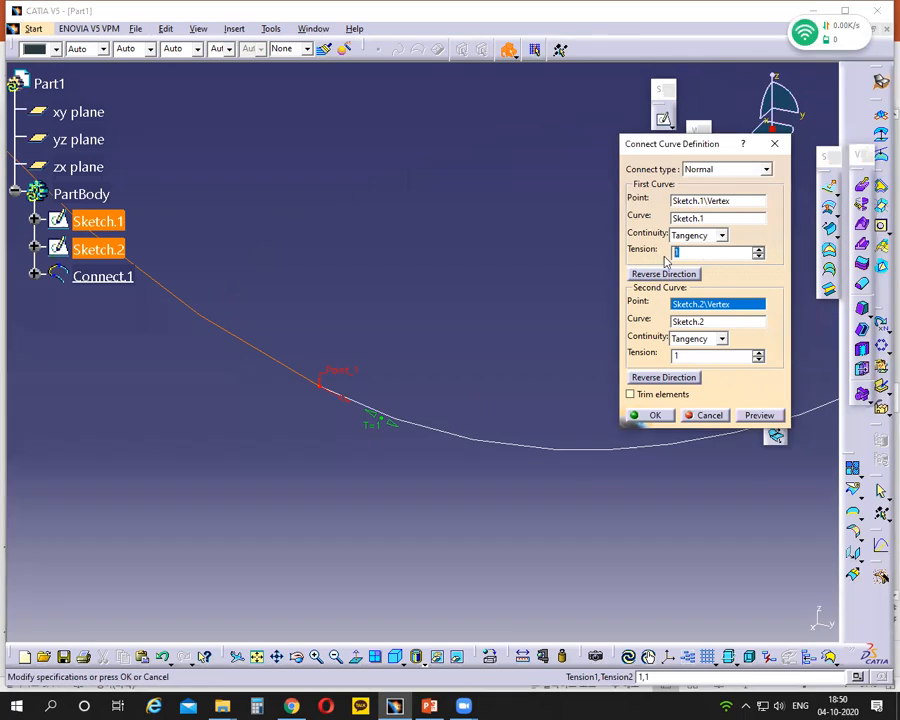
type("5")
left_click(752, 416)
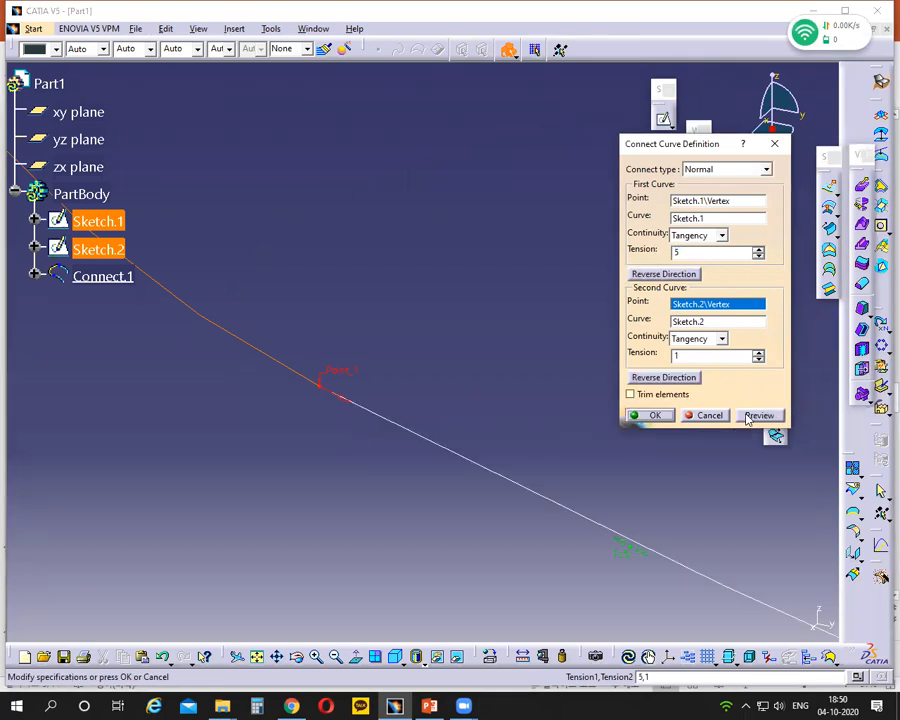
Trace the previewed curve from both arc endpoints and mark the first tension, then clear the marks and cancel the connect curve
mouse_move(489, 244)
middle_mouse_down()
mouse_move(474, 257)
mouse_move(478, 402)
mouse_move(493, 499)
middle_mouse_up()
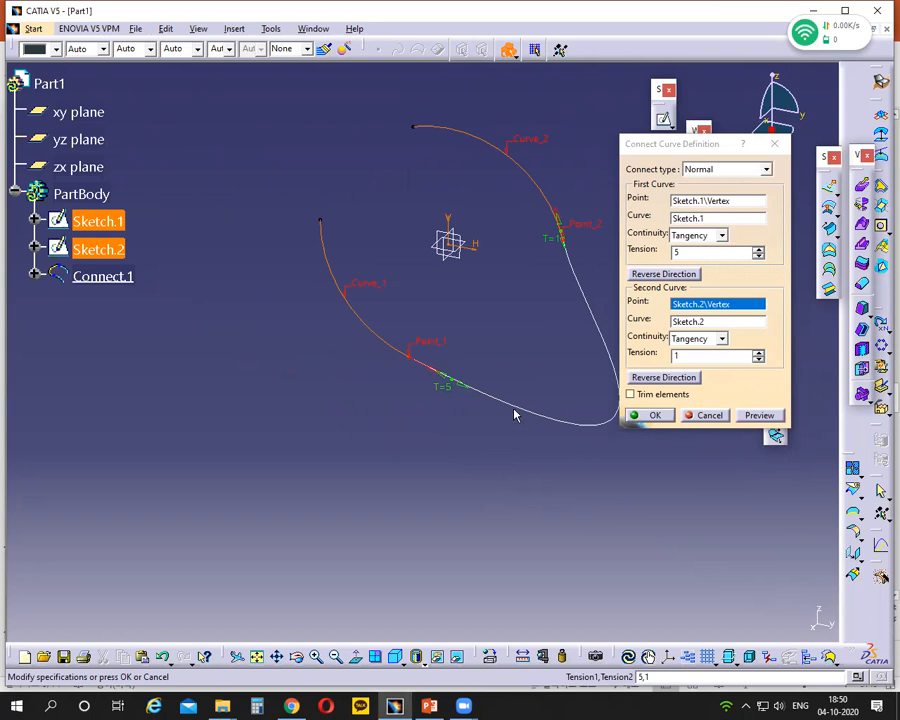
middle_click_drag(548, 350, 348, 412)
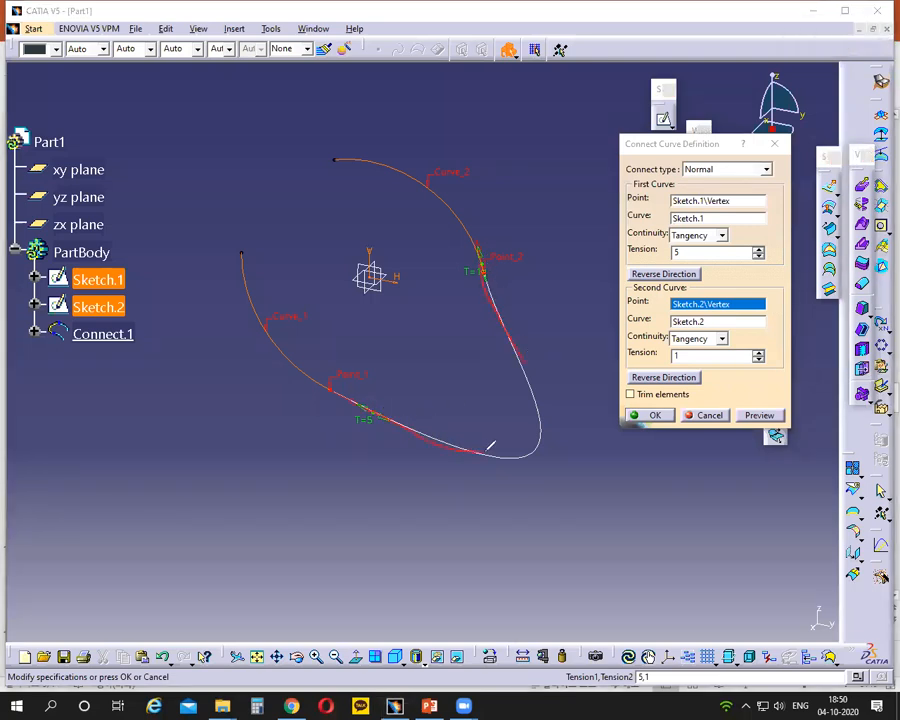
mouse_move(689, 246)
left_mouse_down()
mouse_move(676, 246)
mouse_move(689, 248)
left_mouse_up()
left_click(604, 195)
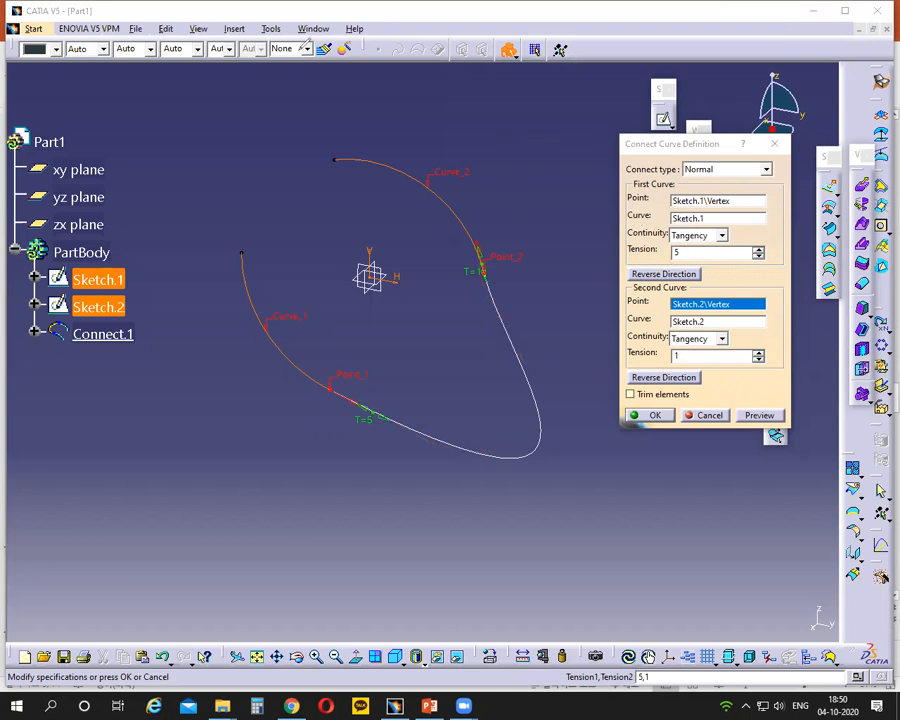
double_click(678, 252)
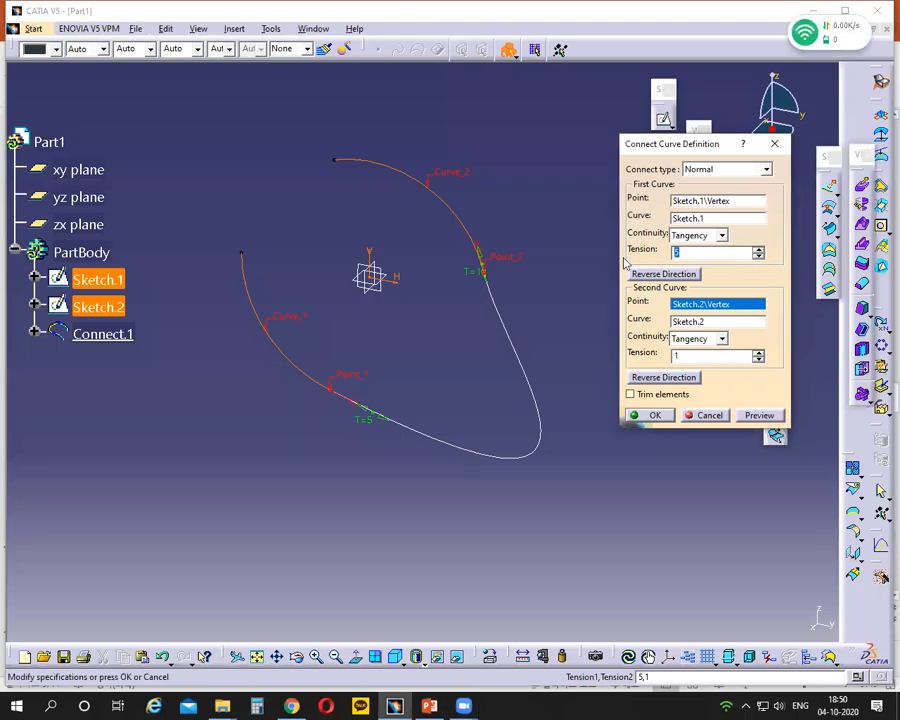
key("Escape")
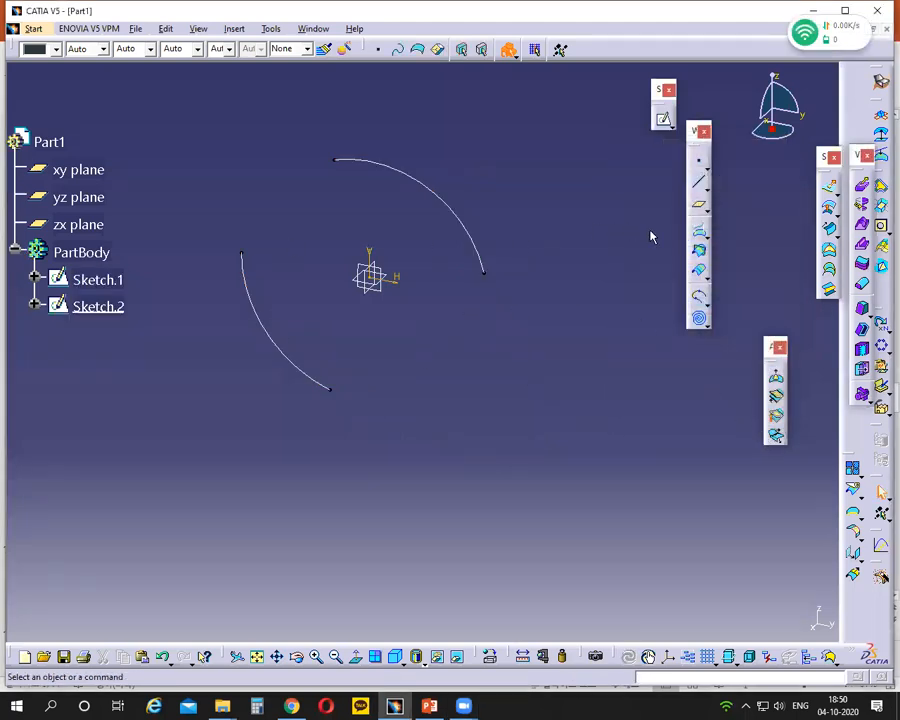
Start a new connect curve from the lower-left arc's lower endpoint to the upper-right arc's lower endpoint
left_click(699, 296)
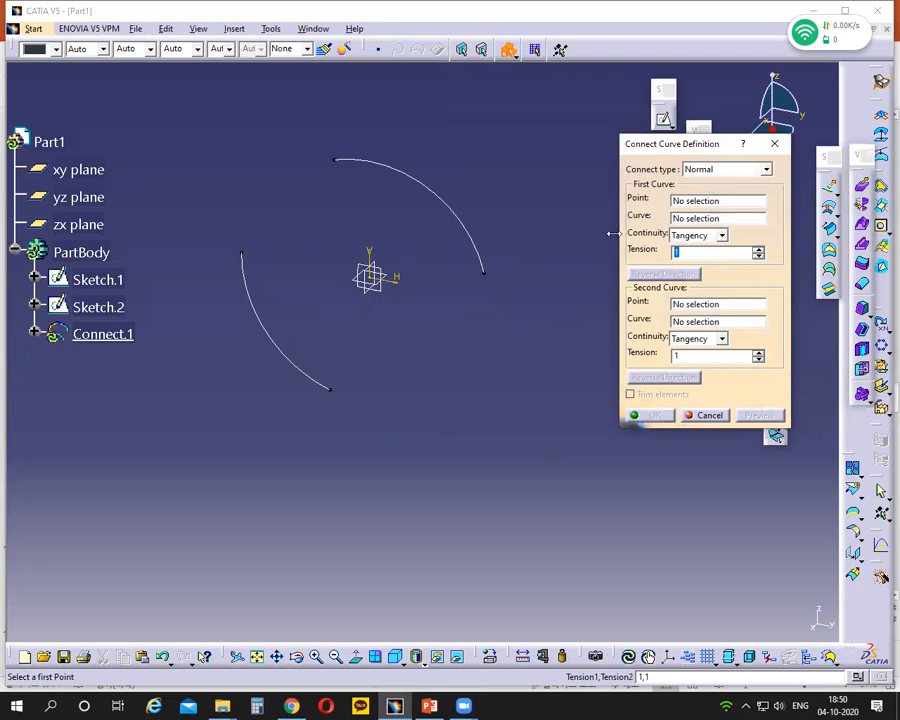
left_click(331, 388)
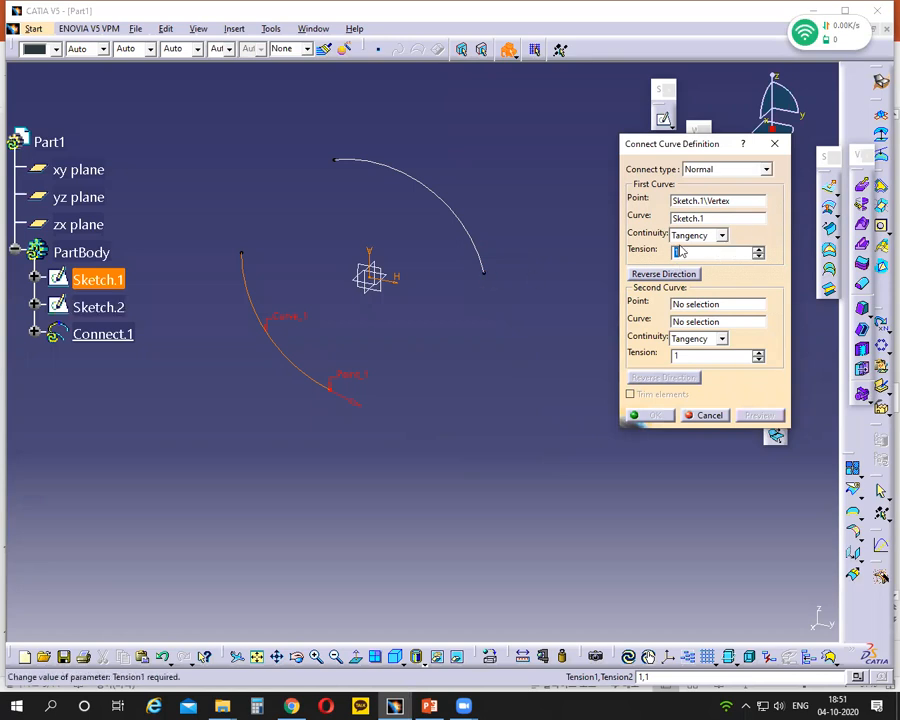
left_click(694, 303)
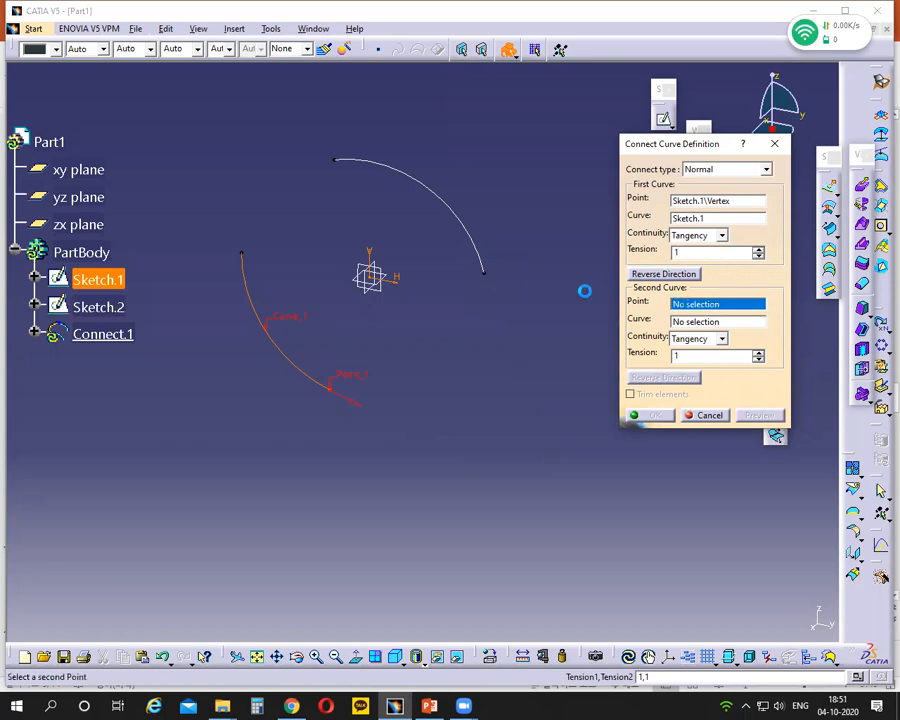
left_click(485, 279)
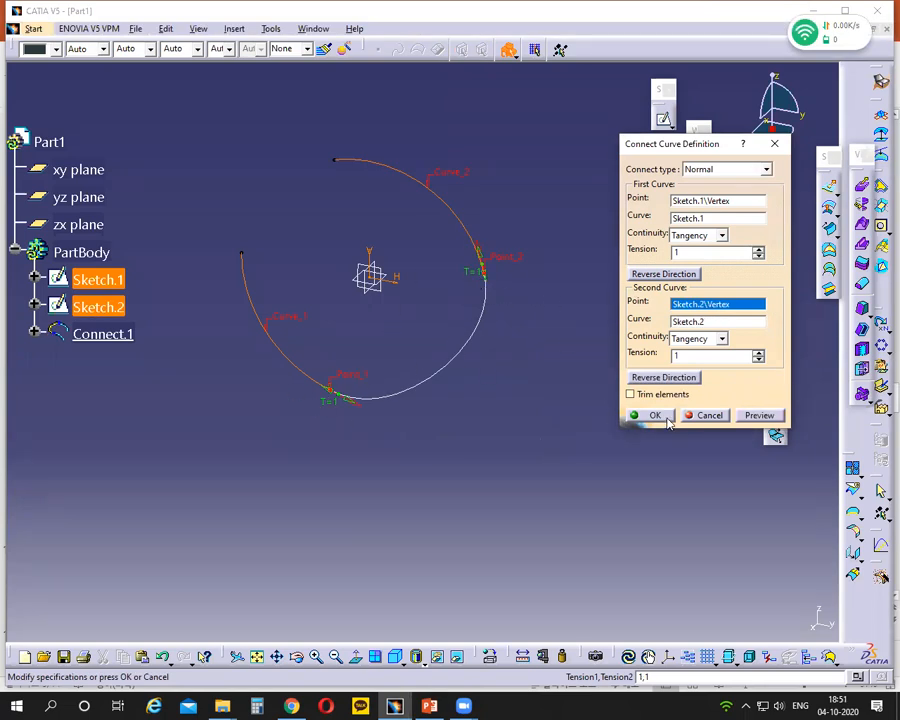
Reverse the connect curve's direction at the second point and inspect the changed shape from another angle
middle_click_drag(546, 475, 527, 352)
middle_click_drag(472, 447, 412, 652)
middle_click_drag(595, 528, 575, 415)
middle_click_drag(421, 420, 163, 420)
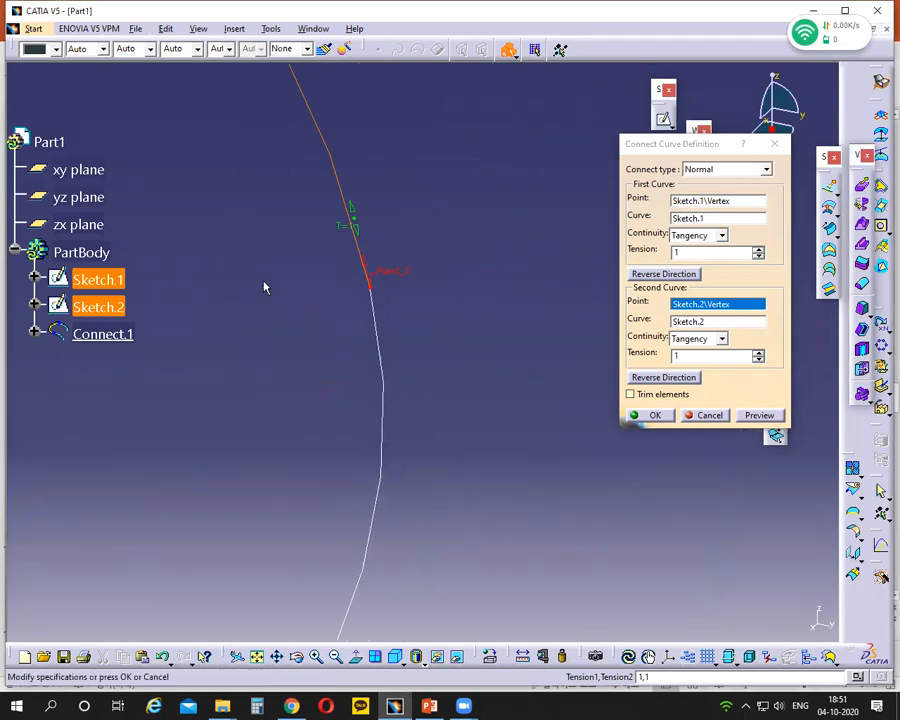
left_click(363, 263)
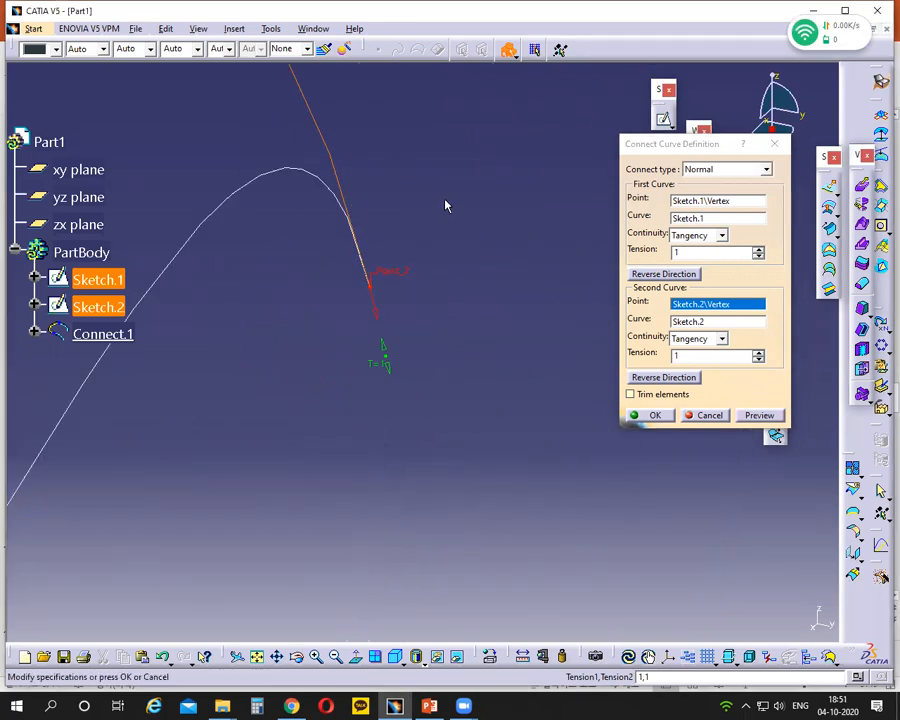
middle_click_drag(440, 200, 470, 258)
scroll(438, 350, "up", 1)
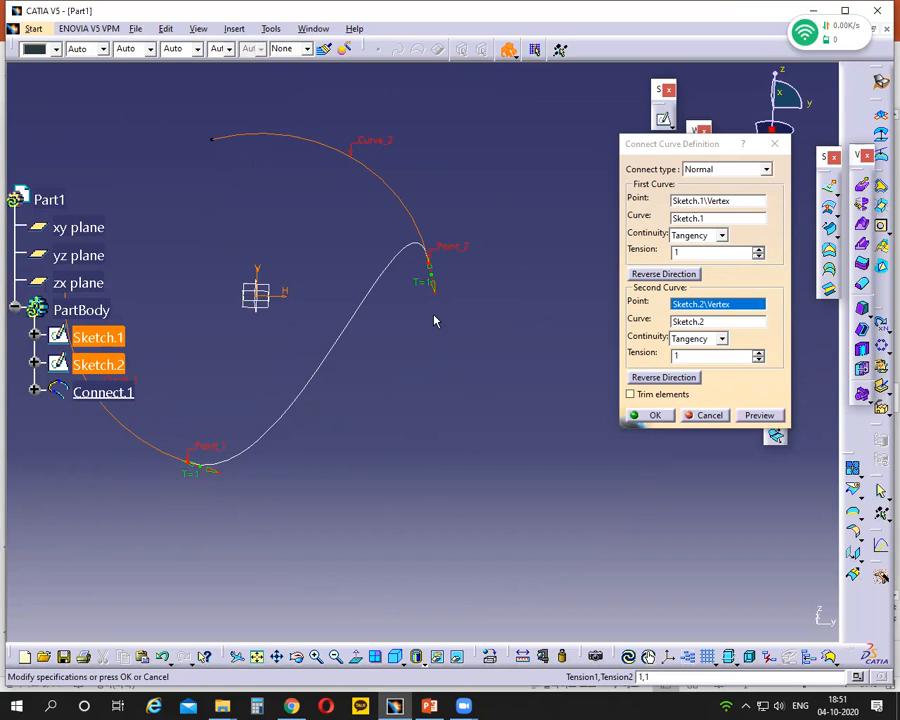
middle_click_drag(345, 525, 470, 495)
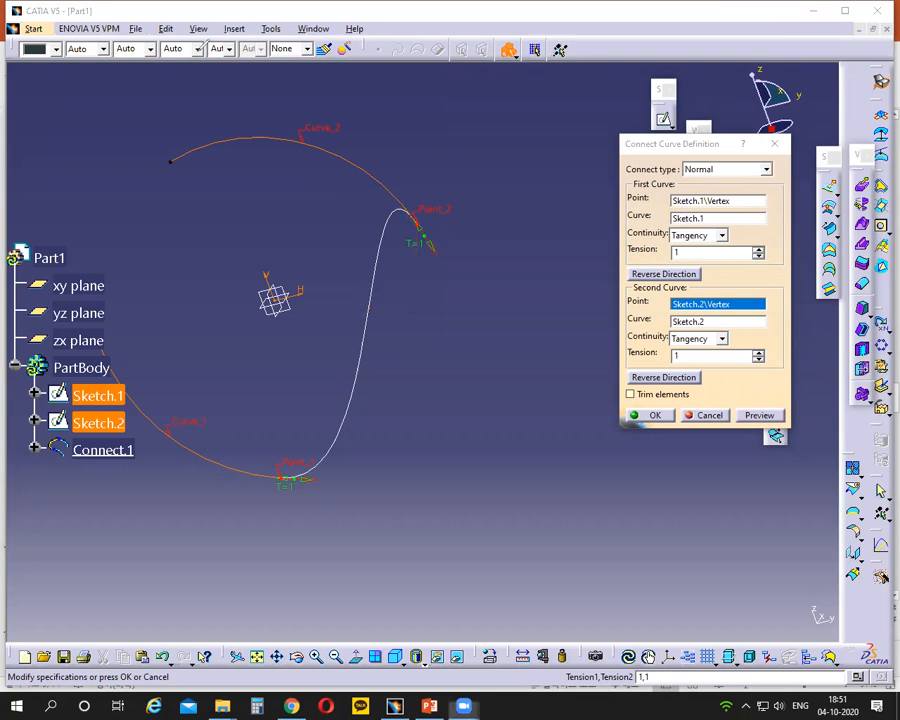
Mark the direction arrow at the second point and circle the second curve's Reverse Direction option, then clear the marks
middle_click_drag(502, 356, 490, 140)
middle_click_drag(494, 556, 486, 432)
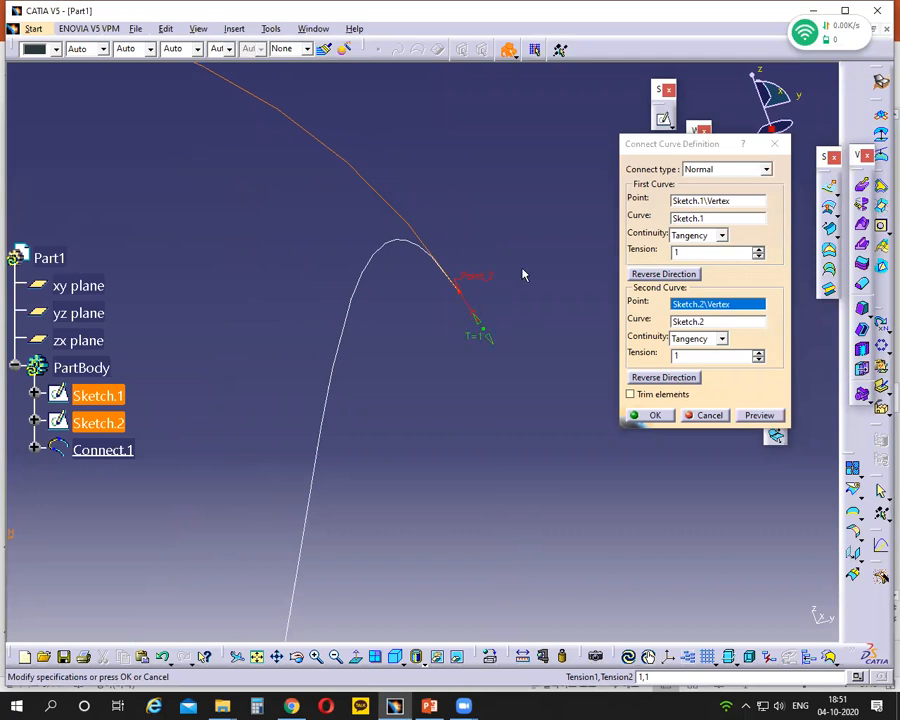
mouse_move(692, 368)
left_mouse_down()
mouse_move(627, 381)
mouse_move(679, 356)
left_mouse_up()
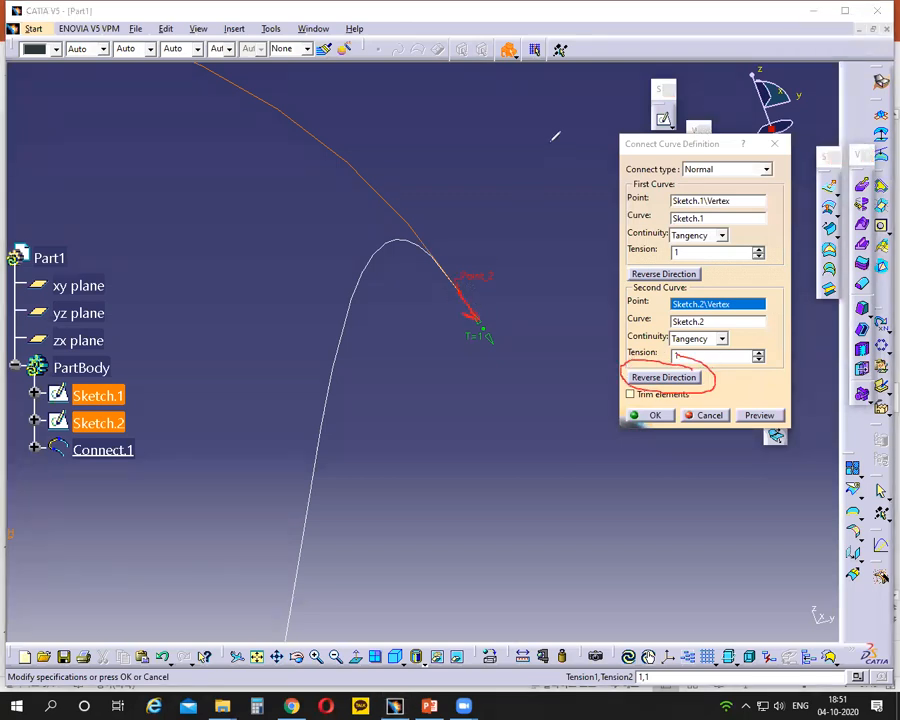
left_click(564, 53)
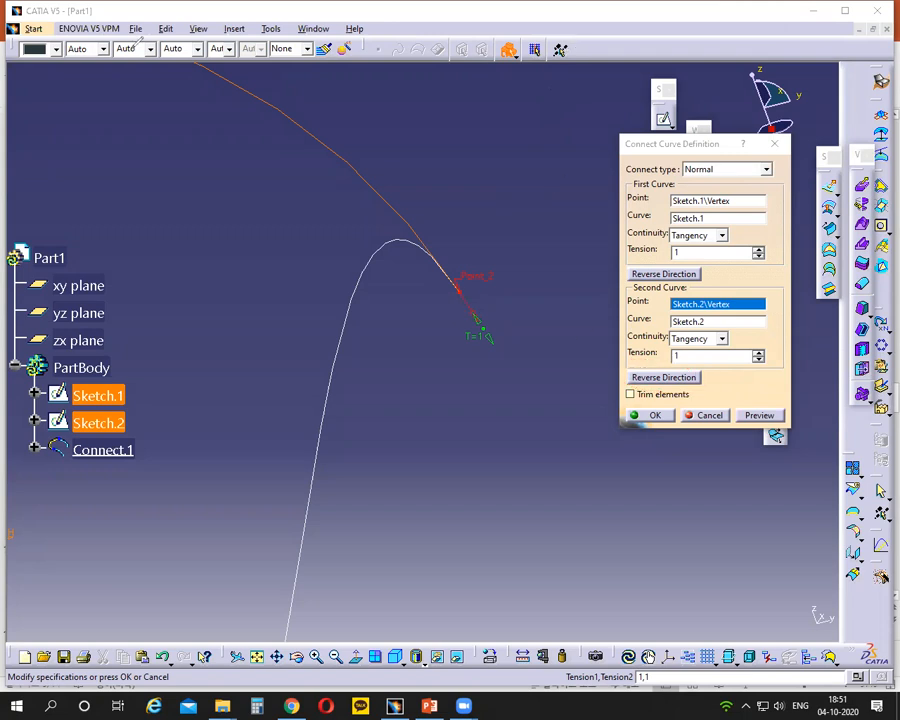
Toggle the direction at the second point until the curve continues smoothly from the upper-right arc, and create the connect curve
left_click(648, 377)
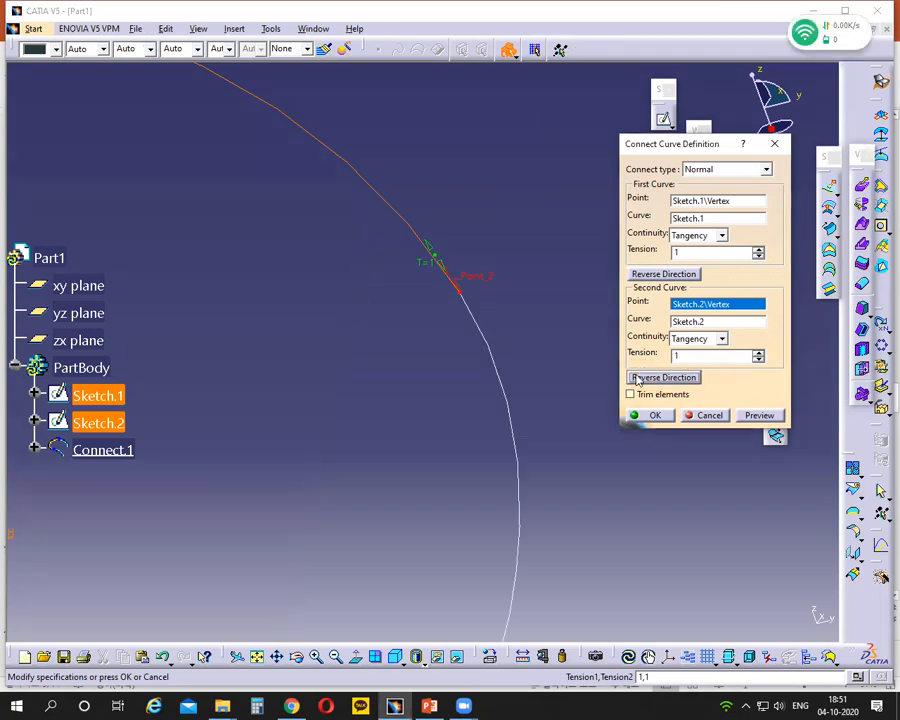
left_click(649, 379)
left_click(647, 379)
middle_click_drag(505, 222, 542, 376)
left_click(650, 415)
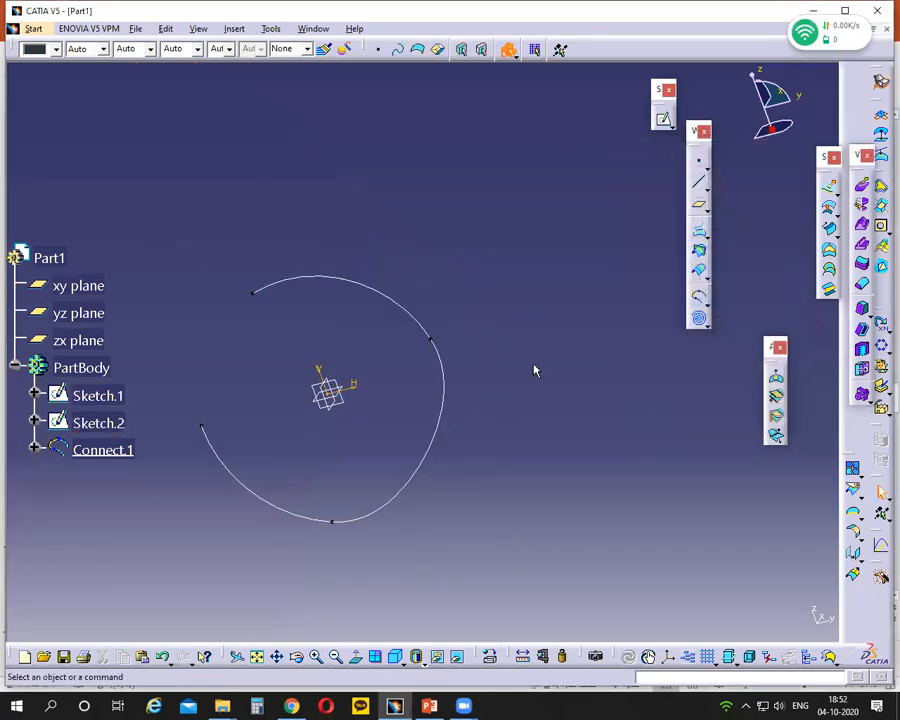
Start a second connect curve from the lower-left arc's upper endpoint to the upper-right arc's free upper endpoint
left_click(253, 294)
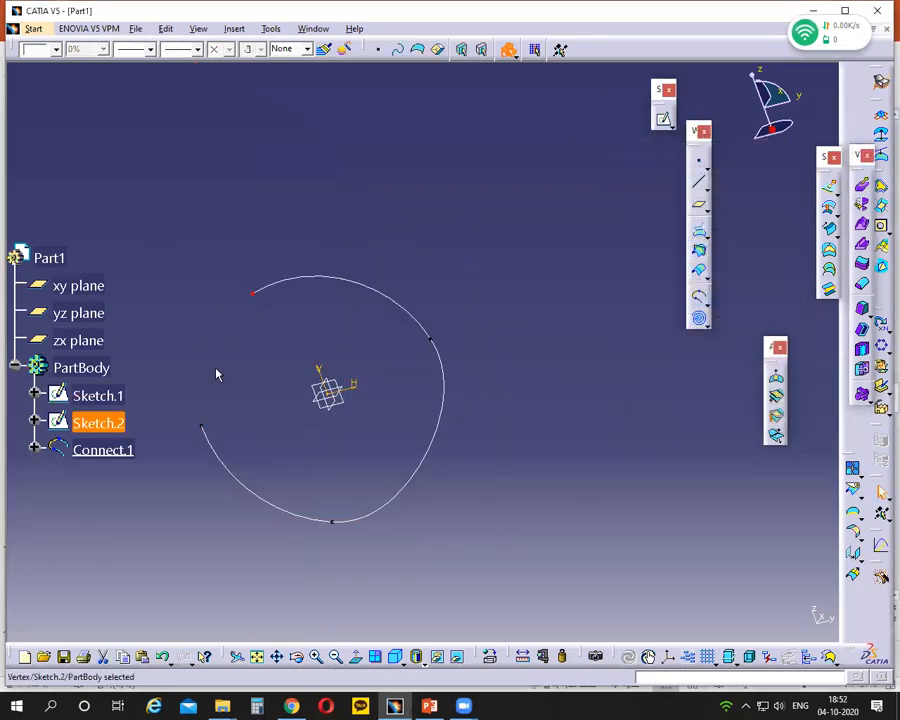
left_click(201, 425)
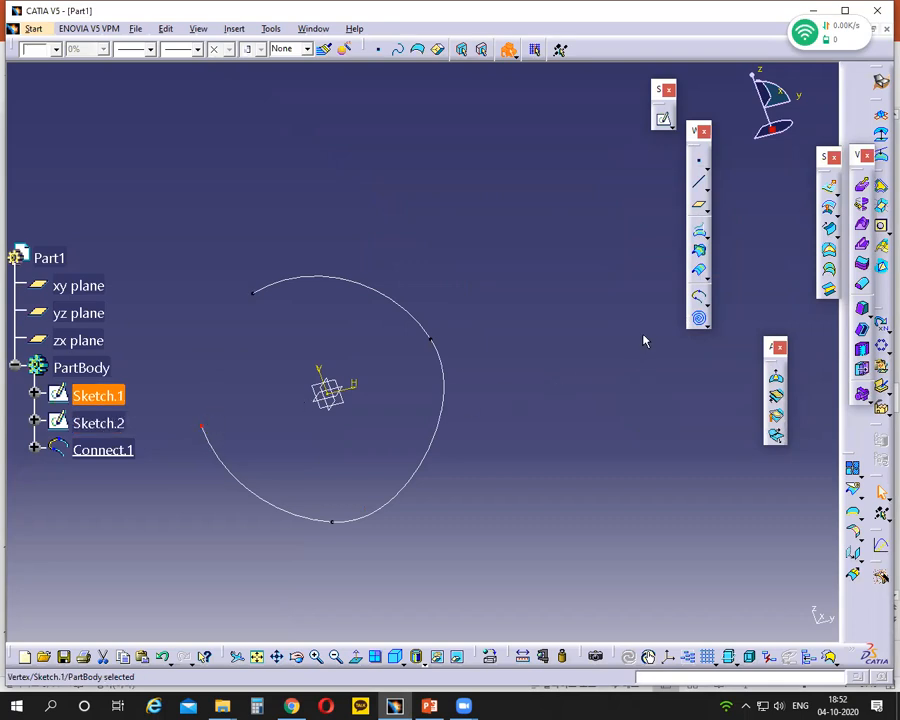
left_click(698, 298)
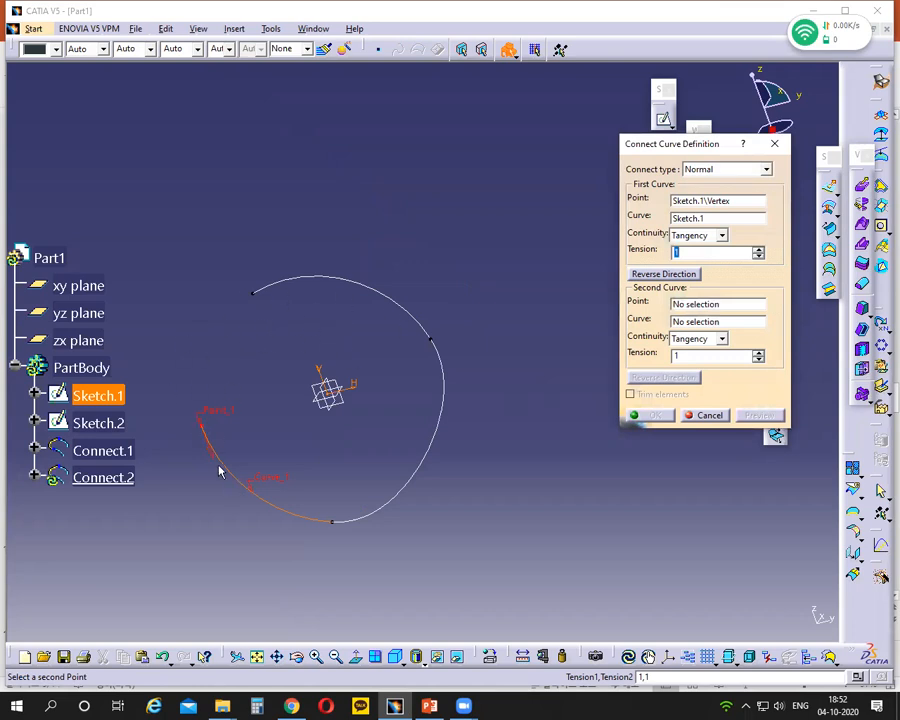
left_click(688, 309)
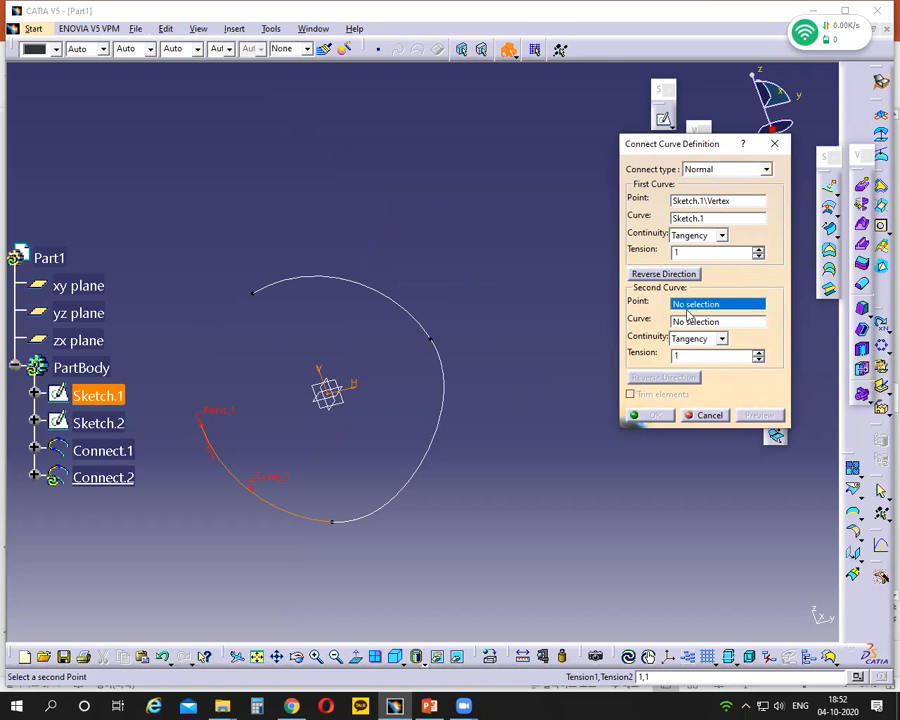
left_click(257, 294)
Reverse the second connect curve's direction at both points so it closes the loop smoothly, and create it
middle_click_drag(303, 473, 436, 378, "ctrl")
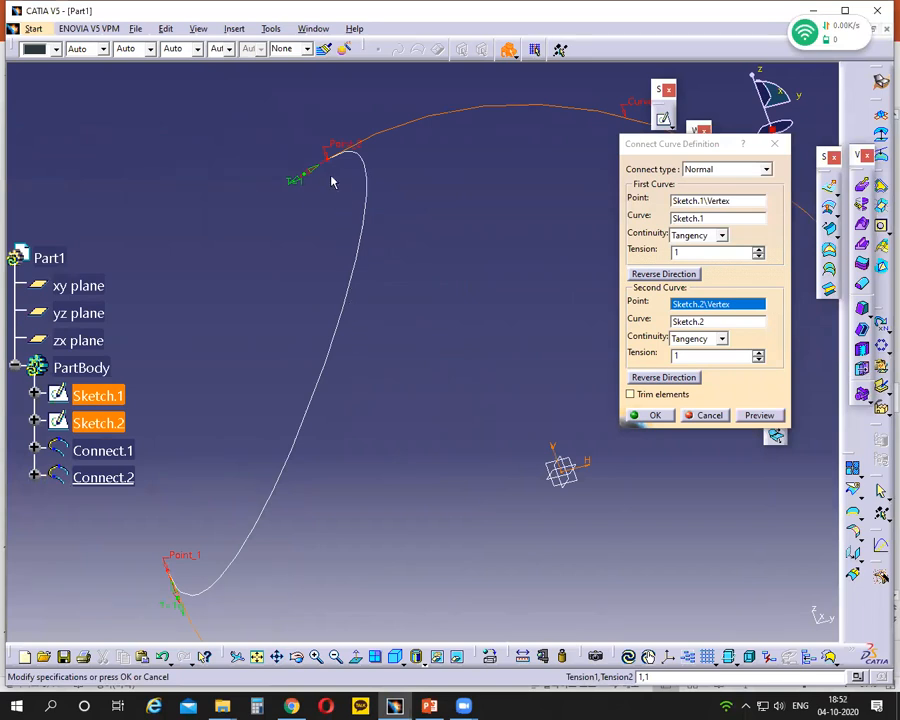
middle_click_drag(344, 513, 357, 421)
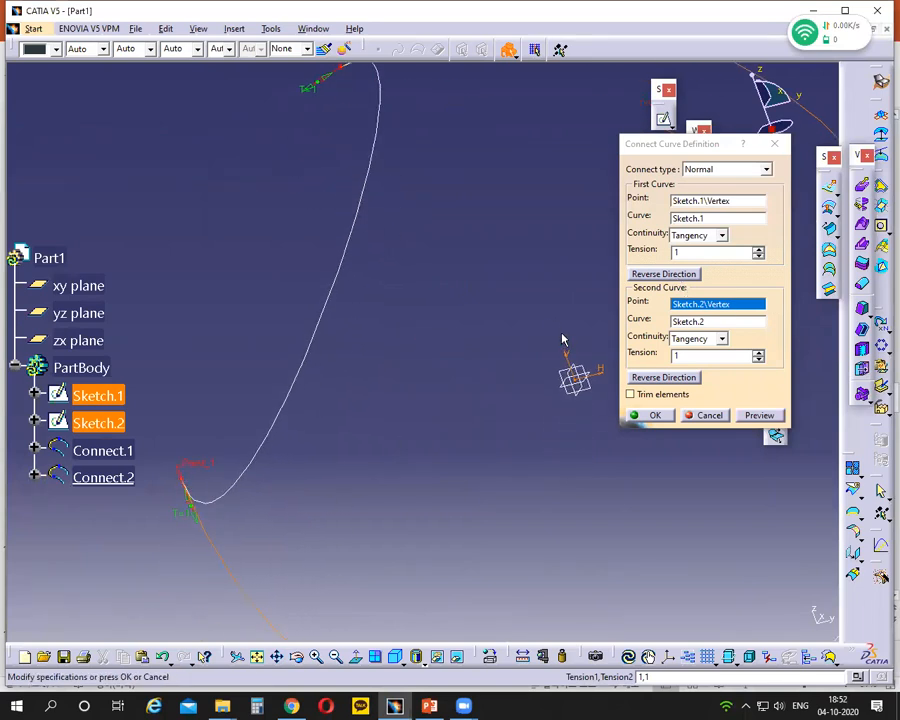
left_click(645, 278)
middle_click_drag(418, 280, 418, 326, "ctrl")
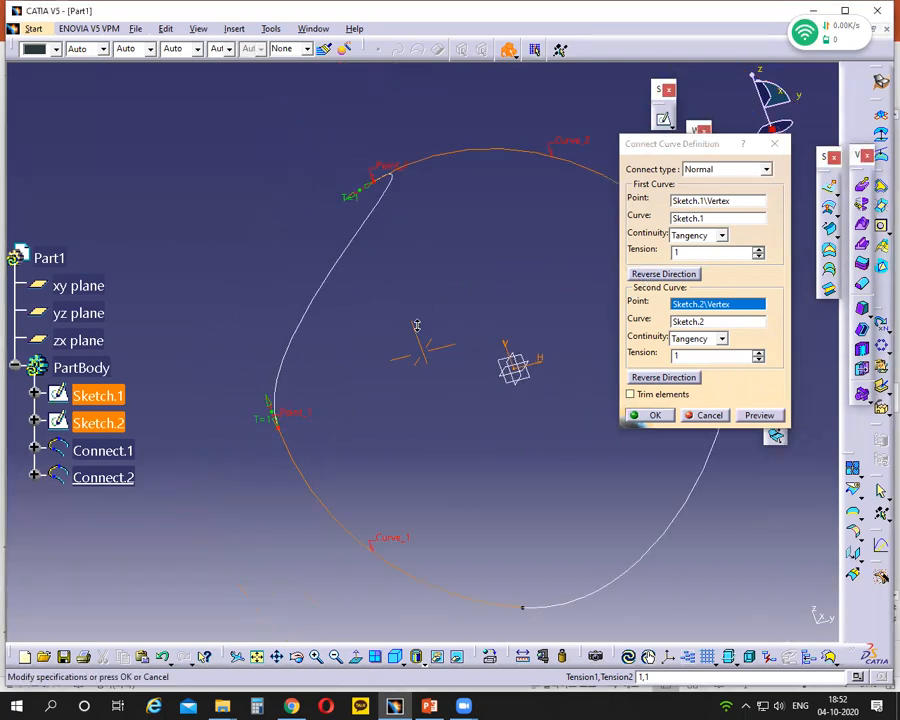
left_click(660, 377)
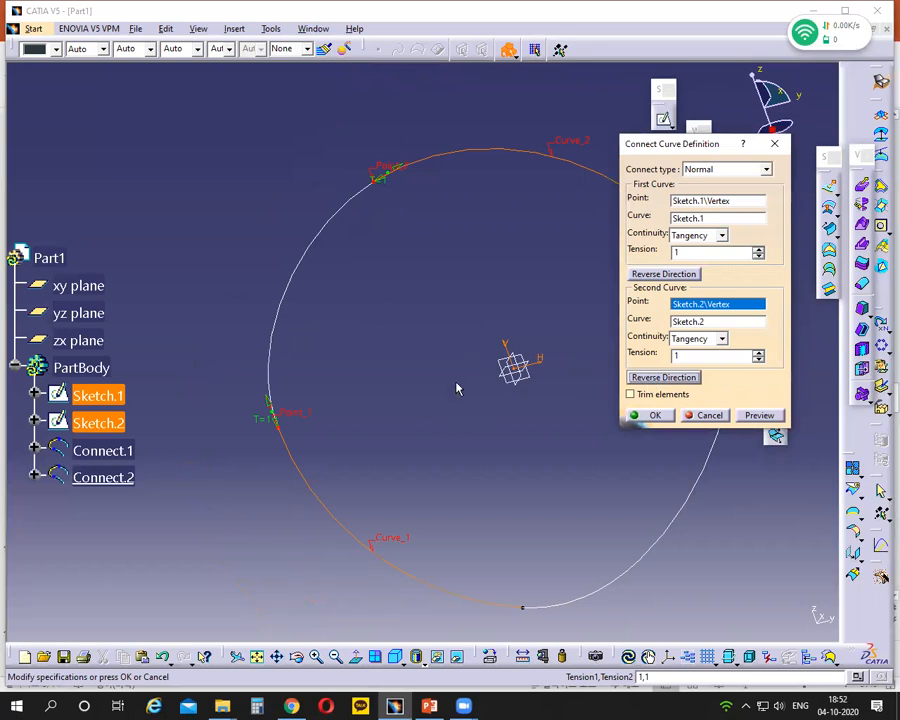
middle_click_drag(431, 339, 433, 376, "ctrl")
left_click(656, 415)
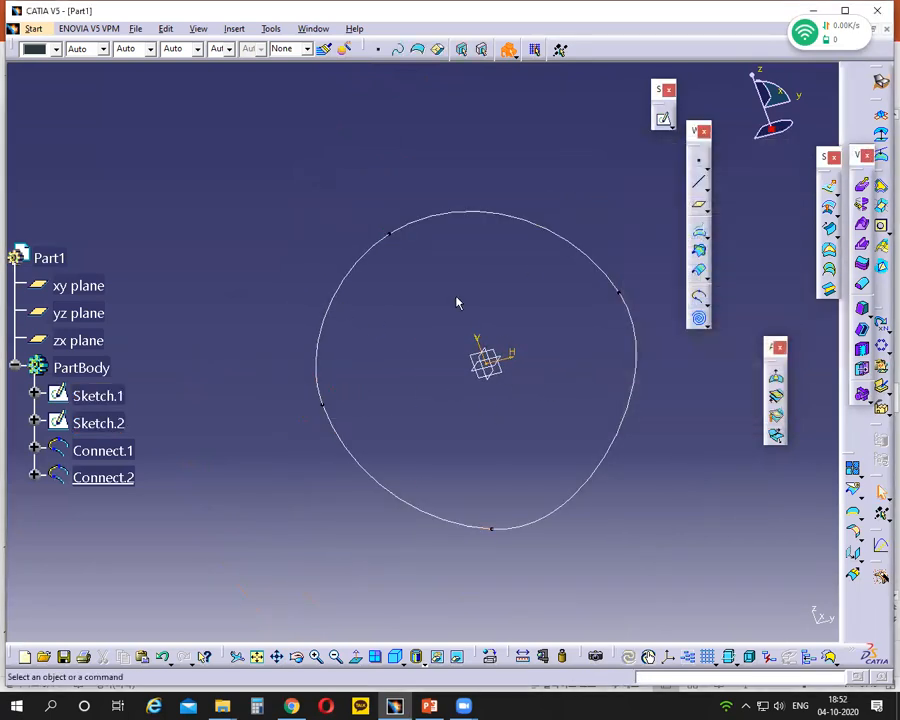